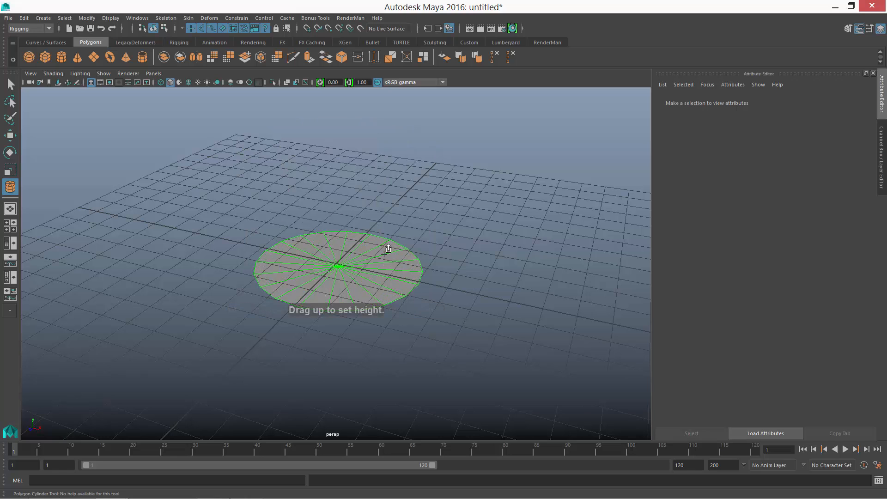
Step: Raise the polygon cylinder to a height of about 5.06 units and set its axis subdivisions to 12 and cap subdivisions to 0
drag(386, 251, 396, 123)
alt+drag(418, 270, 501, 234)
click(770, 101)
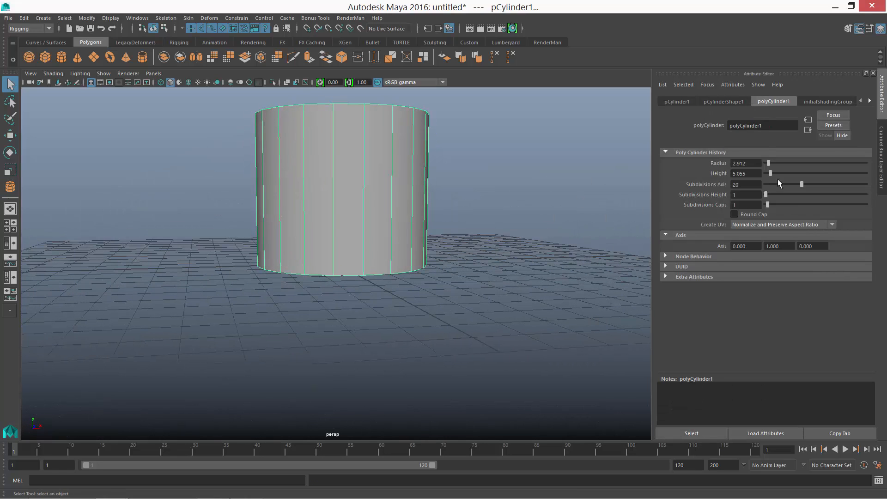
alt+drag(388, 159, 408, 183)
drag(801, 185, 785, 184)
alt+drag(366, 150, 426, 148)
Step: Move the cylinder in the side view so it is centred on the vertical axis with its base on the ground line
key(space)
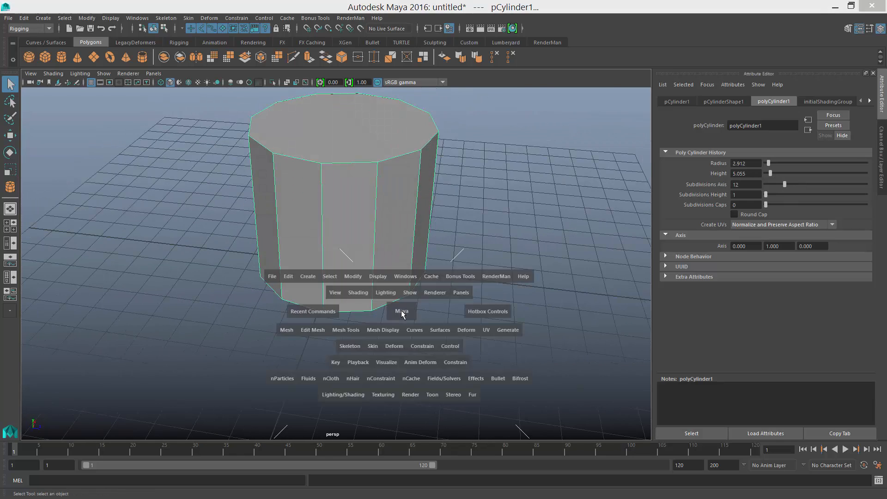
key(space)
key(w)
scroll(343, 199, up, 2)
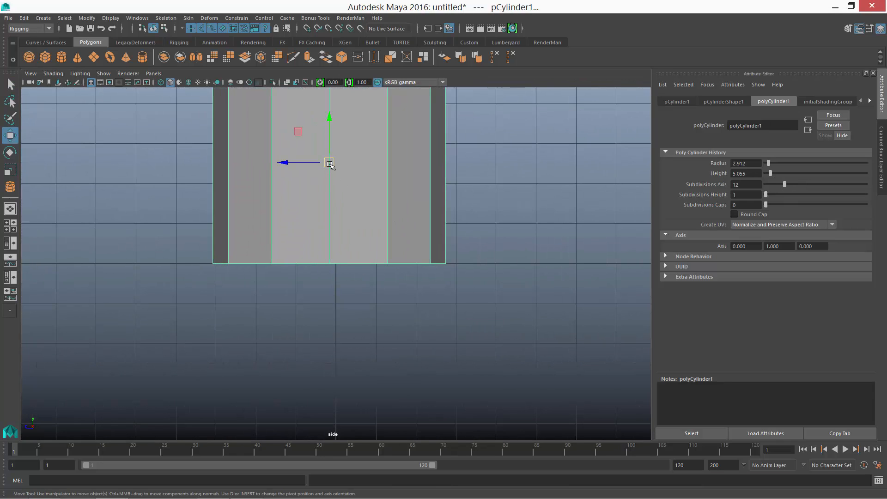
drag(330, 165, 337, 261)
drag(336, 216, 321, 117)
alt+middle_drag(423, 253, 424, 359)
Step: Raise the cylinder's top ring of vertices by about 3 grid units in the side view, then clear the selection and return to perspective
right_drag(388, 172, 288, 168)
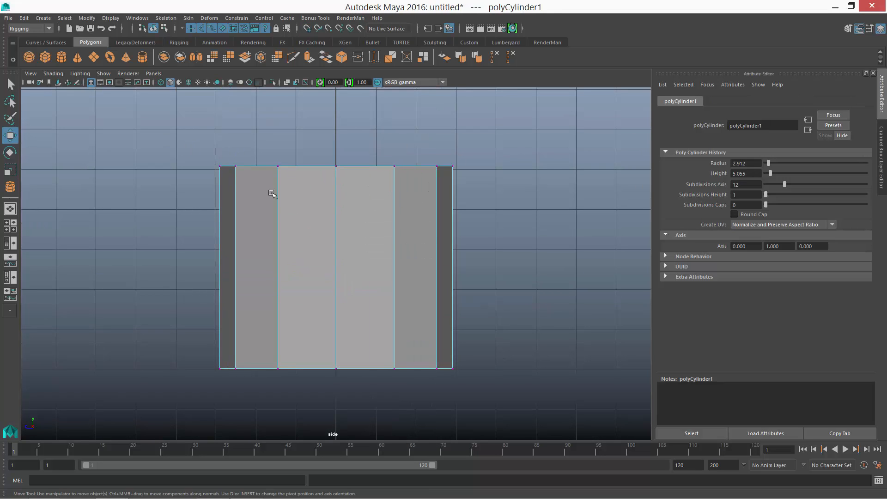
drag(165, 138, 554, 236)
alt+middle_drag(452, 178, 466, 244)
scroll(374, 197, down, 4)
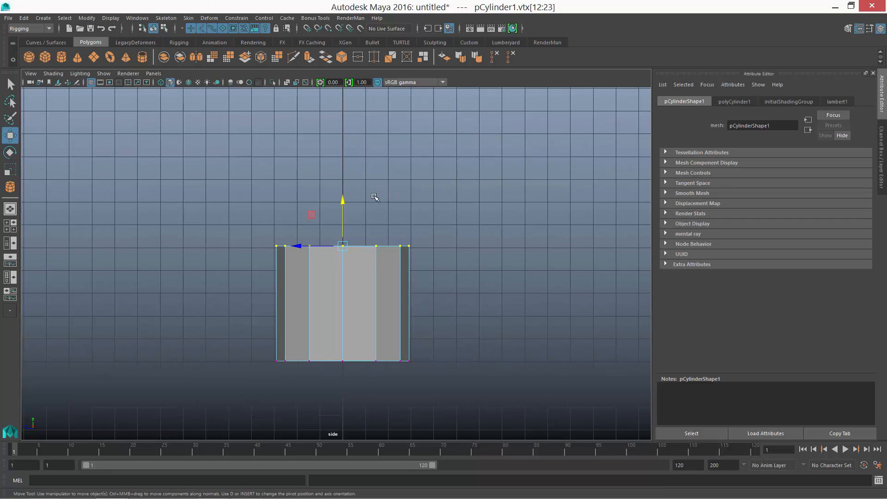
drag(346, 187, 354, 135)
click(501, 162)
key(space)
key(space)
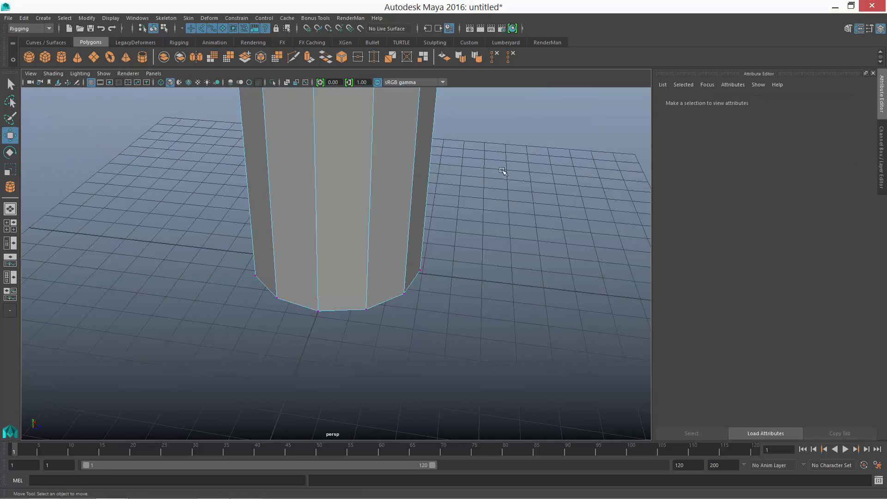
Step: Extrude the cylinder's top and bottom cap faces with an offset of 0.6 and delete the inset faces
alt+middle_drag(362, 248, 401, 346)
scroll(399, 225, down, 3)
alt+drag(395, 208, 387, 225)
right_drag(382, 194, 381, 219)
click(383, 217)
alt+drag(394, 297, 397, 176)
shift+click(400, 275)
alt+drag(400, 275, 393, 365)
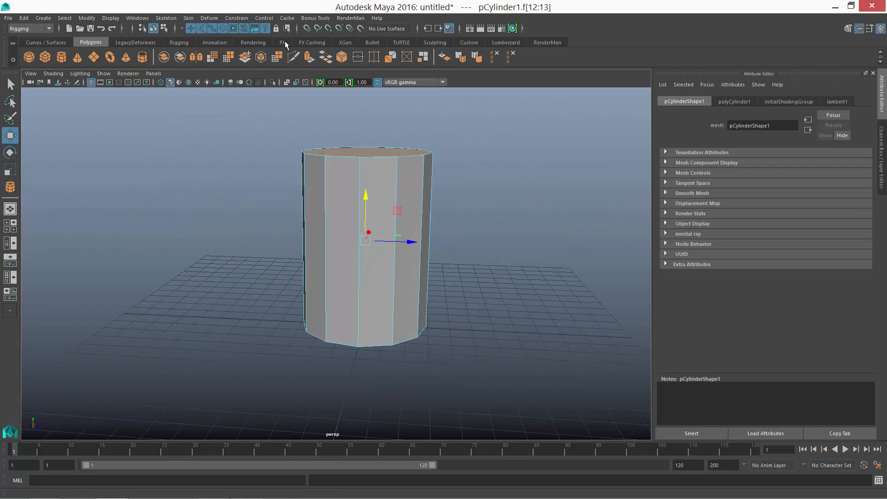
click(309, 61)
alt+drag(423, 157, 430, 247)
scroll(429, 247, up, 4)
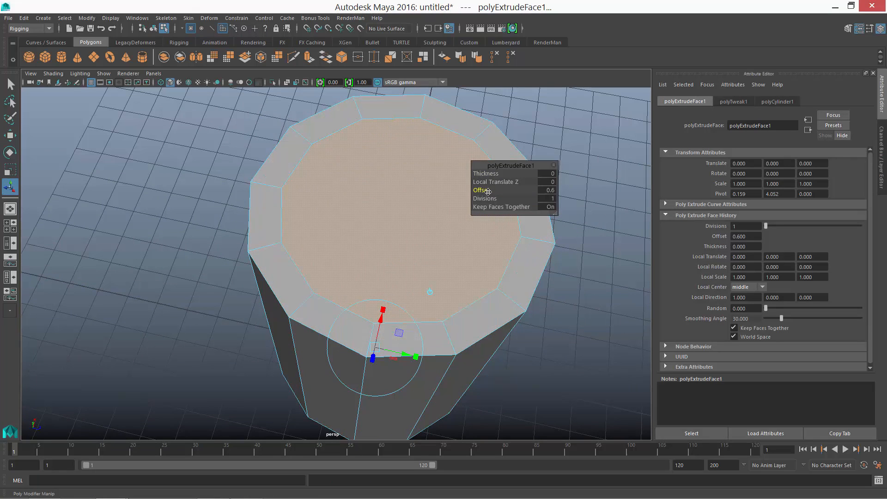
key(Delete)
scroll(413, 239, down, 4)
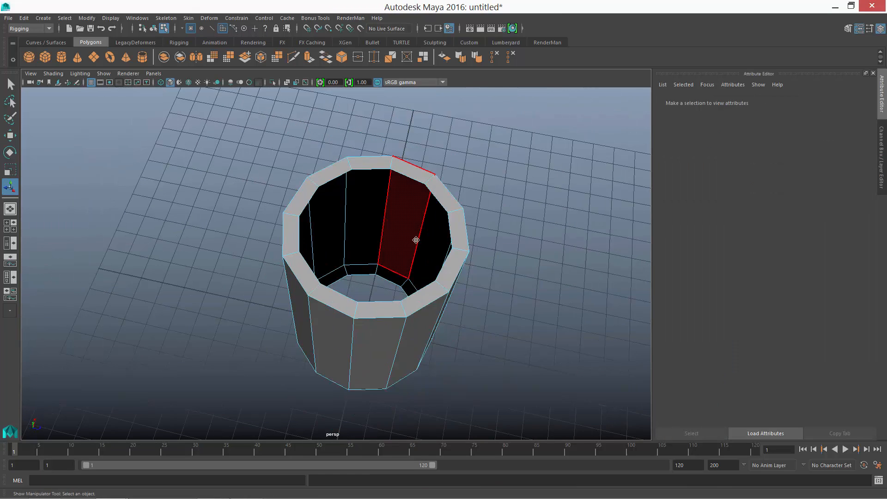
Step: Insert three evenly spaced horizontal edge loops around the cylinder with Multi-Cut and undo the surplus cut
alt+drag(413, 240, 418, 175)
shift+right_click(420, 240)
shift+right_drag(377, 239, 365, 240)
ctrl+middle_click(368, 295)
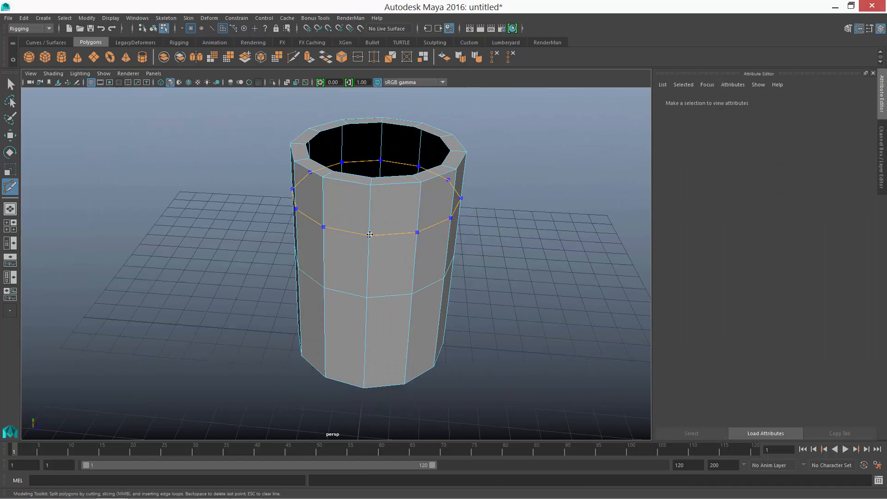
ctrl+middle_click(368, 236)
ctrl+middle_click(366, 341)
alt+drag(446, 250, 454, 222)
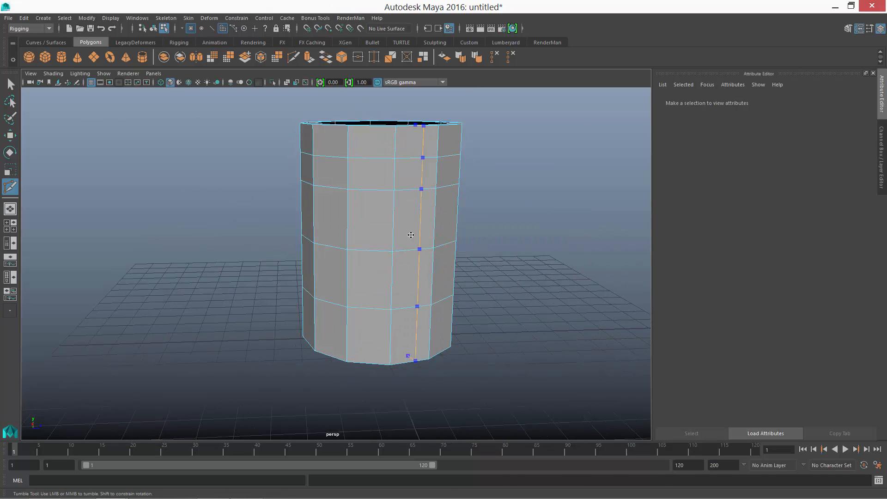
key(ctrl+z)
Step: Scale the vertices of the three inner horizontal loops outward together in the front view
key(space)
key(space)
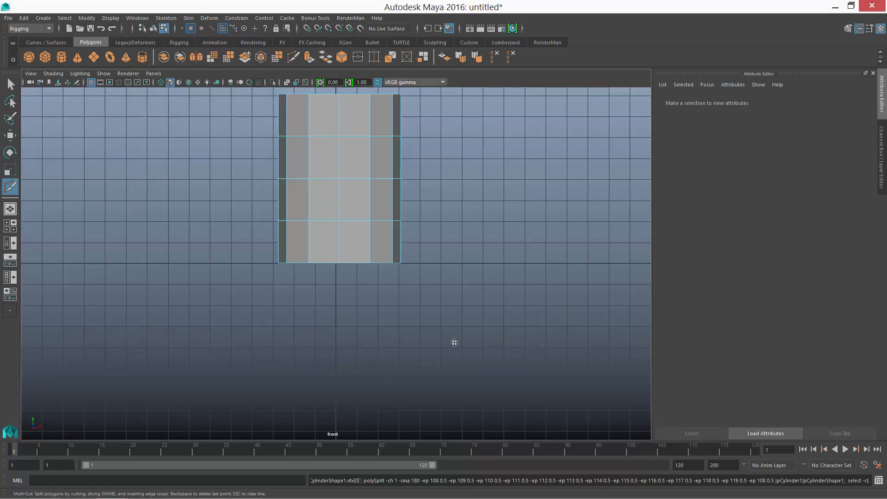
key(w)
click(326, 133)
right_drag(326, 132, 296, 132)
drag(212, 119, 533, 257)
key(r)
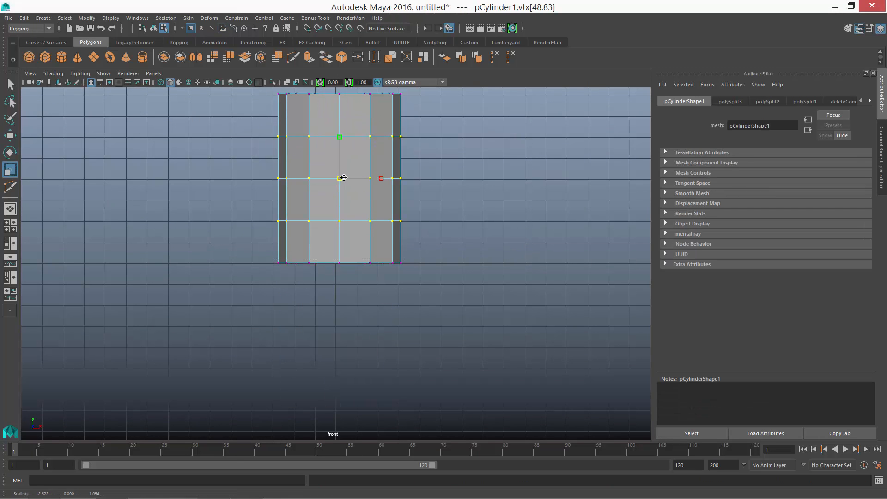
drag(344, 178, 358, 181)
Step: Scale the middle ring of vertices further outward so the cylinder bulges like a barrel
drag(234, 166, 491, 208)
middle_drag(490, 204, 492, 203)
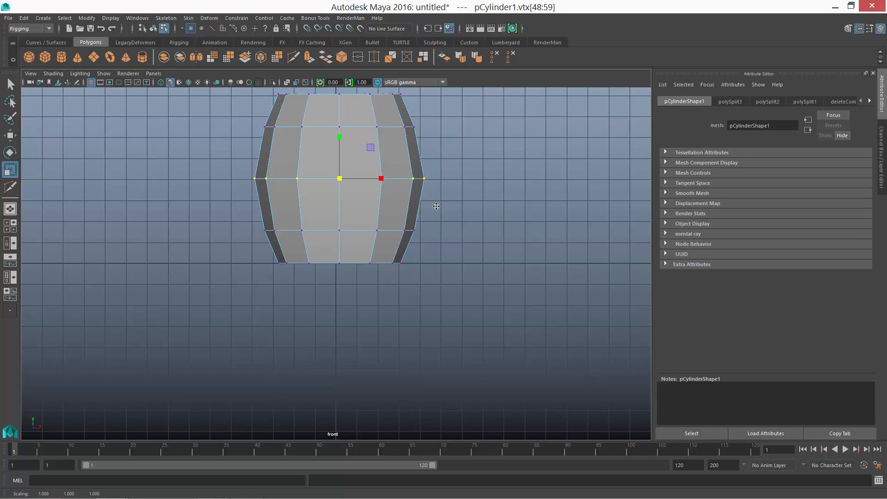
alt+middle_drag(344, 144, 357, 181)
scroll(462, 193, up, 1)
alt+middle_drag(444, 196, 442, 291)
scroll(442, 272, up, 2)
Step: Select the three inner horizontal edge loops of the barrel and delete them, keeping the curved outline
right_drag(409, 244, 380, 288)
alt+middle_drag(380, 288, 389, 200)
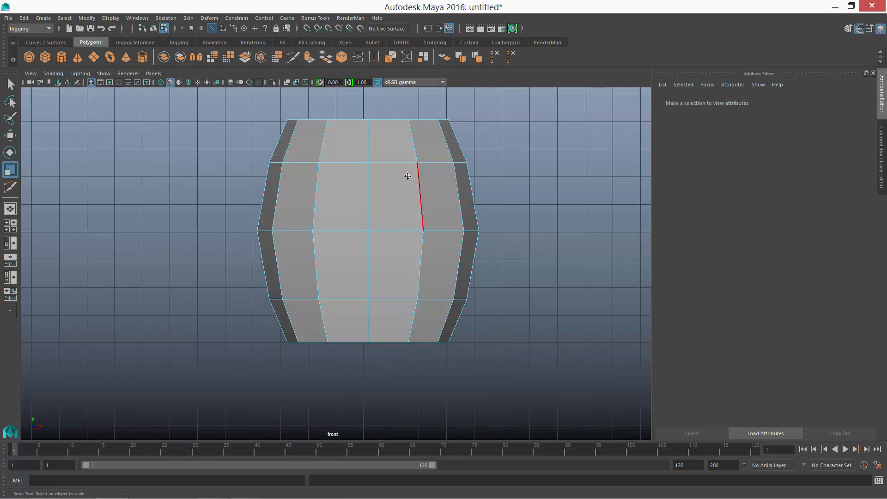
click(341, 152)
scroll(337, 190, down, 1)
scroll(351, 187, up, 2)
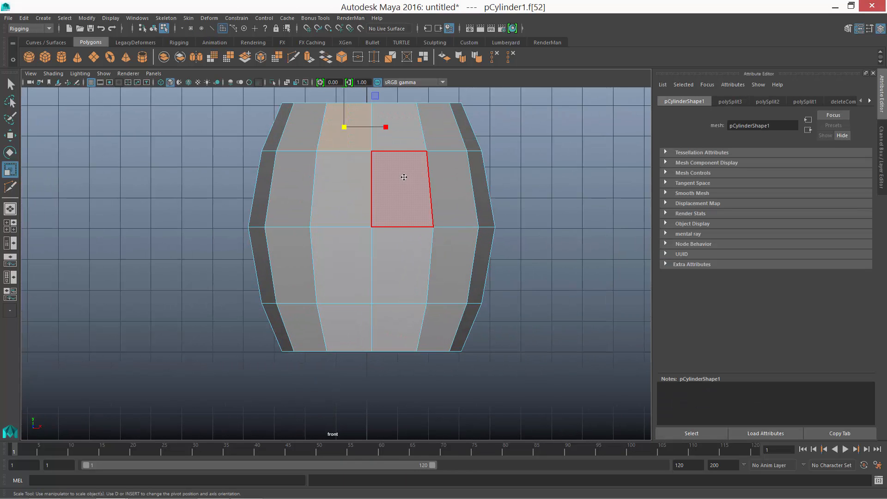
right_drag(406, 155, 407, 139)
click(414, 151)
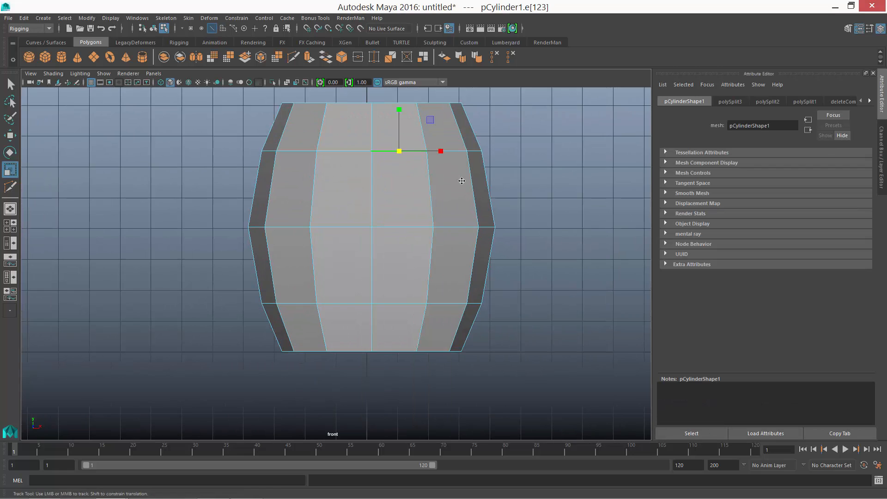
alt+middle_drag(462, 180, 435, 190)
double_click(349, 162)
shift+double_click(318, 237)
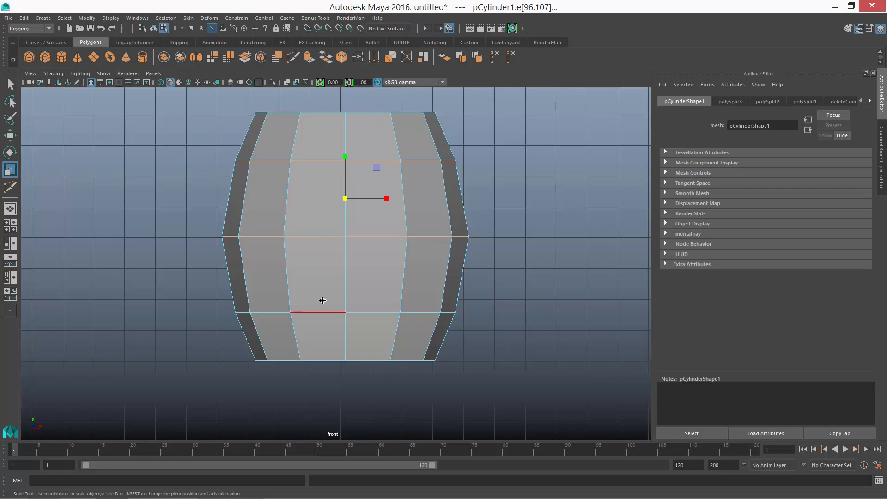
key(Delete)
Step: Return the barrel to object mode and switch the front view's renderer to Legacy Default Viewport
right_drag(336, 224, 380, 206)
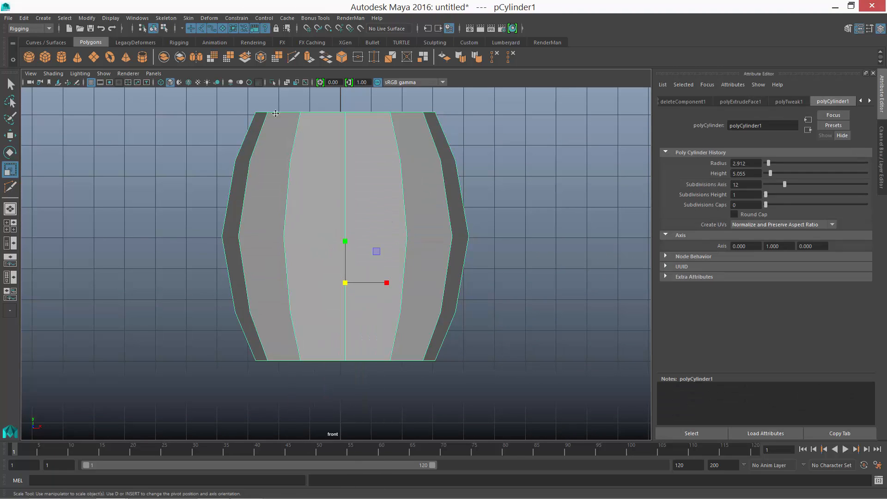
click(128, 74)
click(157, 101)
Step: Select all twelve outer side faces around the barrel in the perspective view
right_drag(356, 138, 356, 106)
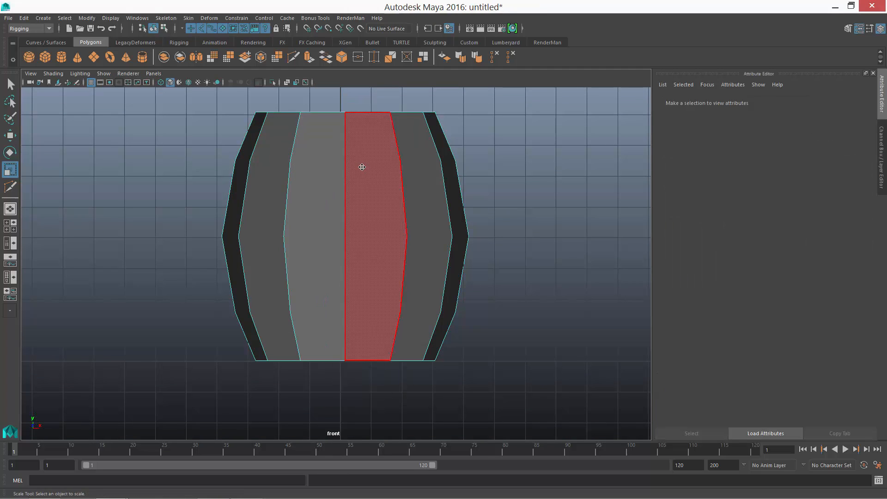
click(419, 192)
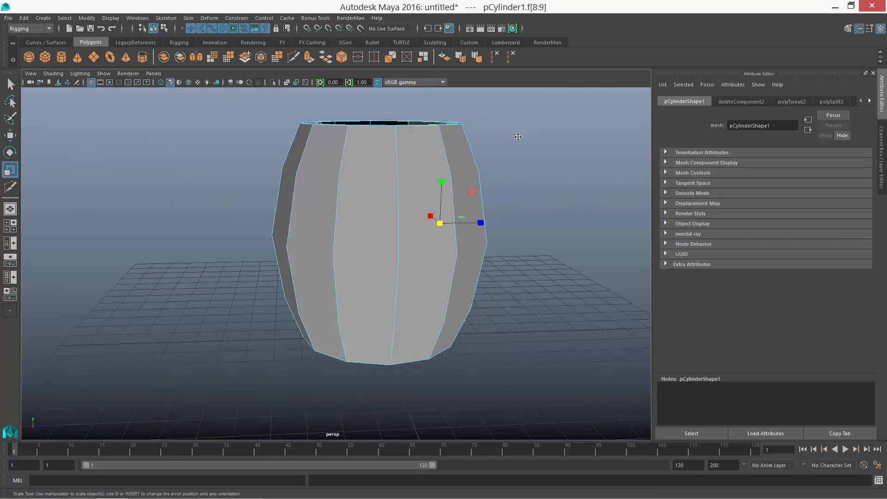
alt+drag(416, 185, 375, 191)
shift+click(354, 192)
shift+click(375, 191)
alt+drag(436, 185, 301, 200)
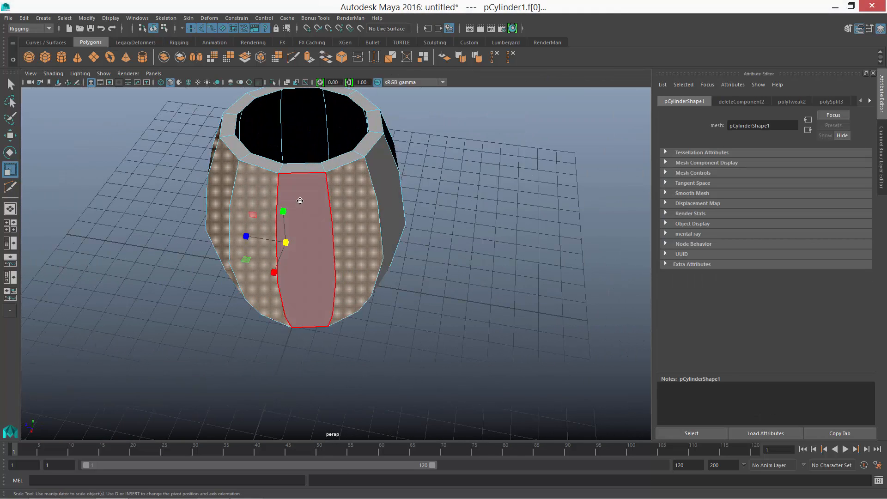
shift+click(397, 188)
alt+drag(443, 185, 318, 166)
shift+click(372, 246)
shift+click(410, 245)
shift+click(467, 212)
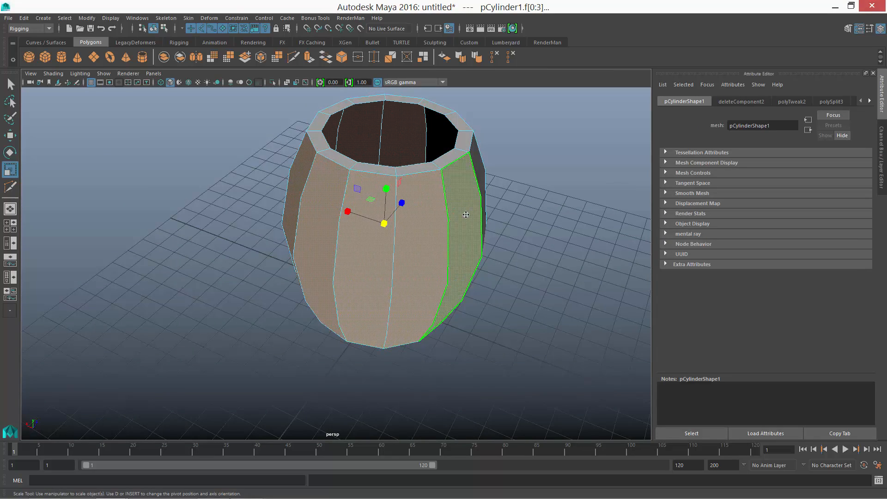
alt+drag(492, 180, 370, 173)
shift+click(287, 311)
shift+click(339, 317)
shift+click(392, 320)
alt+drag(263, 193, 477, 173)
key(w)
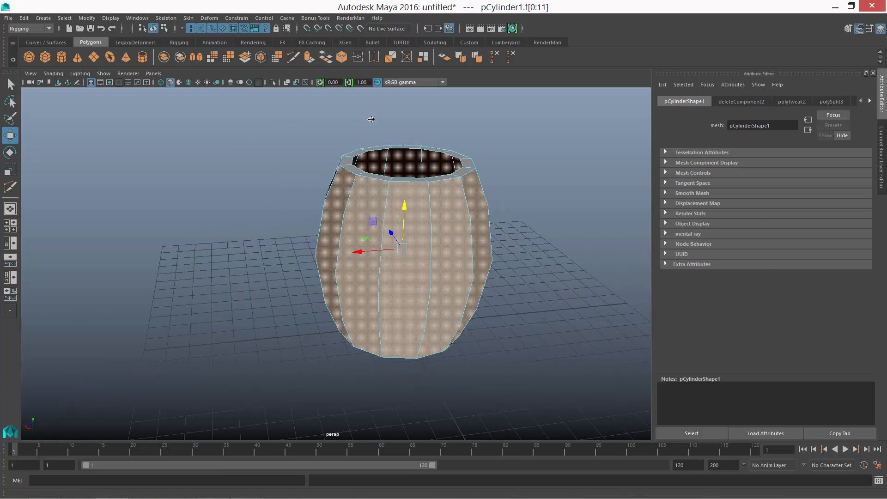
Step: Extrude the selected side faces separately, with Keep Faces Together off and a local Z translation of about 0.359
key(ctrl+e)
scroll(439, 175, up, 2)
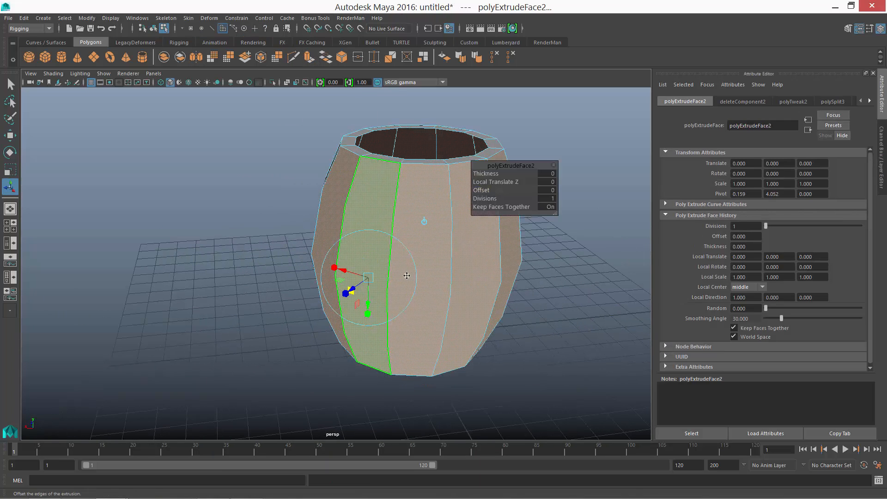
alt+drag(406, 276, 318, 318)
scroll(409, 278, up, 3)
key(ctrl+z)
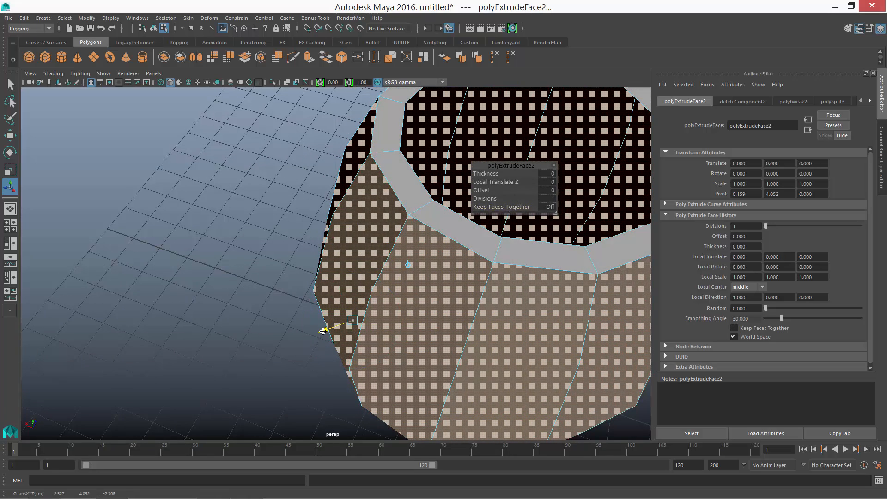
drag(323, 331, 317, 331)
alt+drag(397, 259, 451, 258)
drag(414, 290, 419, 288)
alt+middle_drag(349, 203, 401, 244)
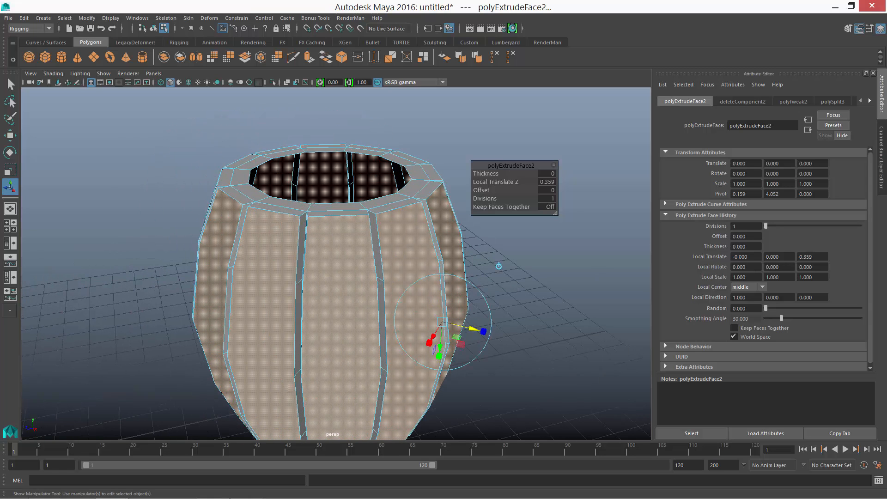
scroll(318, 156, down, 4)
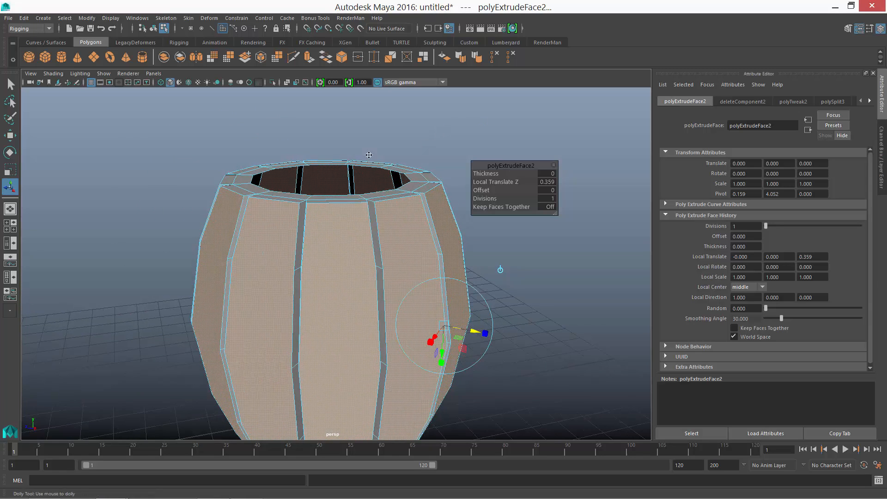
Step: Return the barrel to object mode and clear the selection
scroll(318, 156, up, 3)
mouse_move(319, 156)
alt+mouse_down()
mouse_move(261, 194)
mouse_move(323, 167)
alt+mouse_up()
right_click(443, 167)
right_drag(443, 166, 505, 120)
click(505, 120)
click(128, 74)
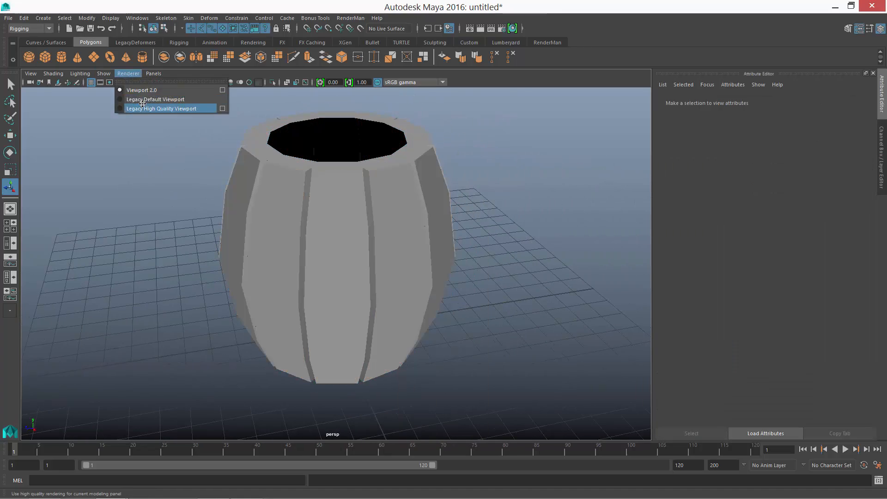
click(142, 105)
click(128, 73)
click(141, 89)
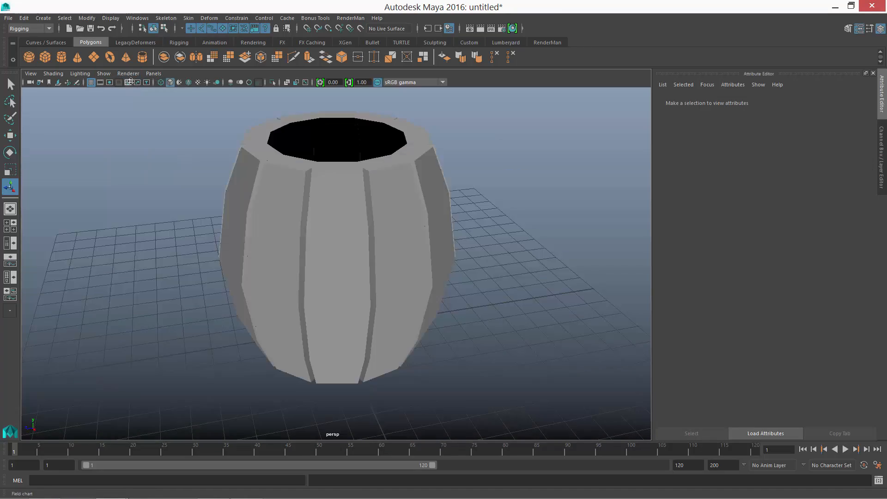
Step: Switch the perspective view's renderer to Legacy Default Viewport and select the barrel
click(128, 73)
click(137, 101)
click(322, 187)
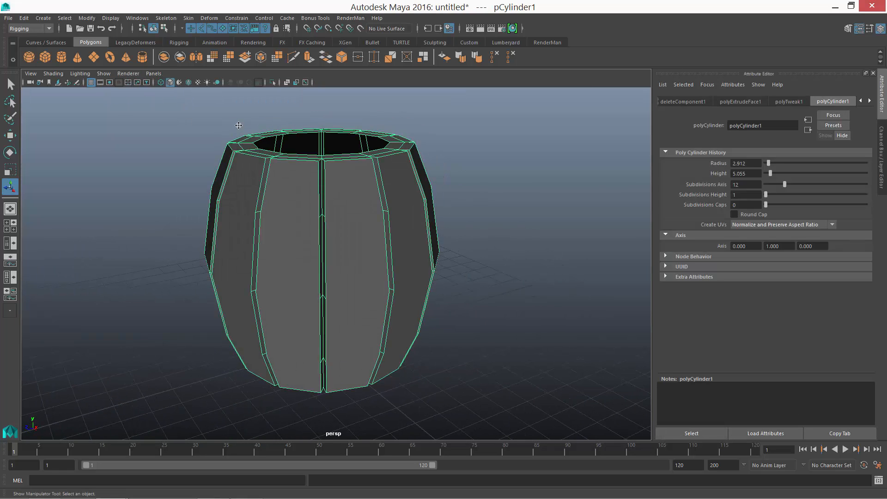
Step: Multi-Cut a front stave's outer face in a zigzag of horizontal and diagonal edges joining its existing side vertices
alt+drag(285, 72, 297, 128)
click(294, 58)
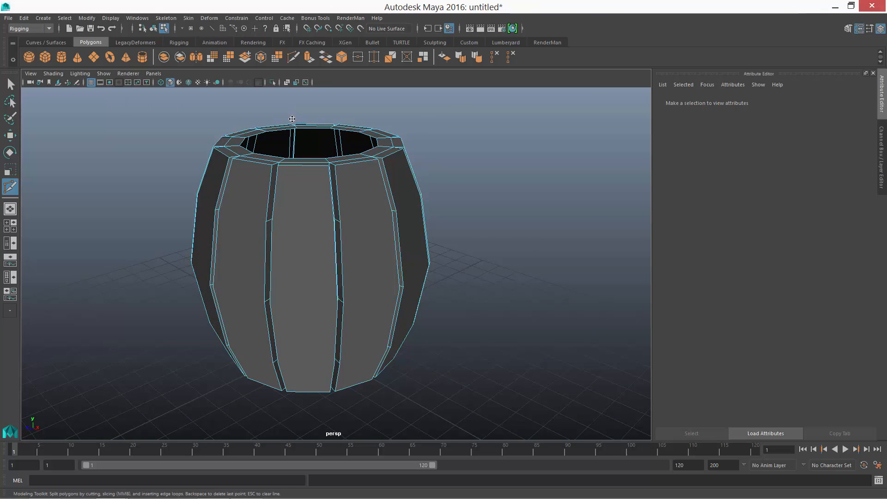
scroll(253, 201, up, 3)
click(245, 205)
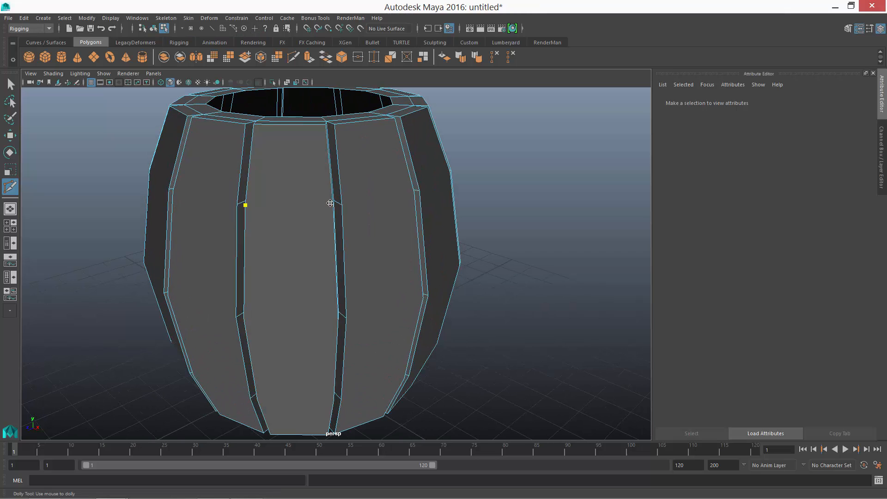
click(286, 318)
click(336, 317)
alt+drag(336, 318, 277, 305)
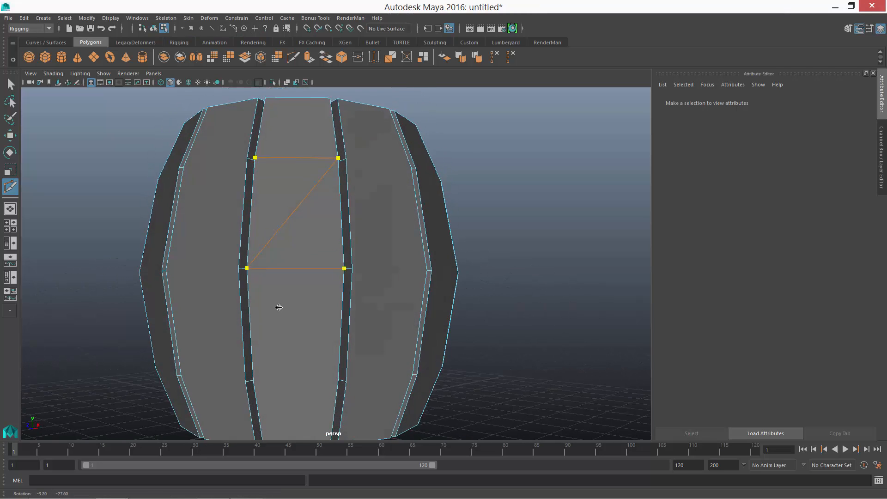
click(255, 375)
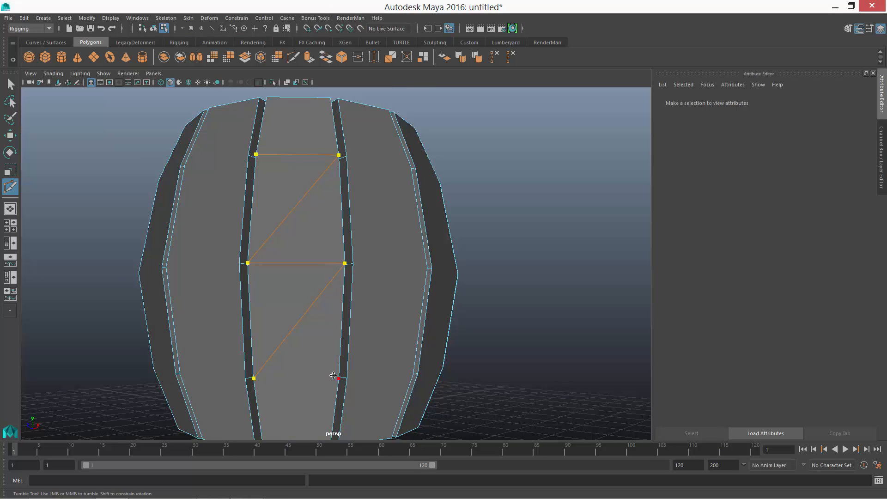
key(Return)
Step: Cut the same zigzag of horizontal and diagonal edges into the outer face of a second, adjacent stave
alt+right_drag(415, 238, 396, 245)
alt+drag(396, 245, 336, 264)
alt+right_drag(337, 263, 300, 194)
alt+drag(300, 194, 327, 187)
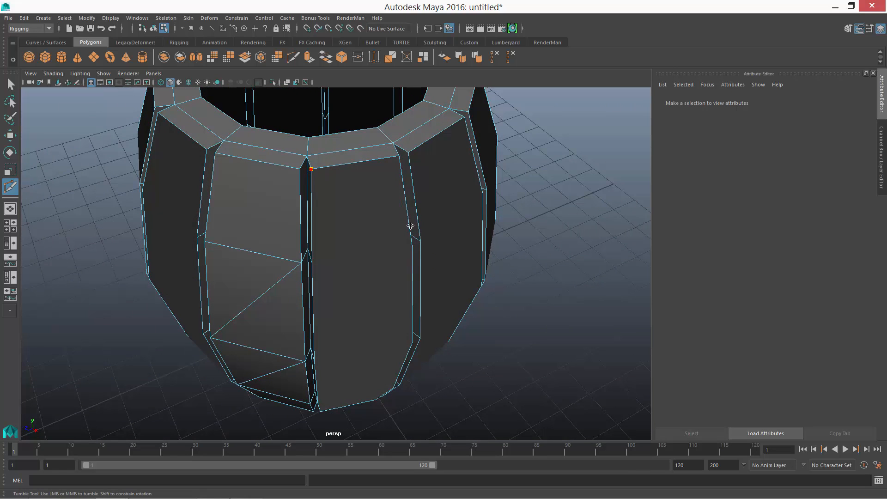
click(412, 244)
click(311, 263)
click(413, 342)
mouse_move(324, 360)
alt+right_down()
mouse_move(393, 363)
mouse_move(336, 362)
alt+right_up()
click(315, 383)
alt+middle_drag(336, 362, 344, 294)
right_click(344, 291)
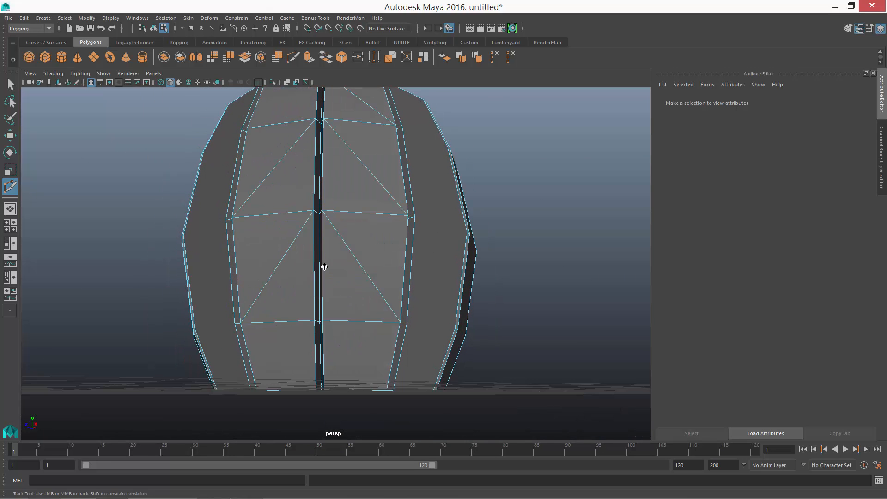
Step: Cut zigzag edges between the side vertices of the third stave, on the other side of the first cut stave
alt+drag(307, 221, 319, 119)
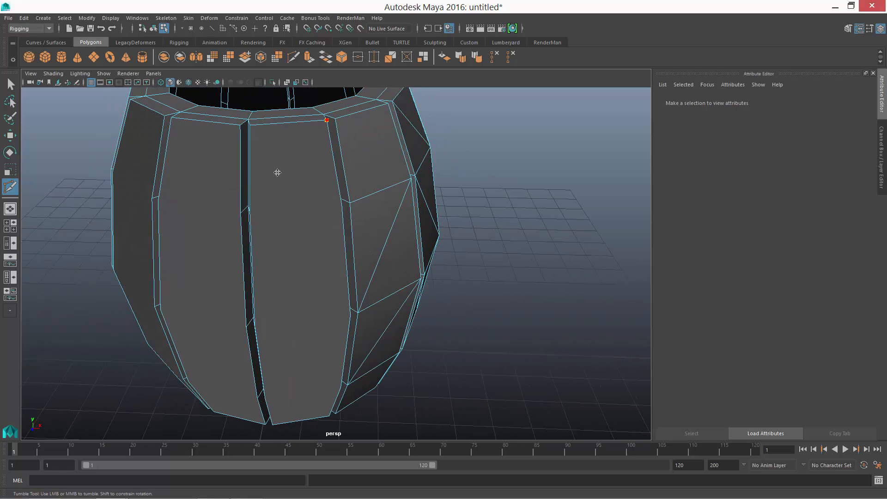
click(250, 213)
click(342, 205)
click(344, 312)
alt+drag(343, 312, 268, 349)
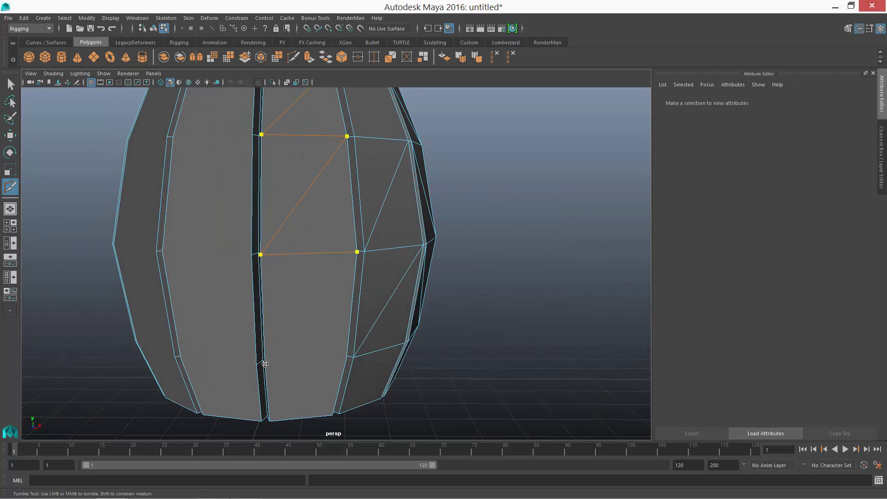
click(264, 363)
alt+drag(329, 359, 321, 357)
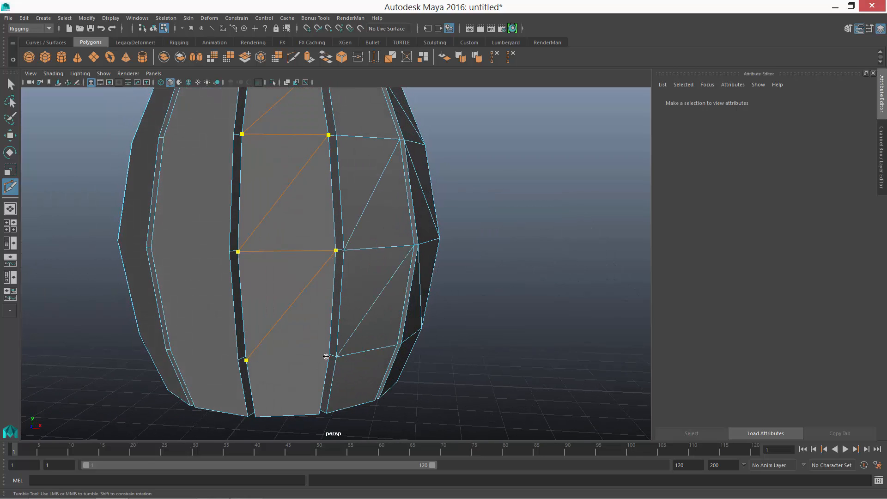
click(326, 356)
right_click(326, 356)
Step: Continue around the barrel and cut zigzag edges across the fourth stave's outer face from rim to lower vertices
alt+drag(259, 263, 269, 192)
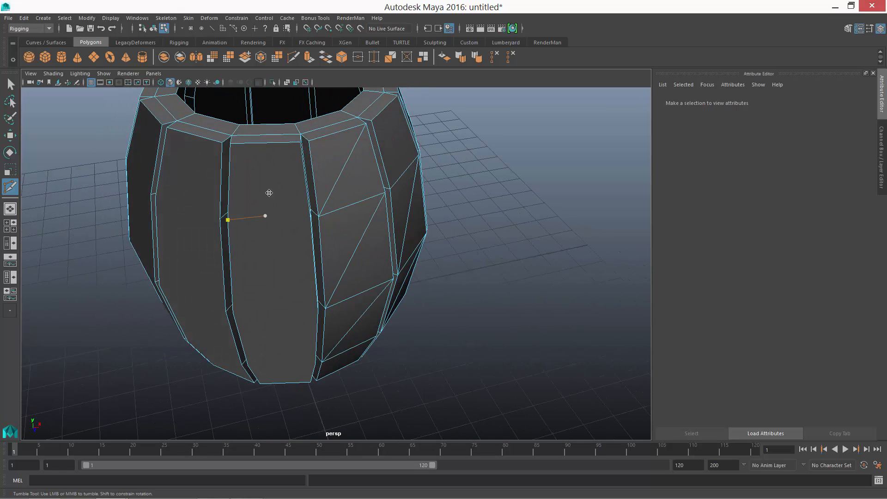
click(230, 144)
click(309, 218)
click(228, 220)
click(234, 315)
alt+drag(235, 315, 316, 326)
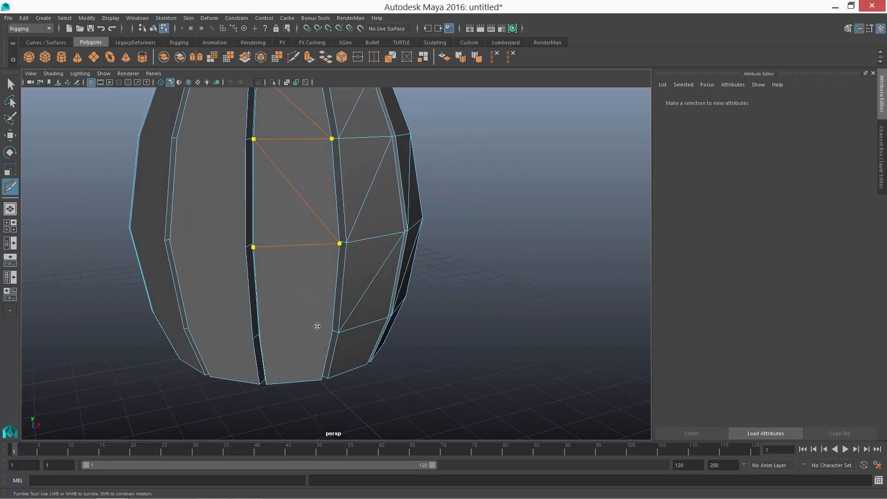
right_click(293, 292)
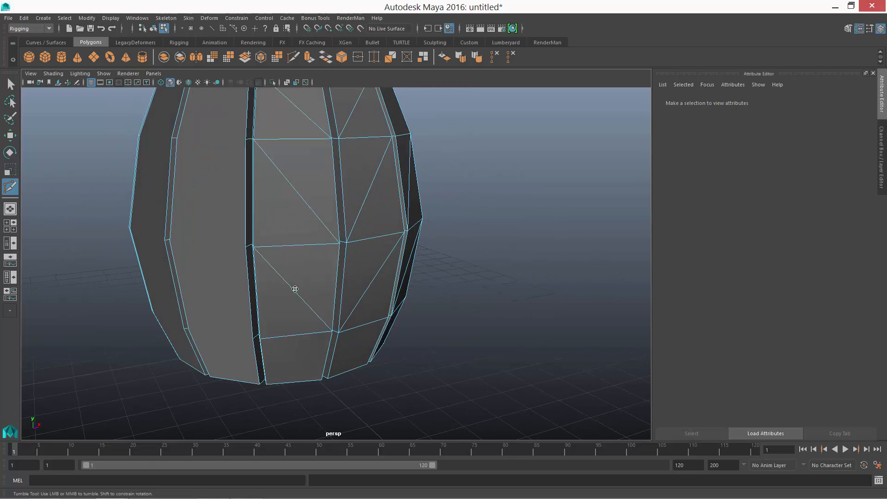
Step: Cut the fifth stave's outer face in a zigzag through its side vertices and complete the cut
scroll(296, 284, down, 3)
alt+drag(299, 254, 316, 277)
scroll(319, 263, up, 2)
alt+drag(334, 244, 330, 239)
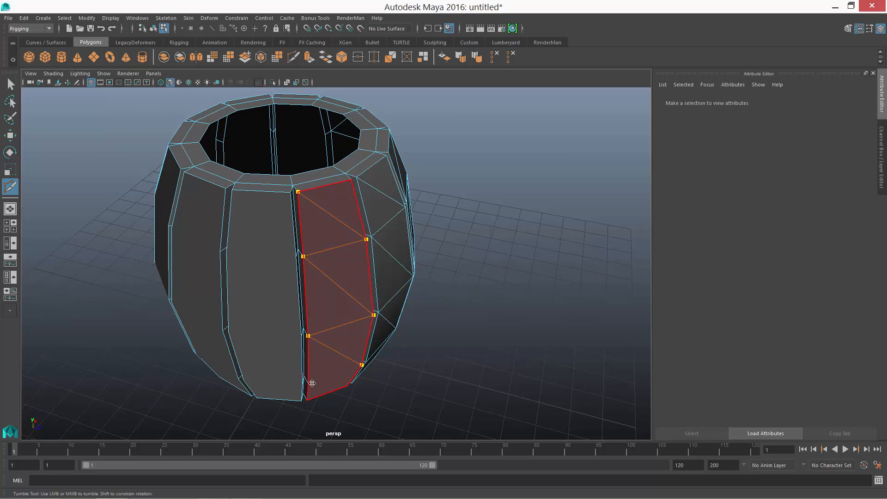
click(309, 383)
key(Return)
Step: Cut the sixth stave's outer face with zigzag edges so half of the barrel's staves are divided
alt+drag(352, 204, 383, 194)
click(282, 170)
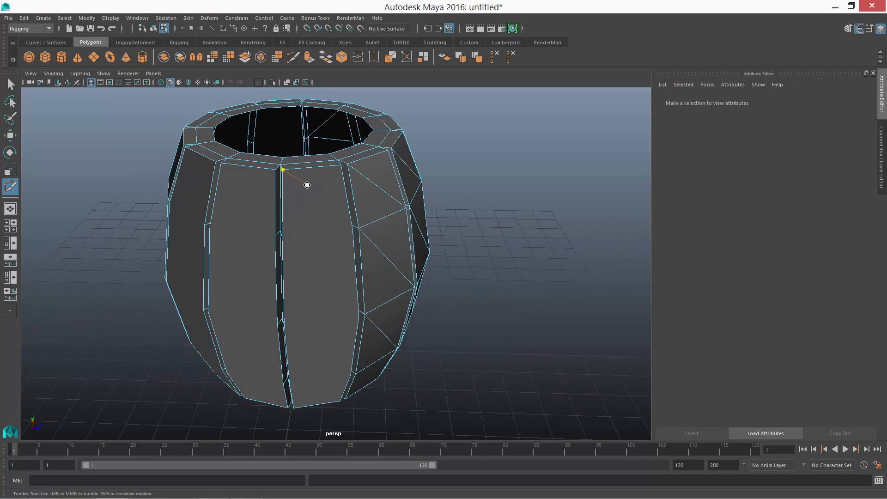
click(352, 230)
click(281, 236)
click(284, 326)
click(350, 376)
click(290, 381)
right_click(327, 332)
Step: Select the ring of faces of the first uncut stave beside the divided half and delete it
scroll(300, 193, down, 3)
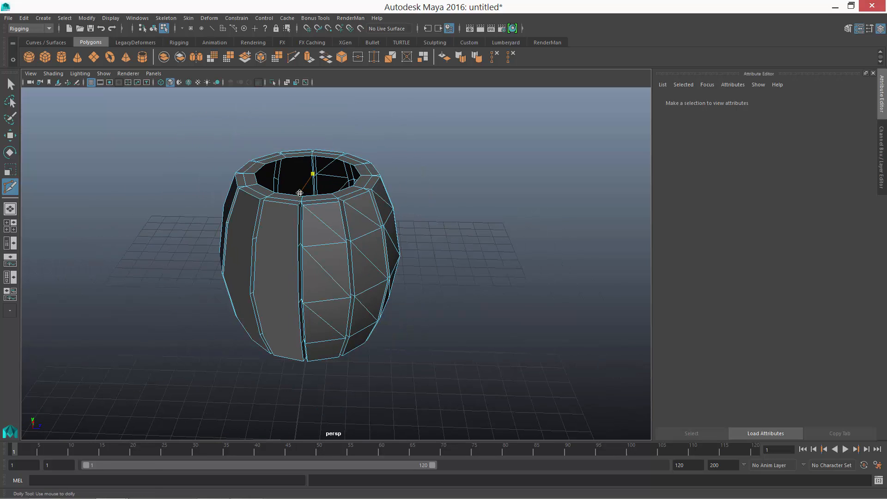
key(w)
alt+drag(273, 178, 274, 214)
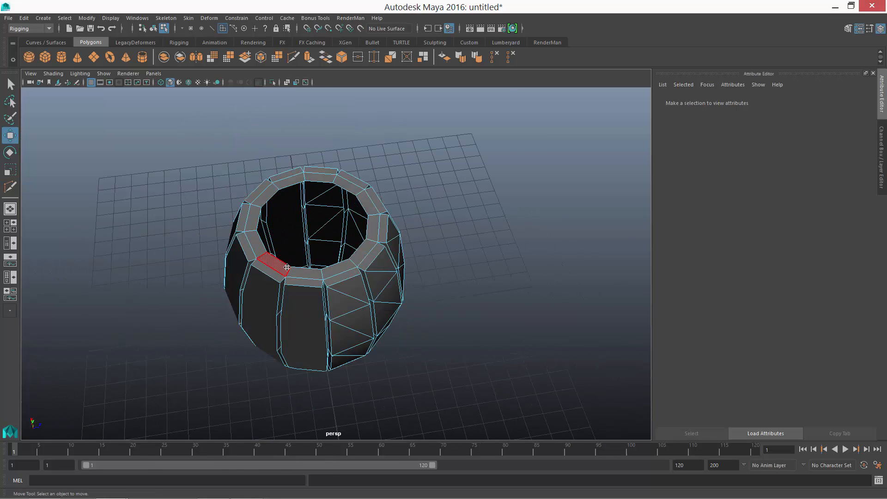
scroll(287, 267, up, 3)
click(289, 285)
double_click(286, 296)
key(Delete)
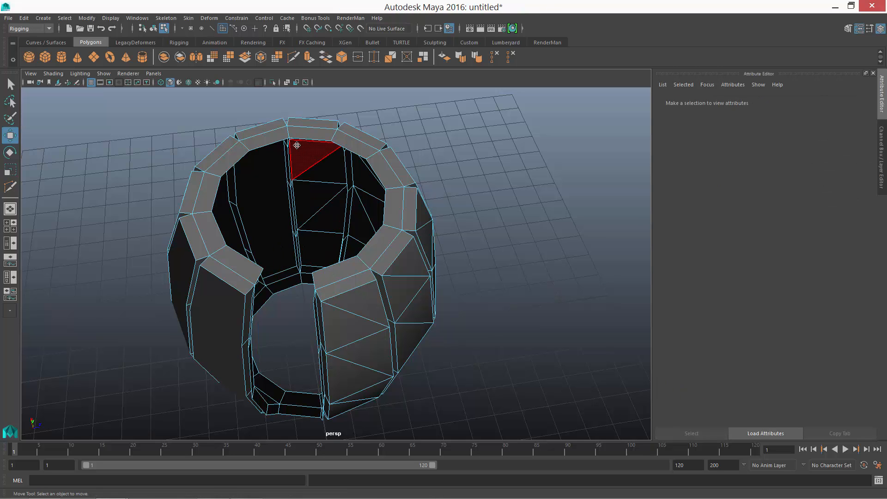
Step: Delete the uncut stave on the opposite side and the separated uncut half of the barrel
click(270, 130)
double_click(272, 126)
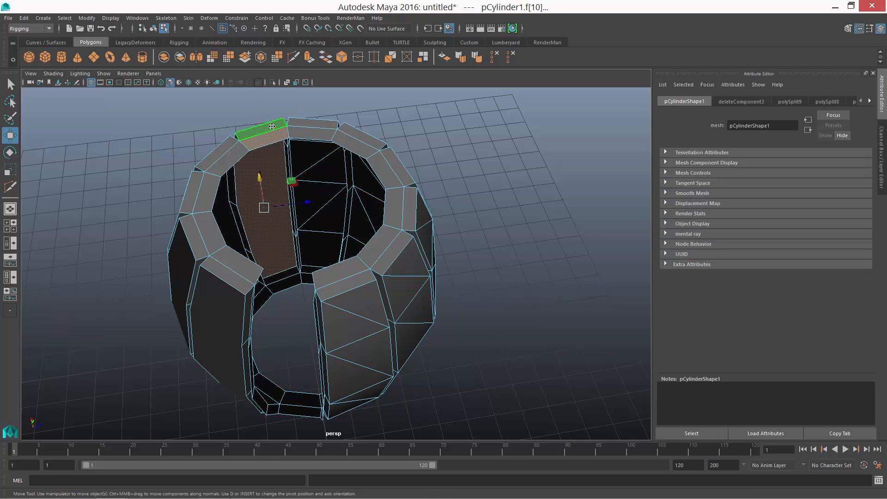
key(Delete)
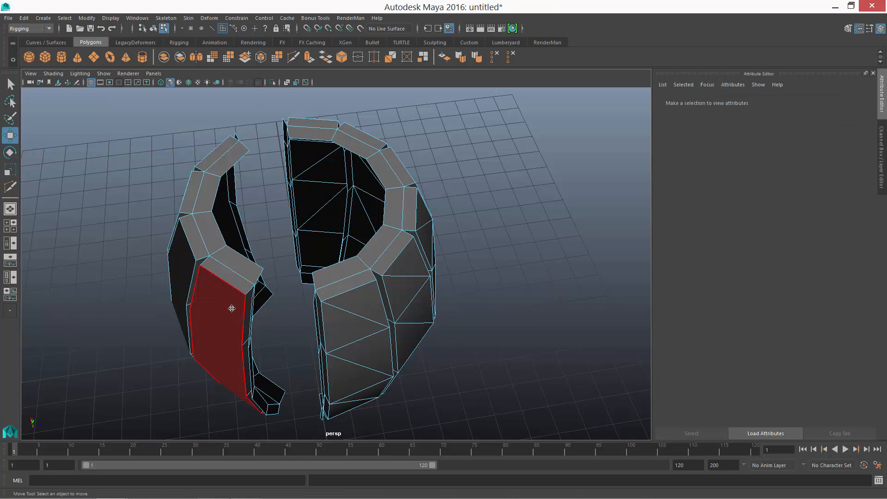
alt+drag(232, 307, 353, 123)
Step: Select the narrow side-face strips at both open ends of the half barrel and delete them
click(352, 123)
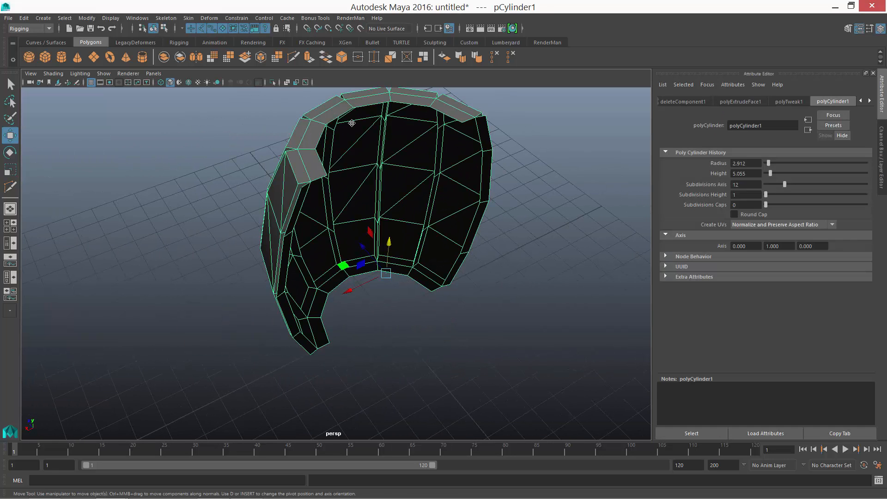
right_drag(352, 123, 345, 146)
click(303, 189)
double_click(290, 235)
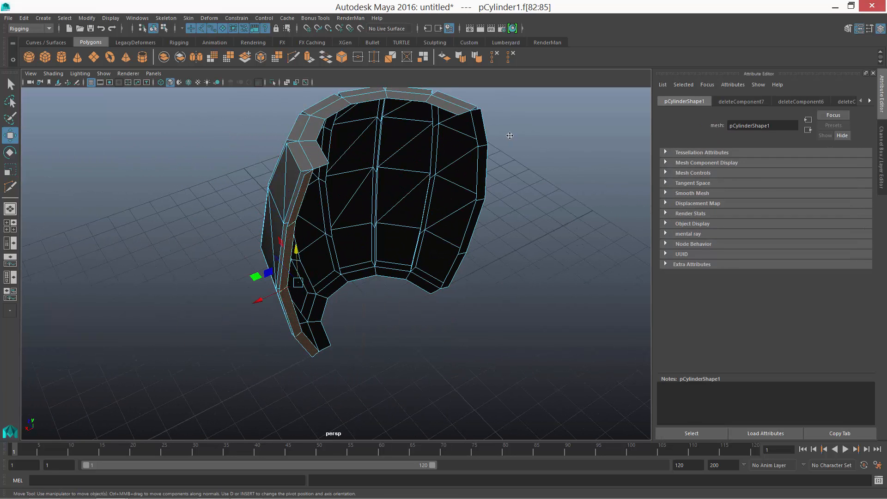
shift+click(481, 139)
key(ctrl+z)
shift+click(480, 132)
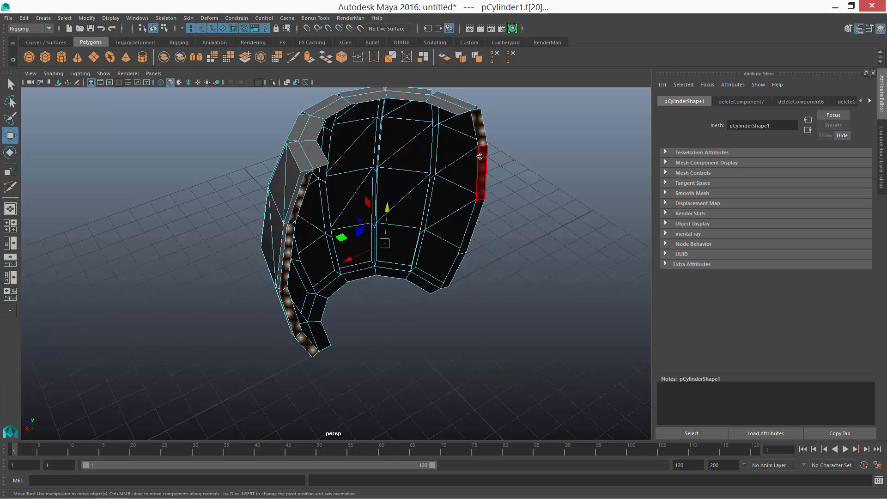
shift+double_click(480, 161)
key(Delete)
Step: Select the diagonal edges across the half barrel's stave faces and delete them, keeping the horizontal cuts
right_drag(297, 165, 335, 129)
alt+drag(335, 129, 374, 133)
click(372, 130)
right_drag(372, 130, 372, 102)
click(392, 158)
shift+click(387, 218)
shift+click(376, 281)
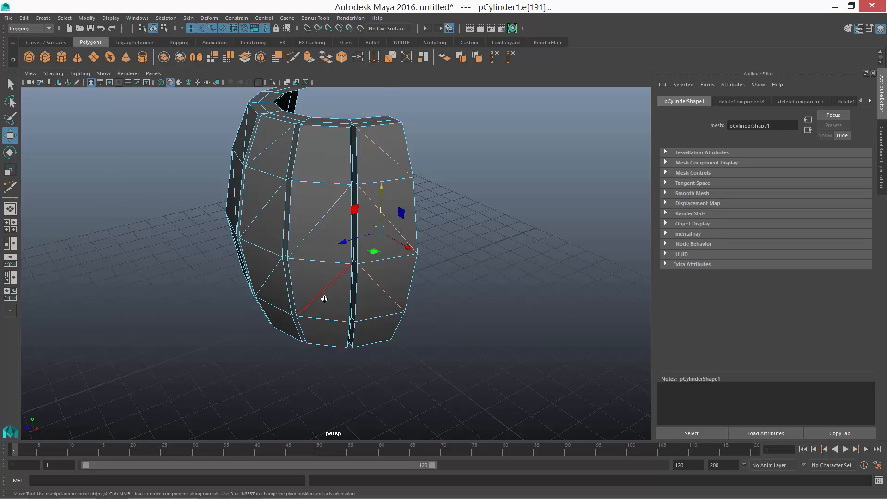
shift+click(323, 297)
shift+click(261, 226)
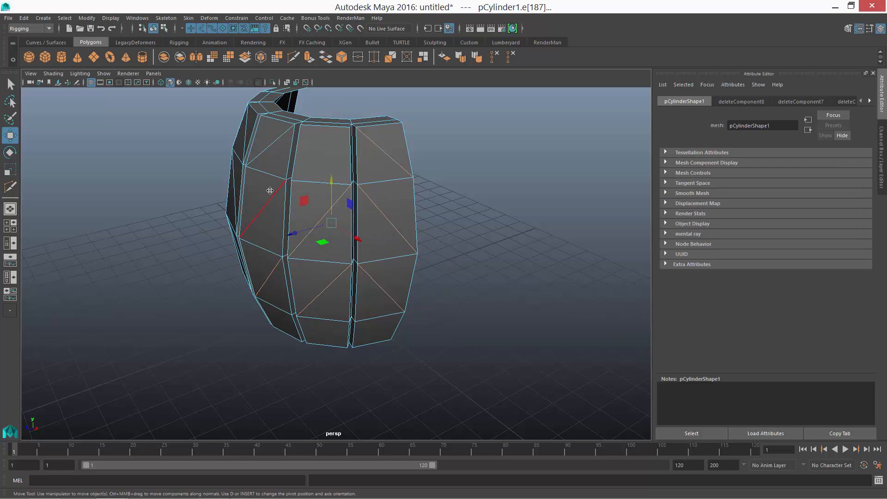
alt+drag(237, 174, 312, 163)
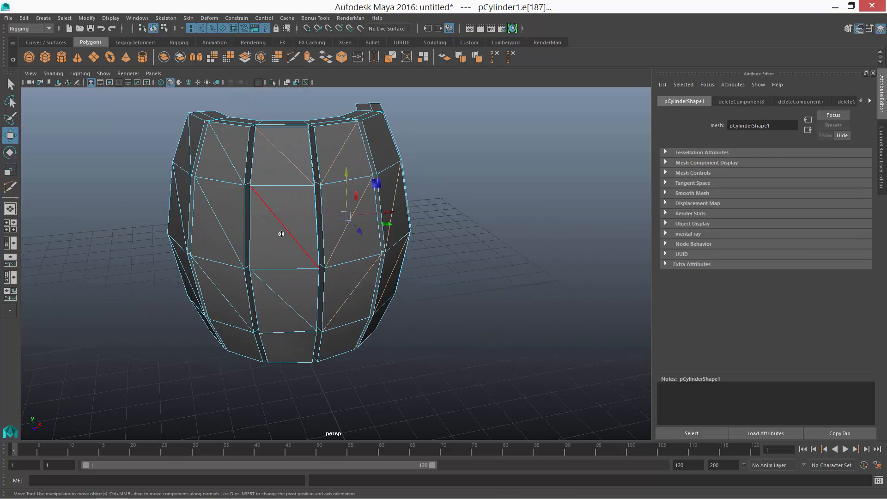
shift+click(230, 298)
shift+click(230, 226)
alt+drag(253, 192, 290, 161)
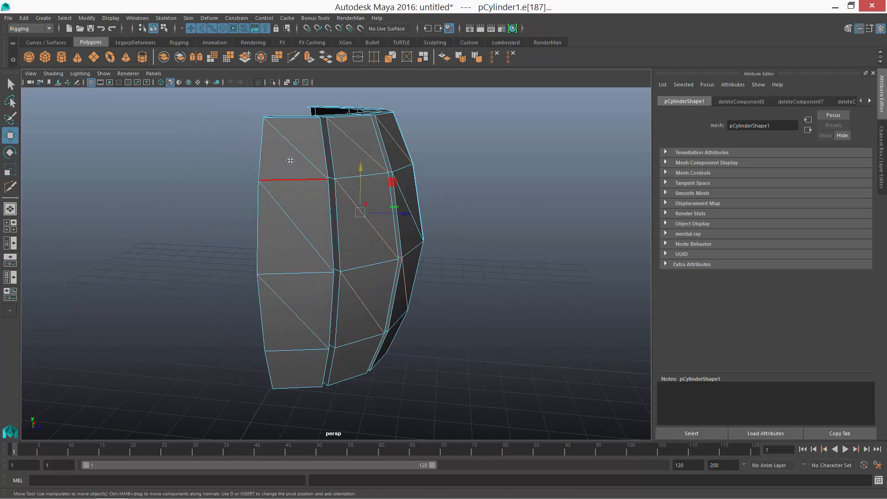
key(Delete)
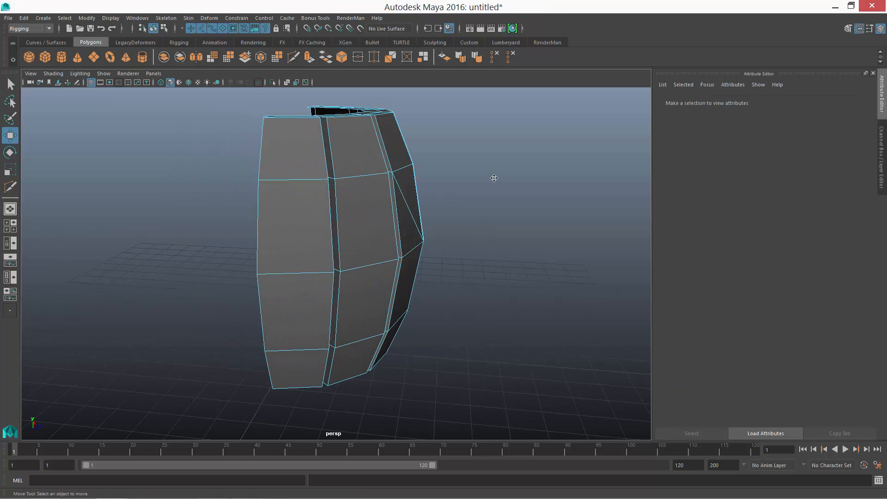
Step: Delete the leftover diagonal edge on the middle stave
alt+drag(485, 175, 287, 218)
click(289, 219)
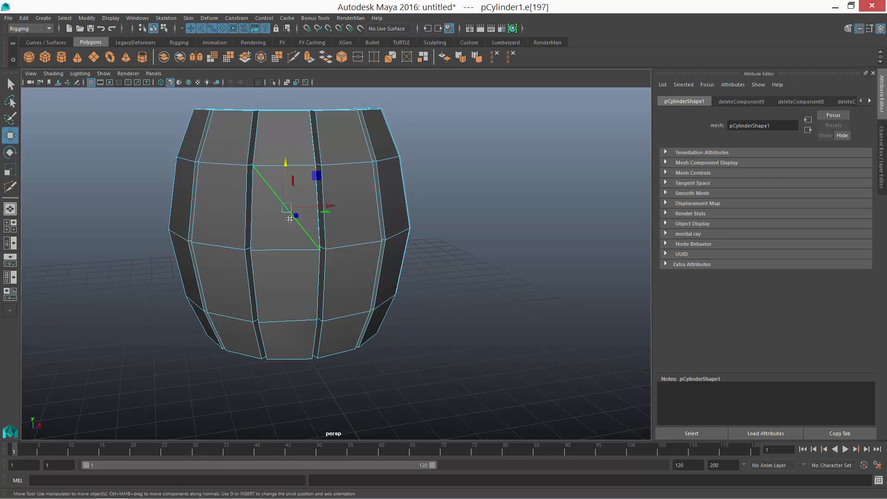
key(Delete)
Step: Mirror the half barrel in the -Z direction with border merging to complete the other half
alt+drag(328, 195, 351, 148)
click(351, 148)
click(196, 57)
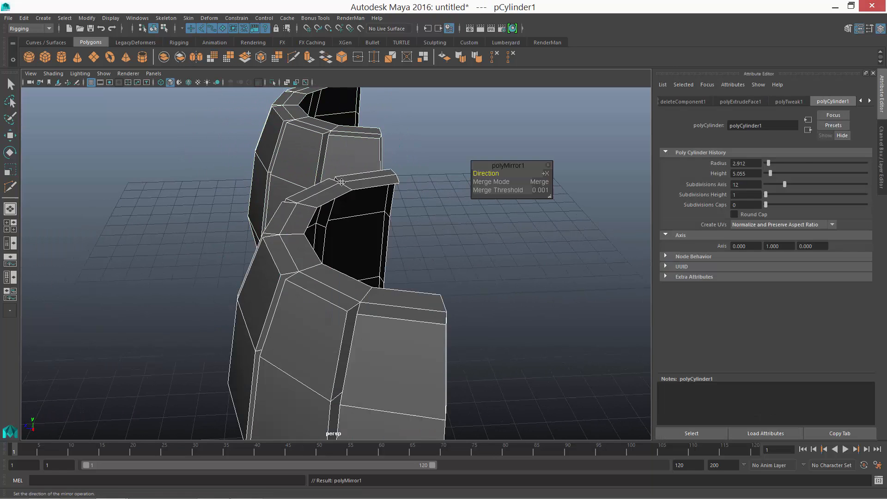
click(546, 173)
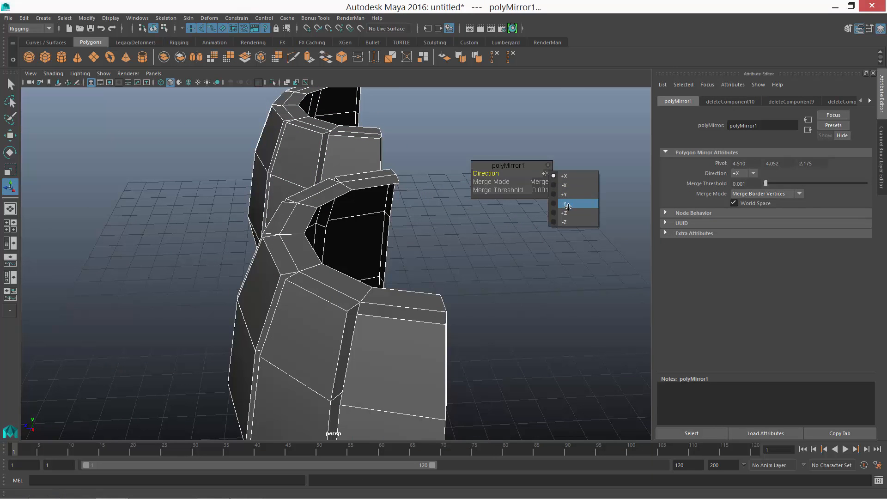
click(570, 219)
click(617, 241)
Step: Select the open border edge loop at the barrel's top rim and fill the hole with a cap face
alt+drag(329, 295, 317, 319)
click(354, 188)
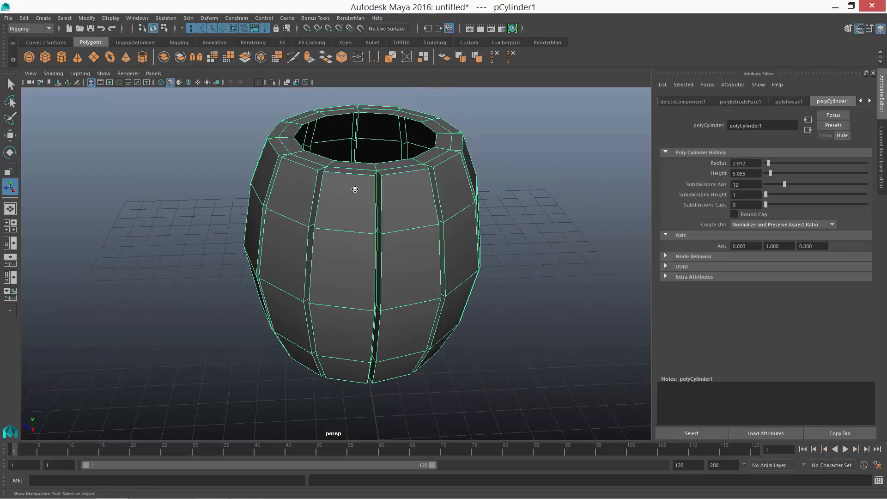
alt+drag(359, 154, 397, 213)
right_drag(421, 152, 421, 123)
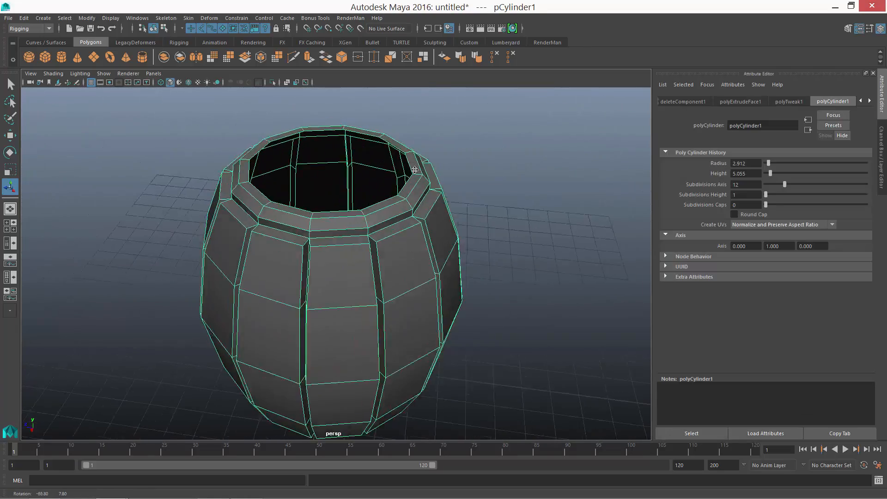
alt+drag(193, 184, 348, 150)
right_drag(348, 150, 341, 266)
double_click(350, 156)
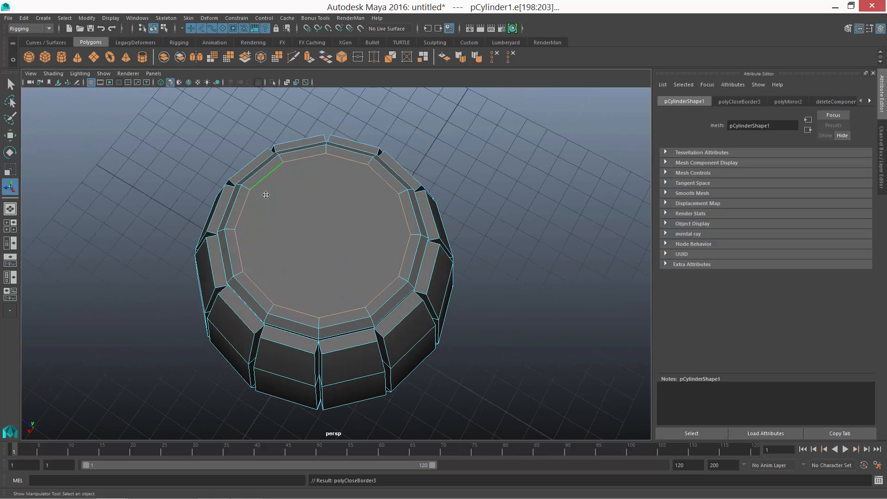
Step: Multi-Cut the cap face with an edge joining two opposite rim vertices
shift+right_drag(266, 195, 217, 203)
click(249, 190)
click(250, 189)
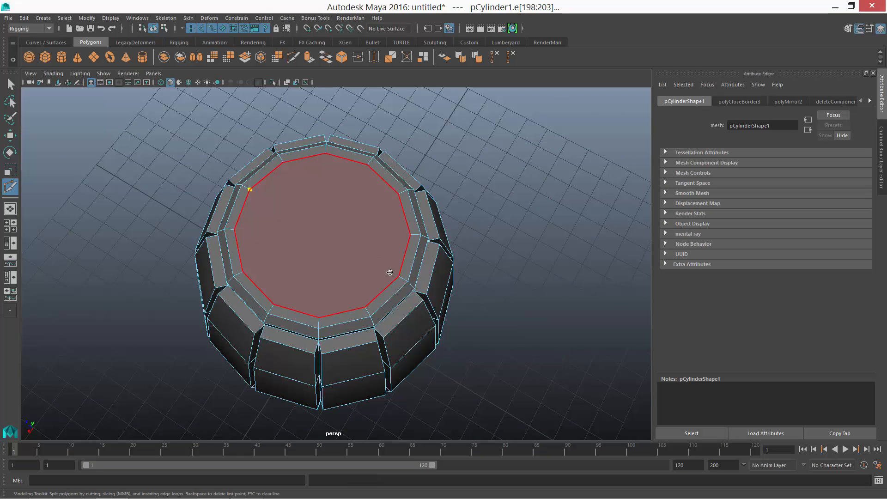
click(397, 277)
key(Return)
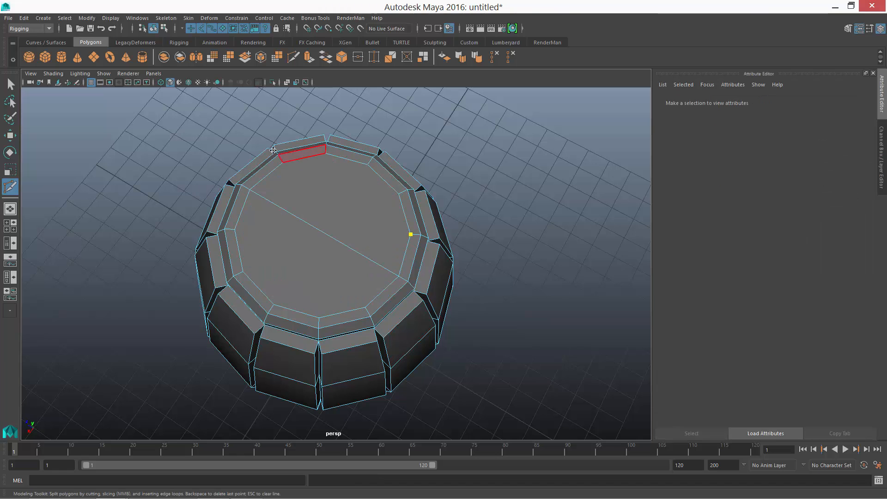
Step: Multi-Cut the cap face with parallel edges on both sides of the centre edge and one edge crossing them between opposite rim vertices
click(285, 164)
key(Return)
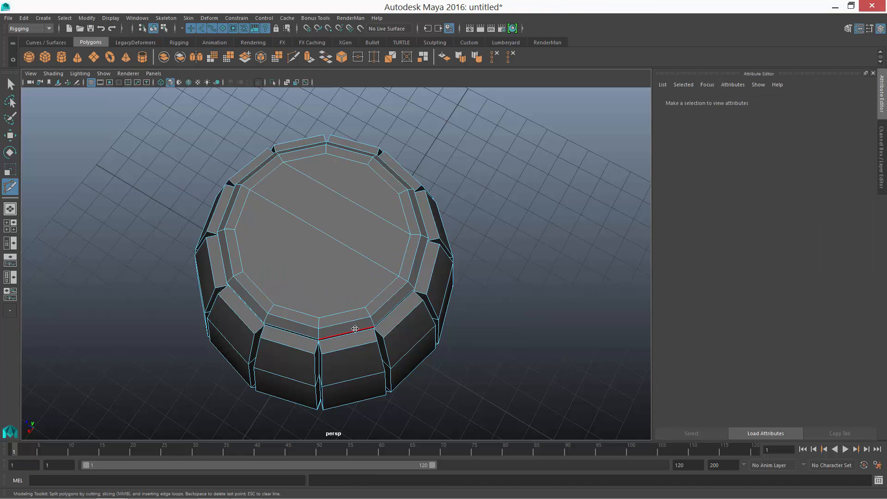
click(364, 307)
alt+drag(428, 284, 261, 267)
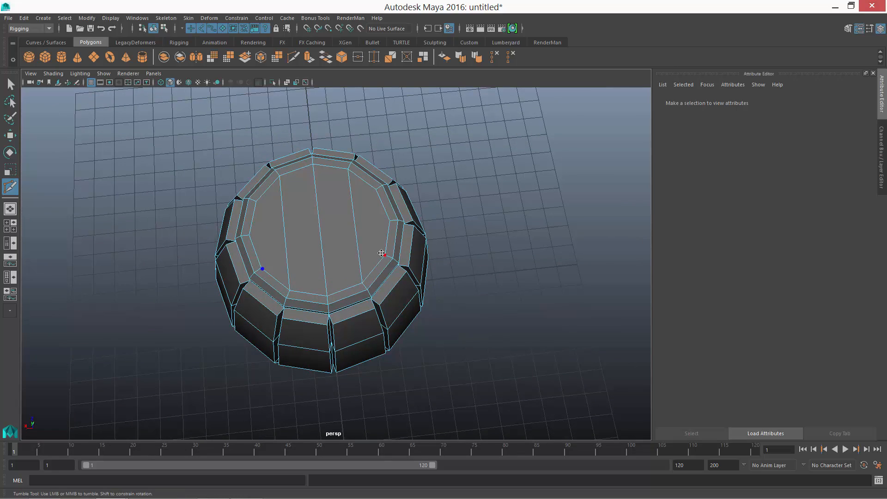
click(390, 221)
click(248, 235)
key(ctrl+z)
key(w)
Step: Return to object mode, preview the barrel smoothed, and switch to edge selection
alt+drag(383, 221, 322, 165)
alt+drag(305, 260, 328, 323)
right_drag(328, 224, 392, 198)
click(347, 259)
key(3)
alt+drag(347, 258, 273, 224)
right_drag(273, 224, 272, 195)
scroll(273, 257, up, 3)
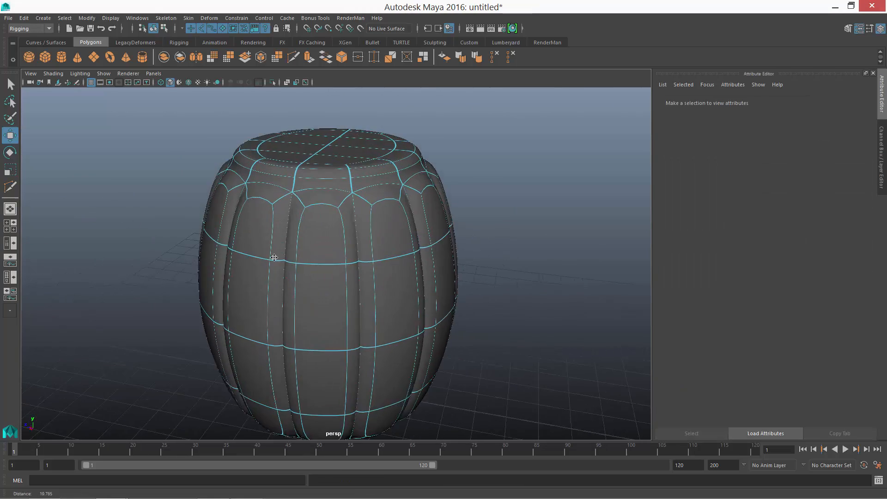
Step: Select the short edges crossing the gaps between the front staves, along with their matching corner edges
alt+drag(273, 256, 301, 255)
click(319, 199)
shift+double_click(320, 274)
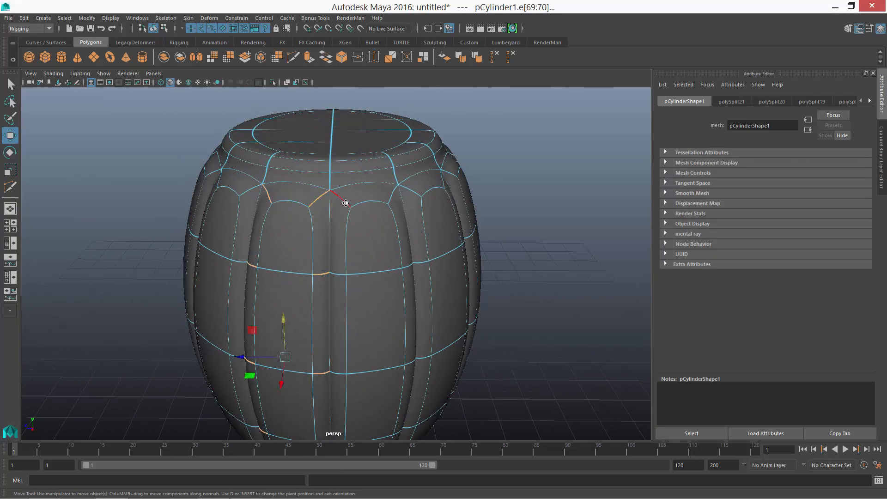
shift+double_click(389, 195)
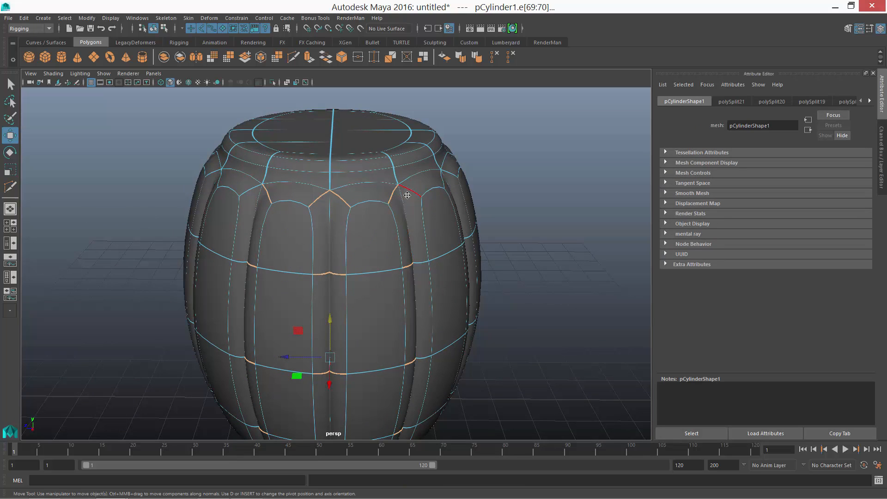
shift+double_click(439, 176)
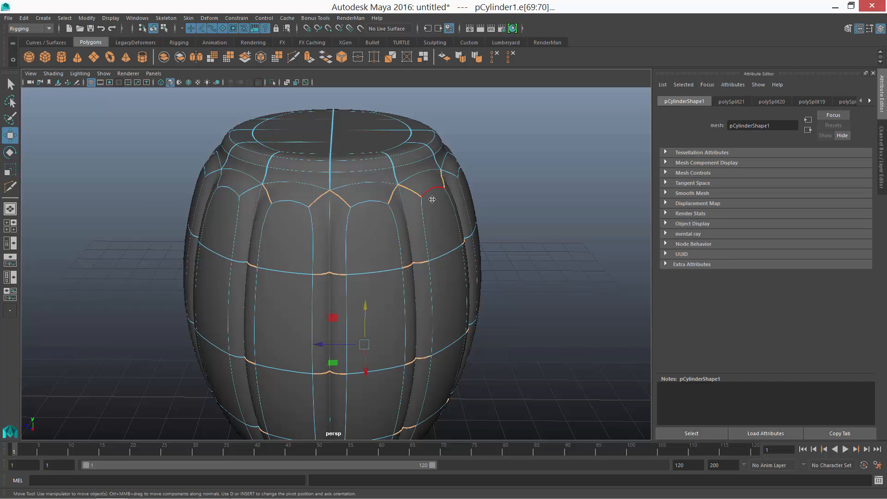
Step: Extend the selection with the short gap-crossing and corner edges of the staves around the rest of the barrel
alt+drag(234, 210, 361, 226)
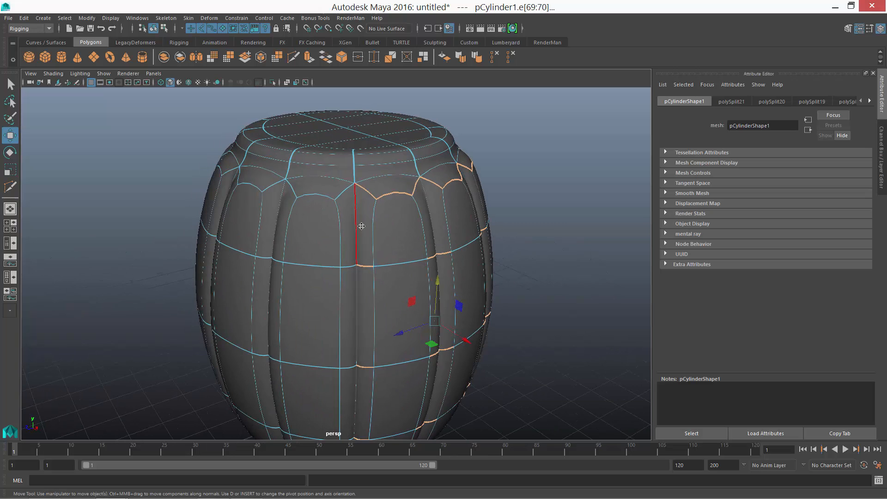
shift+double_click(346, 196)
shift+double_click(296, 192)
shift+double_click(273, 188)
shift+double_click(241, 179)
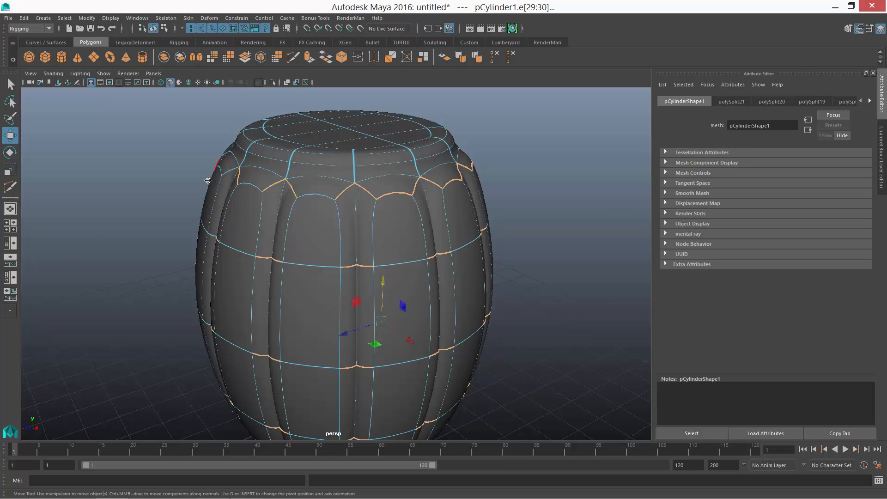
alt+drag(208, 180, 333, 235)
shift+double_click(288, 228)
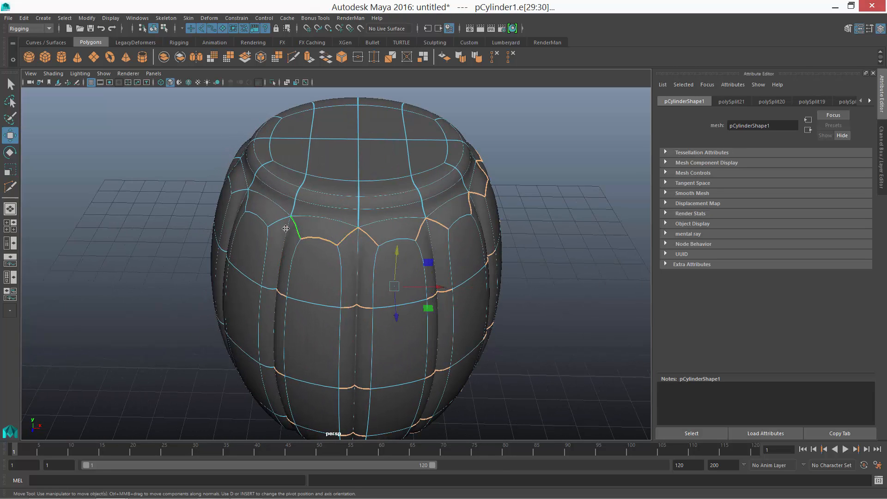
Step: Add the long vertical side edges of the first staves and the rim arc edges above them to the selection
alt+drag(251, 200, 349, 218)
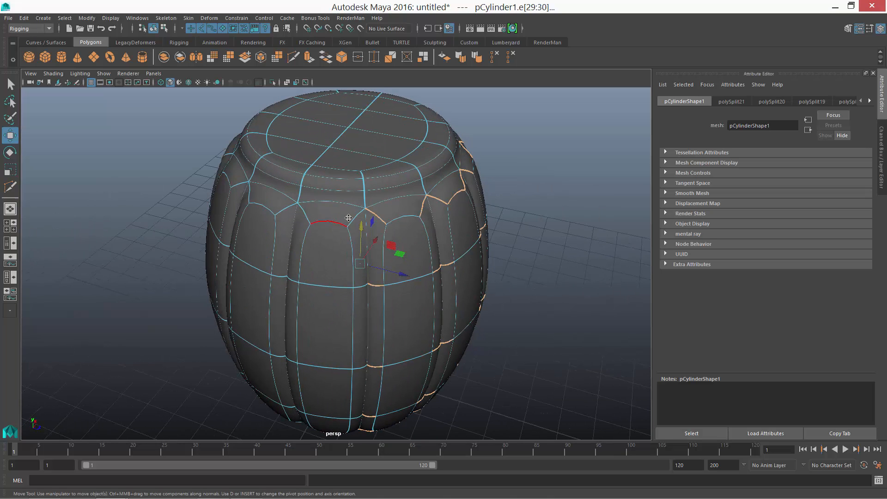
shift+double_click(305, 216)
shift+double_click(302, 238)
shift+double_click(354, 316)
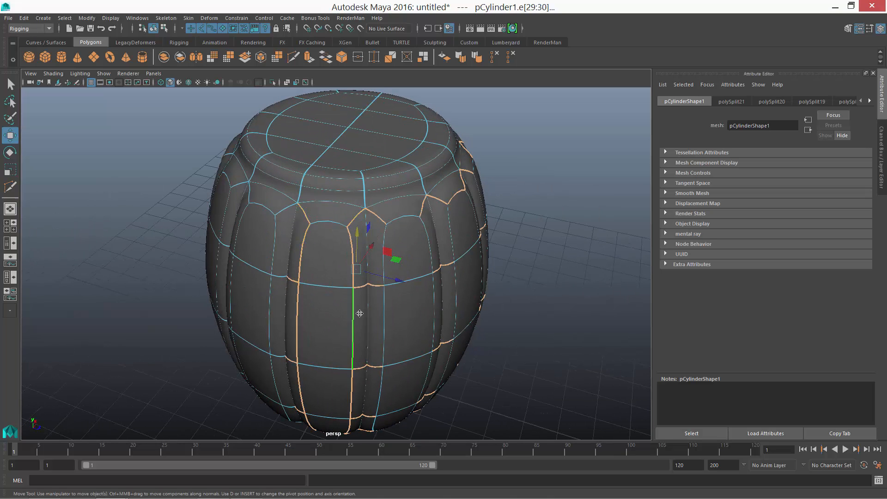
shift+double_click(384, 326)
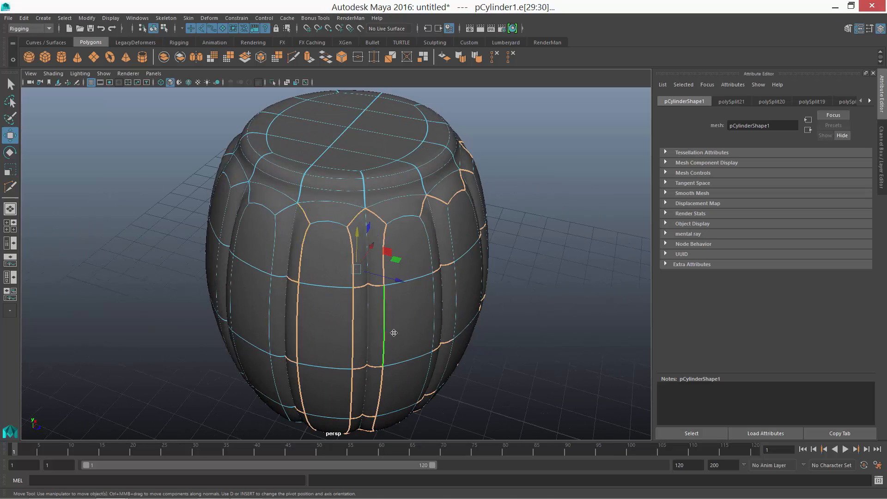
shift+double_click(343, 207)
key(ctrl+z)
shift+click(397, 200)
alt+drag(476, 193, 361, 215)
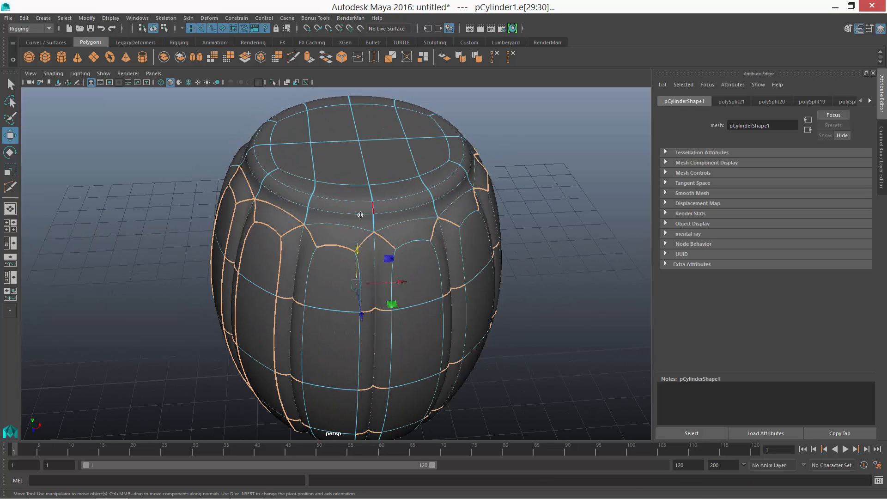
Step: Add the two complete edge loops around the raised top rim to the selection
shift+double_click(404, 209)
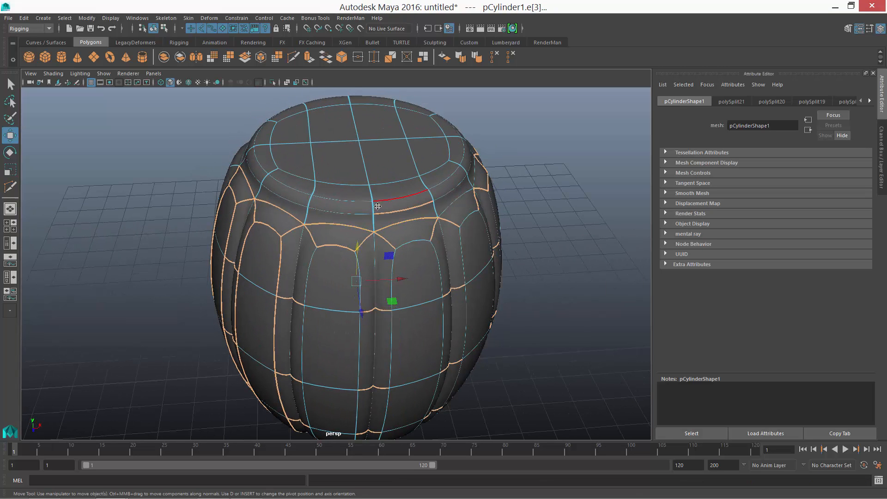
shift+double_click(356, 197)
key(ctrl+z)
key(ctrl+z)
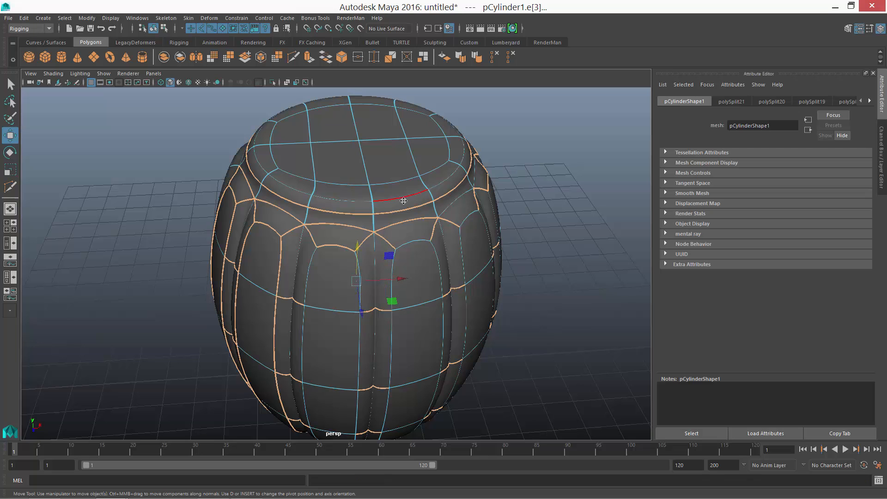
shift+click(403, 200)
alt+drag(367, 201, 373, 285)
Step: Continue around the barrel adding both vertical side edges of each neighbouring stave to the selection
key(q)
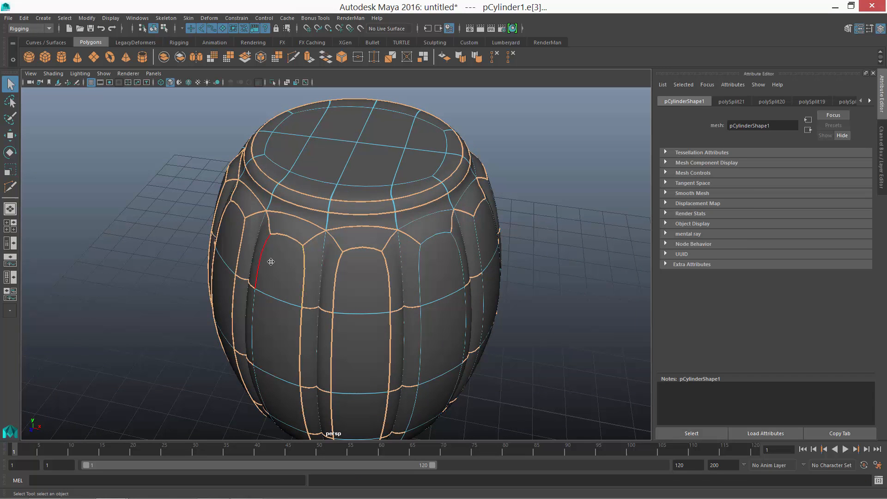
alt+drag(449, 280, 356, 263)
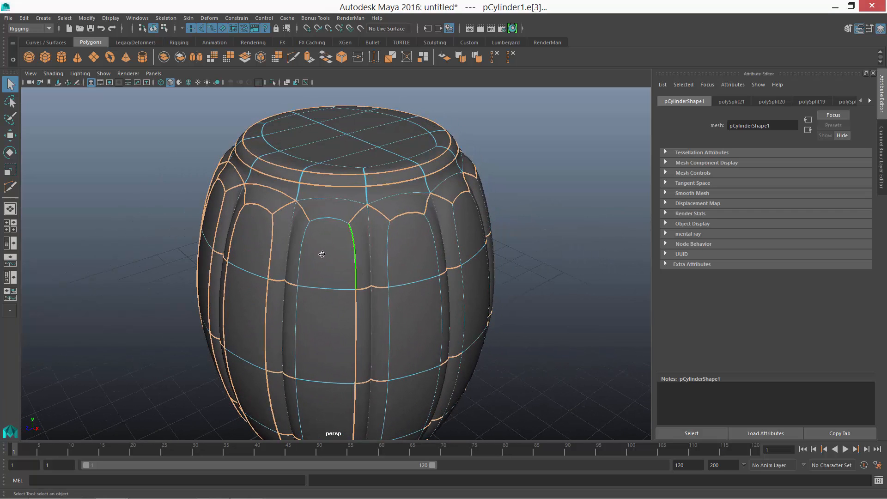
shift+double_click(318, 228)
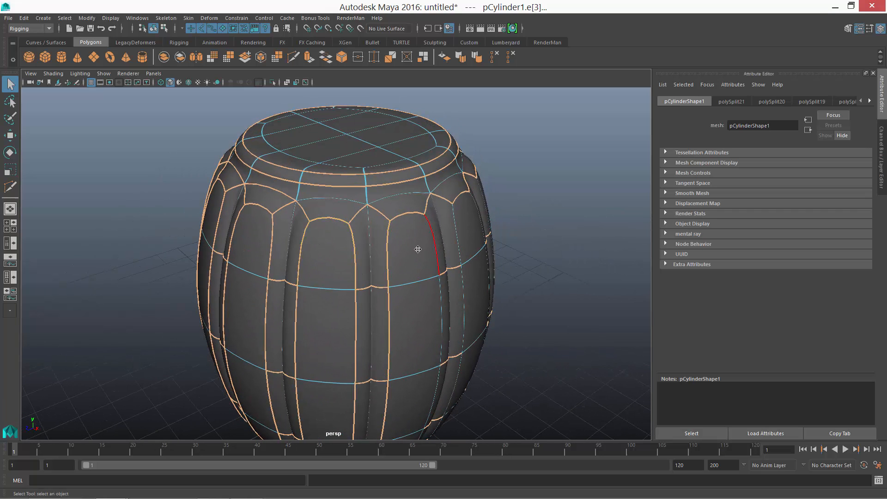
alt+drag(432, 304, 348, 284)
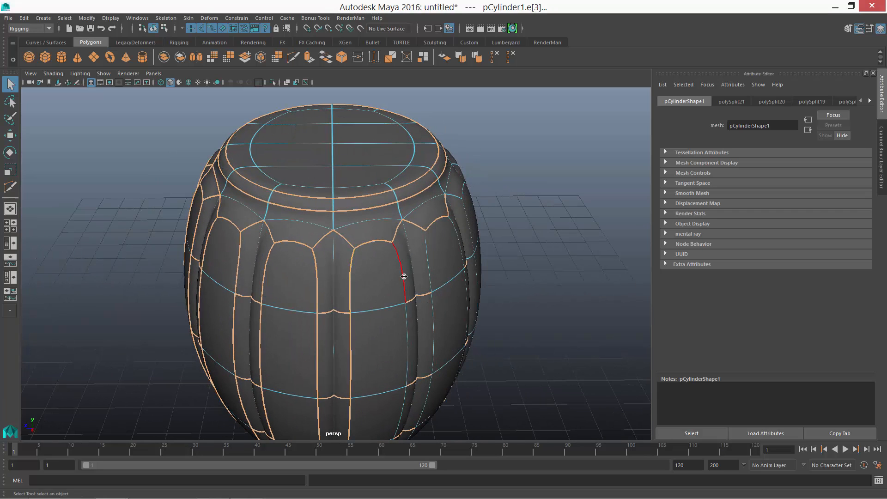
alt+drag(456, 240, 443, 245)
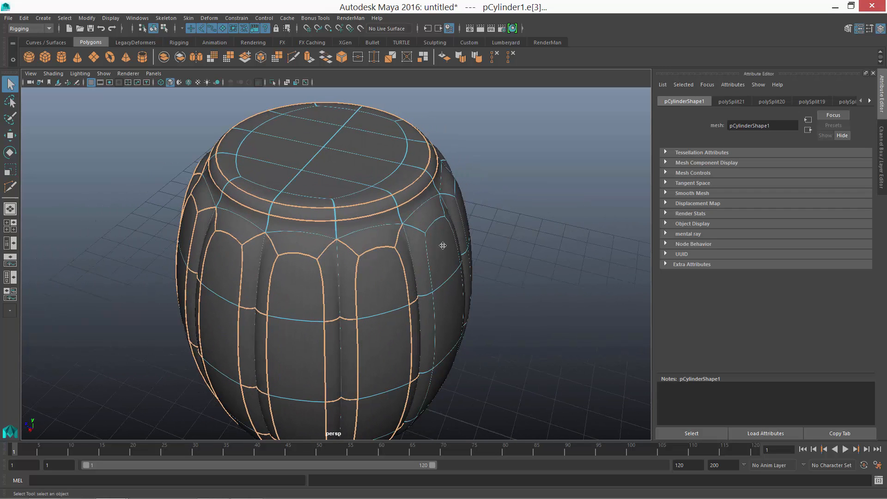
Step: Add the arc edges joining the stave tops below the rim to the selection
shift+click(238, 221)
shift+click(212, 194)
shift+click(419, 218)
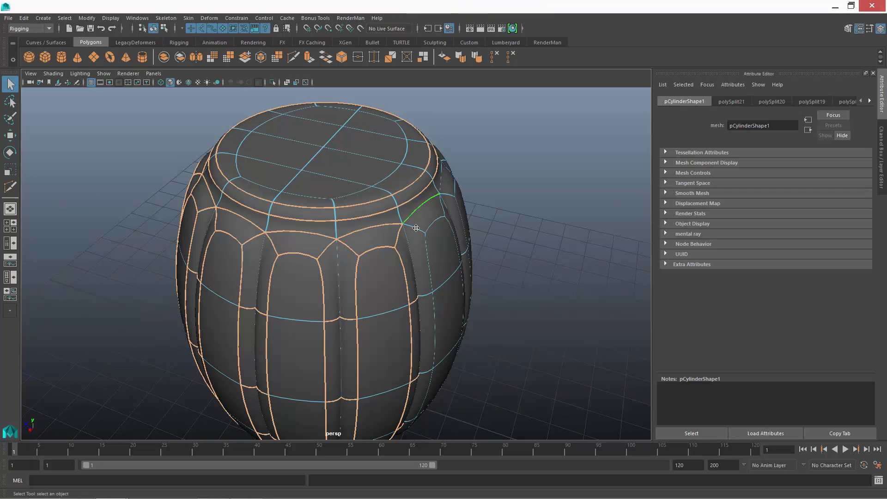
shift+click(416, 229)
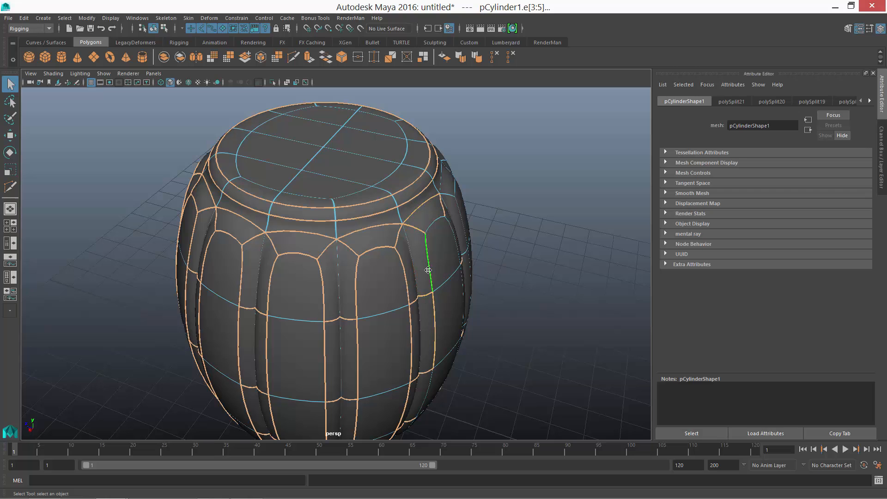
Step: Add the side edges of the remaining staves and their missing upper arc edges to the selection
alt+drag(511, 279, 346, 263)
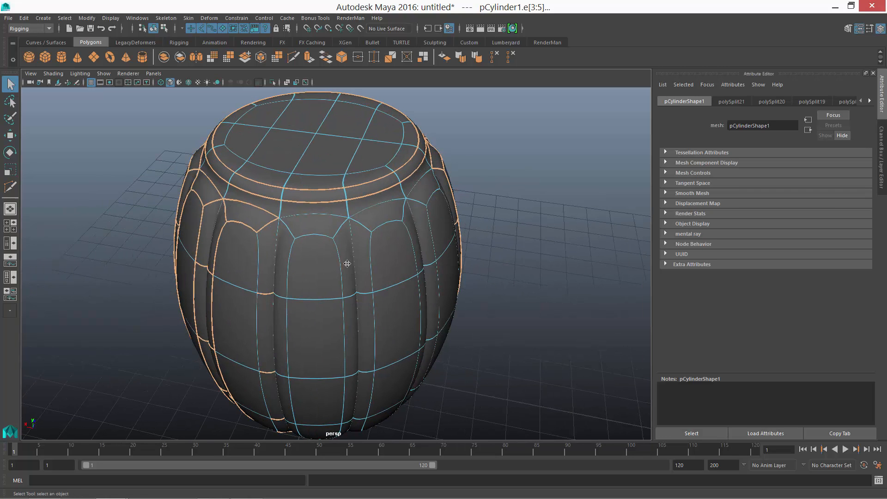
shift+double_click(288, 261)
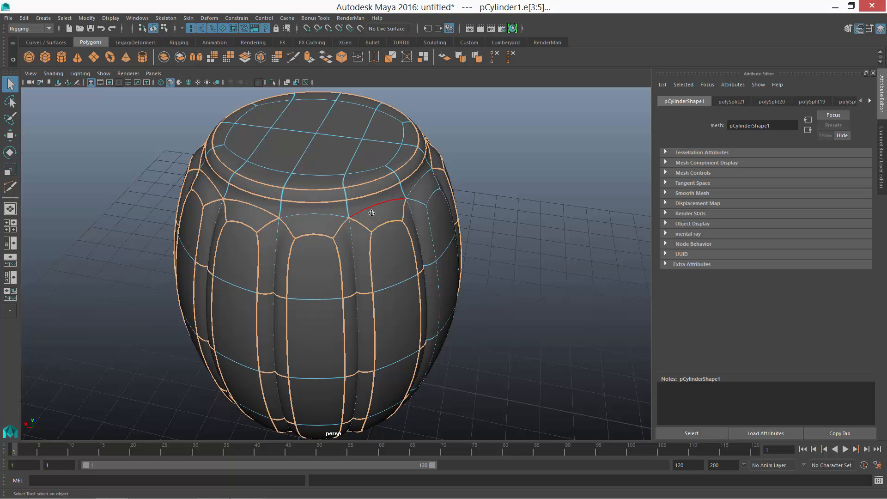
alt+drag(328, 216, 370, 271)
shift+double_click(330, 247)
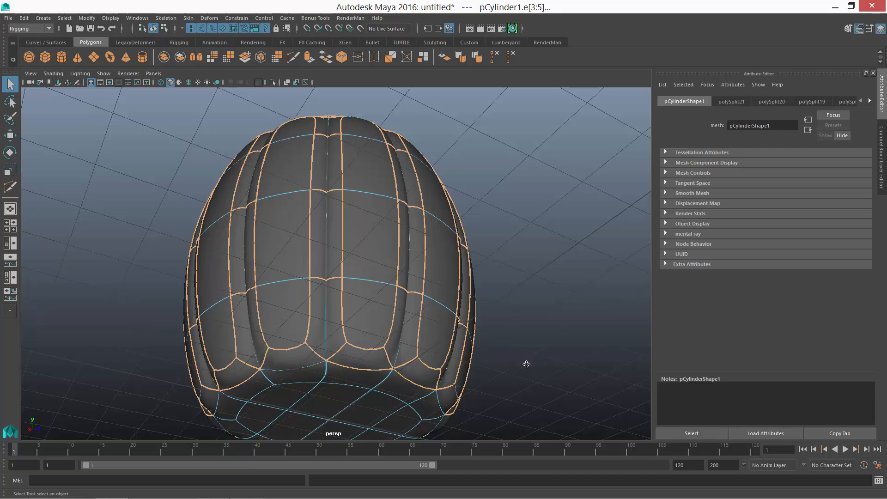
Step: Add the arc edges joining the stave ends around the barrel's underside to the selection
alt+drag(526, 364, 342, 264)
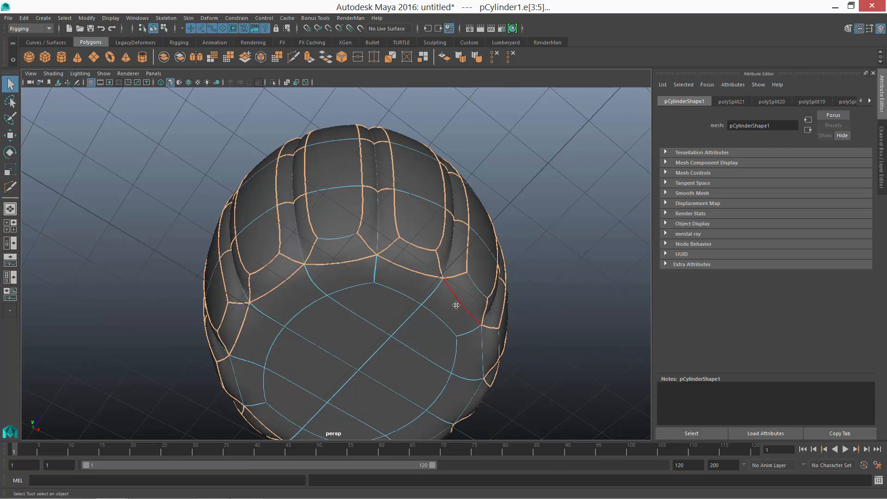
shift+click(479, 293)
alt+drag(551, 342, 360, 254)
shift+click(339, 160)
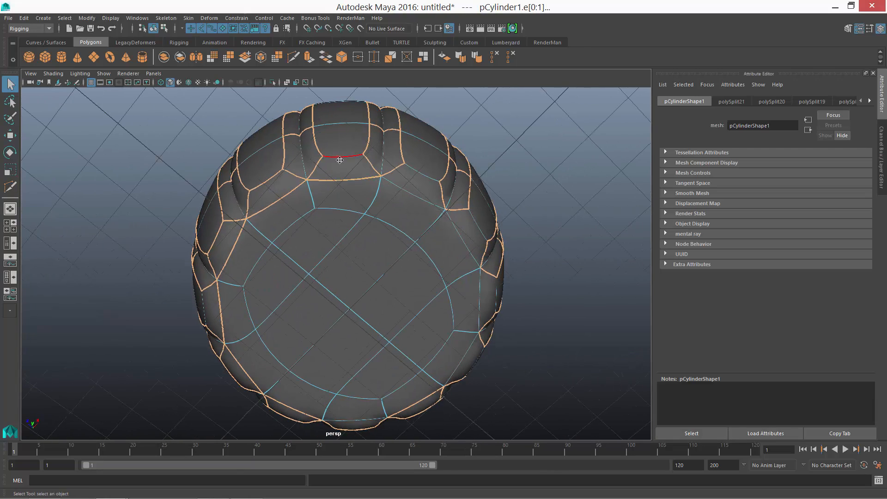
alt+drag(471, 276, 369, 233)
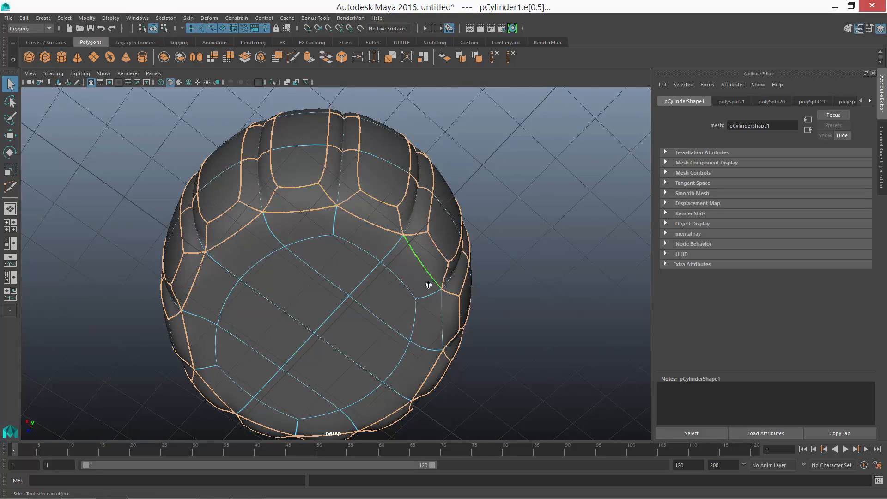
alt+drag(506, 252, 441, 300)
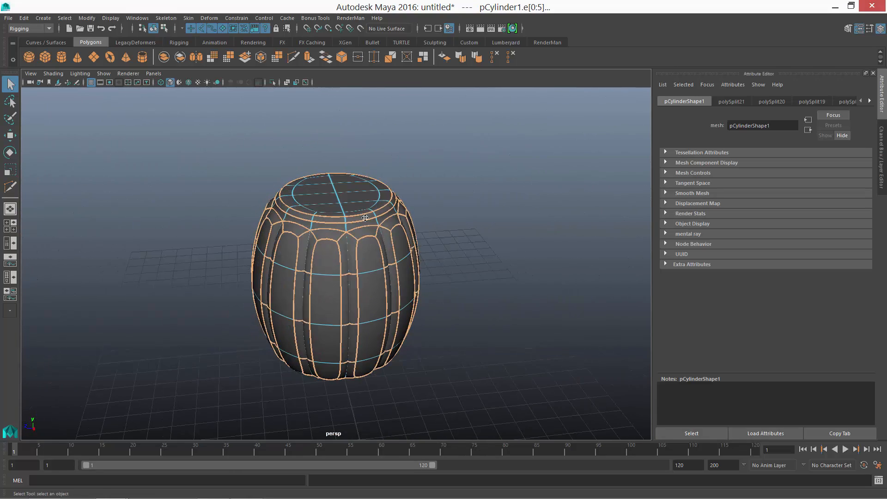
alt+drag(365, 217, 474, 242)
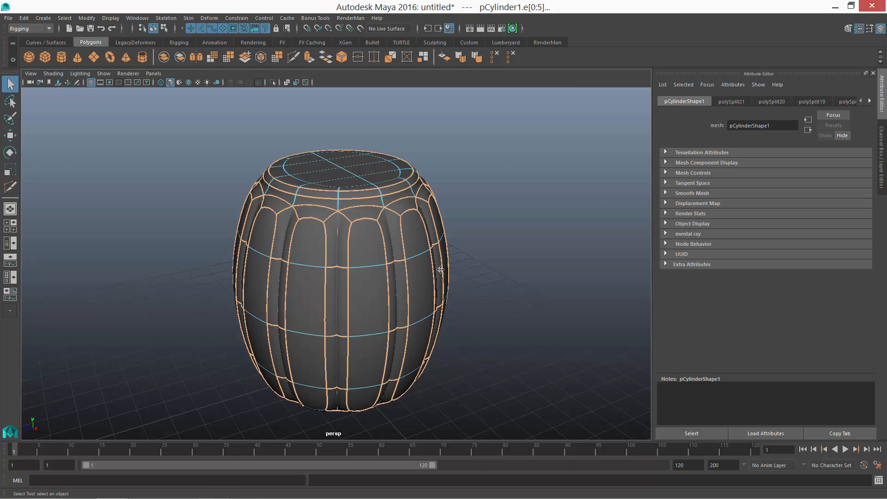
Step: Activate the Crease Tool on the selected stave and rim edges and try a first crease
shift+right_drag(355, 224, 349, 241)
shift+right_drag(352, 306, 356, 269)
middle_drag(628, 196, 629, 196)
alt+drag(438, 319, 429, 259)
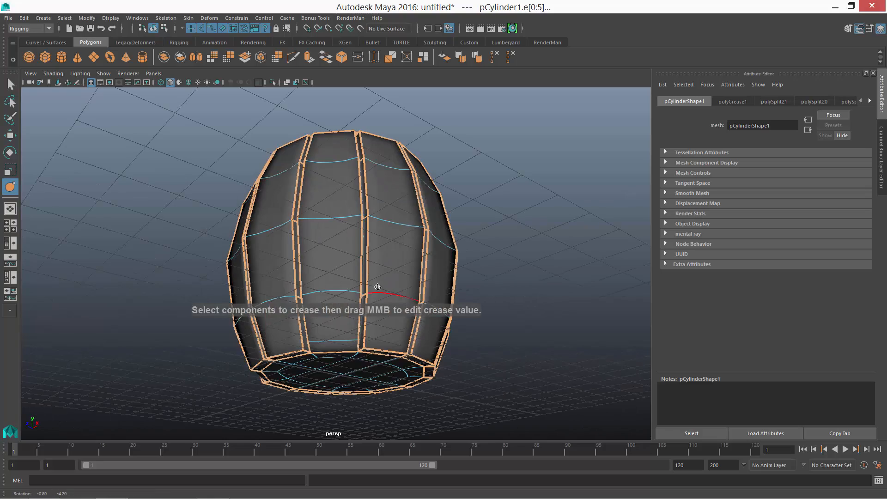
alt+drag(375, 298, 389, 272)
key(ctrl+z)
Step: Try different crease strengths on the selected edges, undoing each trial
alt+drag(370, 241, 320, 277)
middle_drag(320, 272, 526, 268)
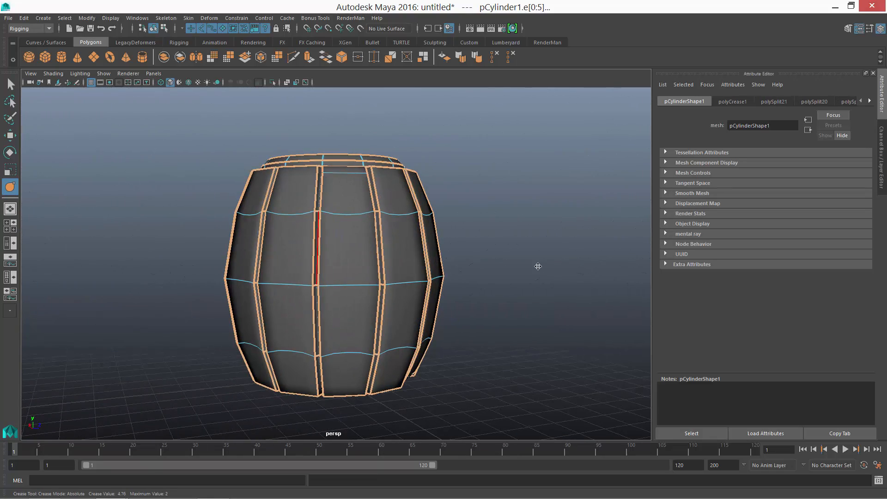
key(ctrl+z)
alt+drag(445, 219, 368, 213)
alt+drag(263, 211, 398, 235)
middle_drag(398, 235, 713, 163)
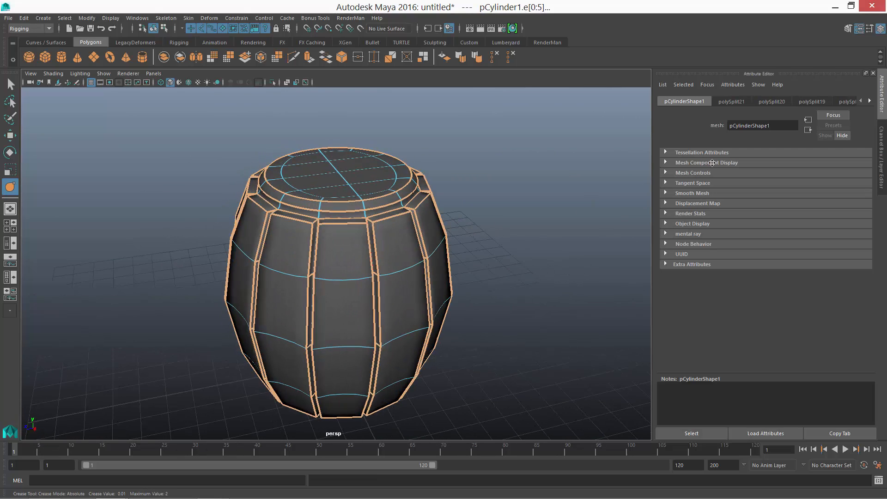
alt+drag(373, 252, 379, 344)
key(ctrl+z)
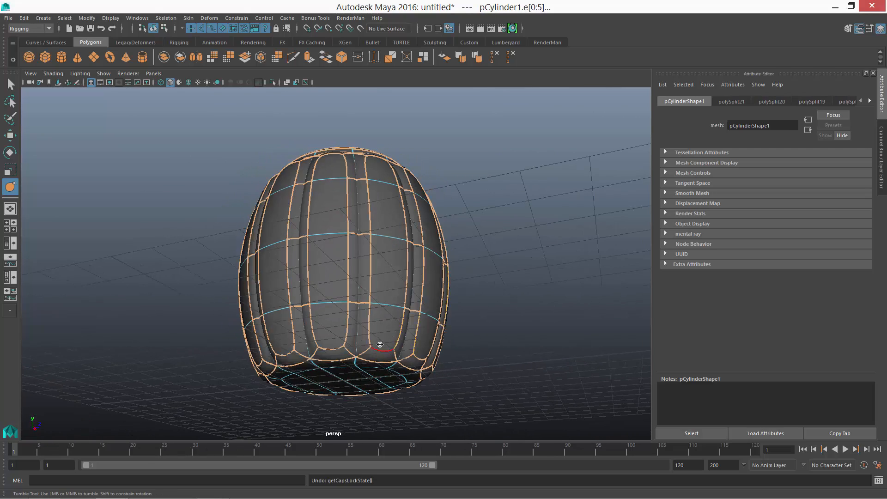
Step: Crease the selected stave and rim edges, and crease the edge loop around the bottom cap
middle_drag(310, 244, 393, 247)
alt+drag(392, 247, 326, 185)
double_click(325, 223)
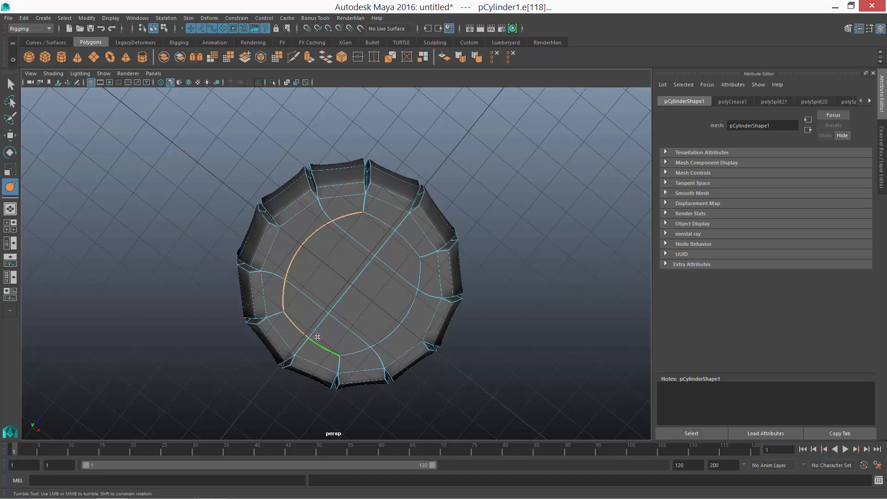
shift+double_click(375, 326)
middle_drag(398, 267, 501, 222)
key(w)
Step: Return the barrel to object mode, turn off its smooth preview and deselect it
alt+drag(402, 203, 432, 231)
right_drag(380, 229, 394, 214)
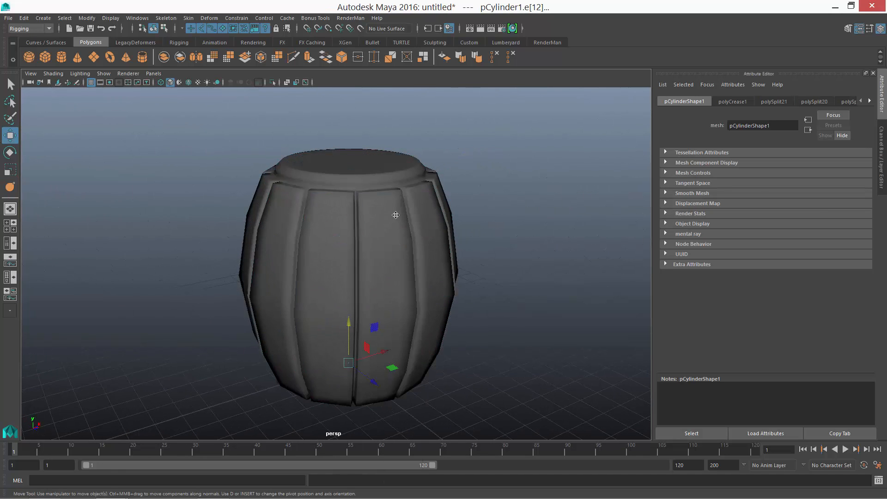
key(1)
click(502, 205)
Step: Try inserting an edge loop around the barrel between its upper and middle edge rings with Multi-Cut
alt+drag(451, 237, 375, 214)
click(433, 232)
shift+right_drag(375, 214, 334, 224)
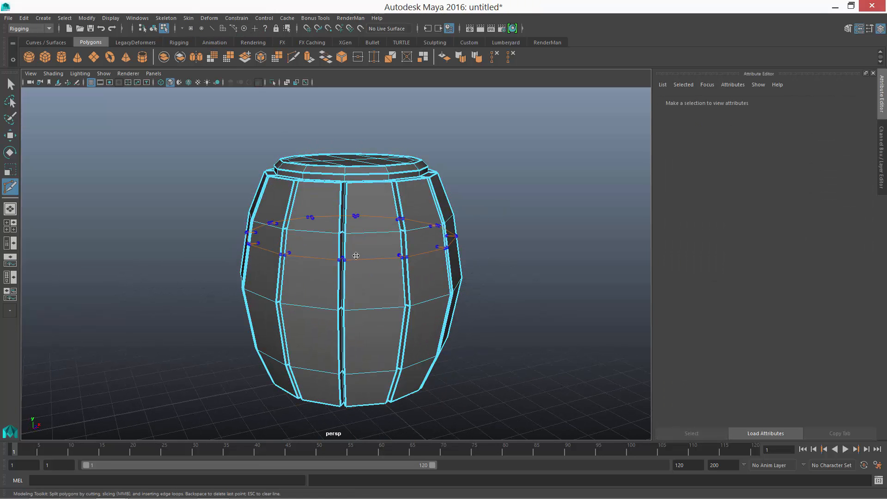
key(Return)
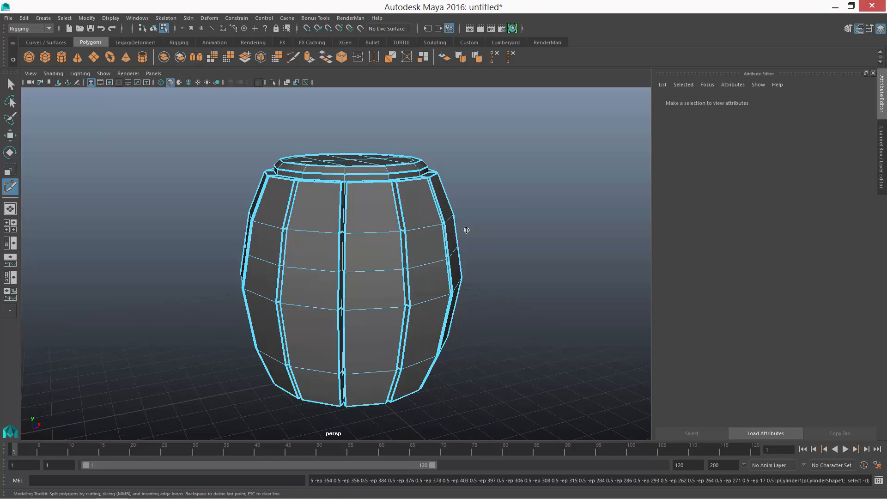
key(w)
Step: Duplicate the barrel and insert an edge loop around the copy just below its upper edge ring
click(385, 230)
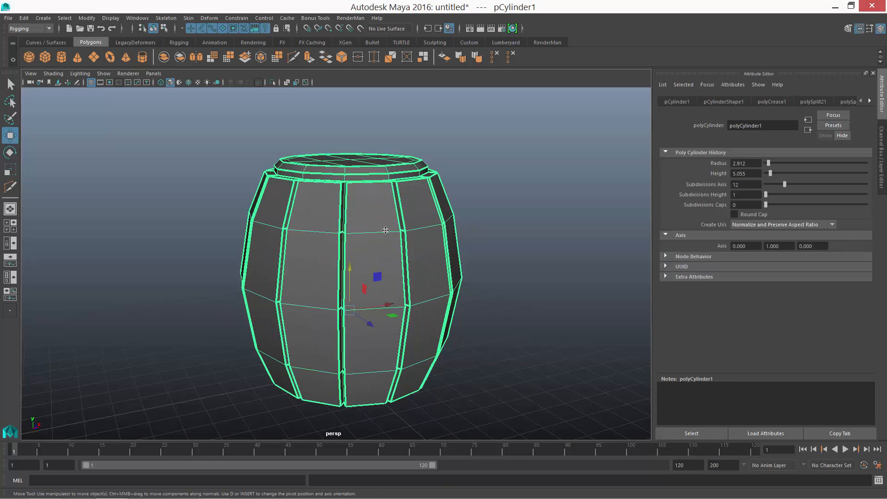
scroll(369, 212, up, 3)
shift+right_drag(360, 190, 309, 191)
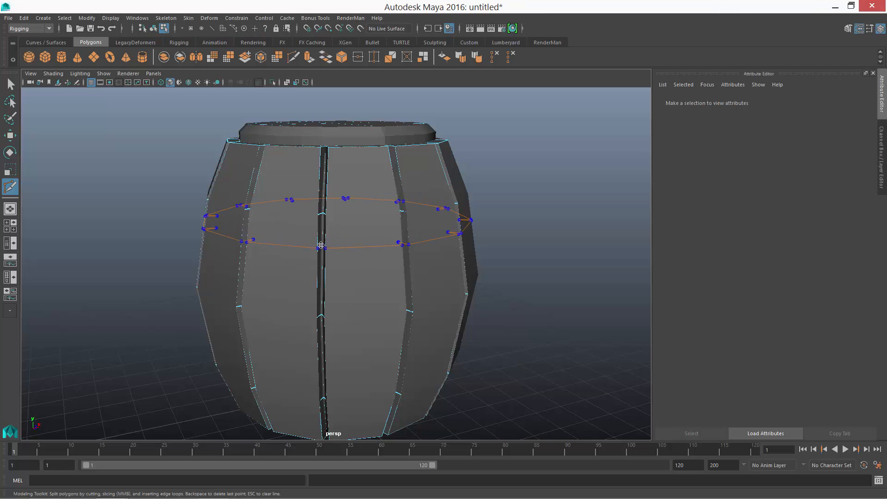
ctrl+click(321, 244)
key(w)
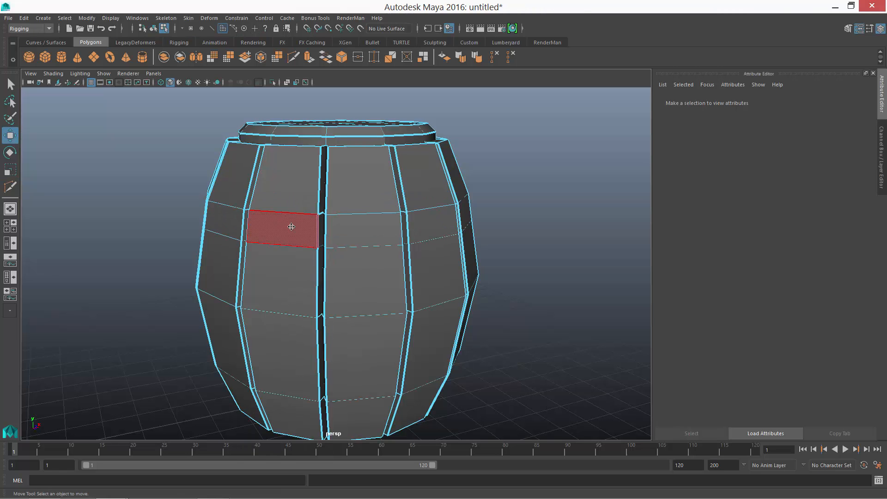
Step: Delete all faces of the duplicate barrel except the ring between its upper edge ring and the inserted loop
click(296, 228)
key(q)
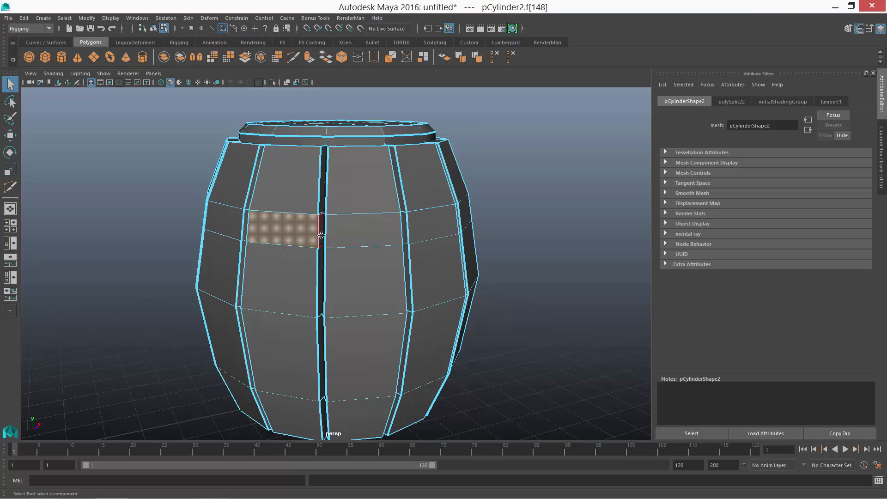
double_click(321, 235)
click(321, 235)
shift+double_click(314, 235)
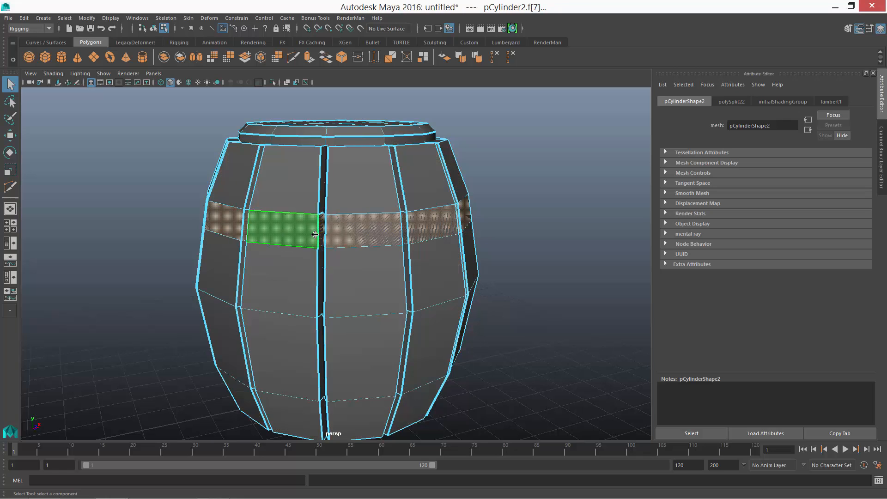
key(Delete)
scroll(437, 166, up, 2)
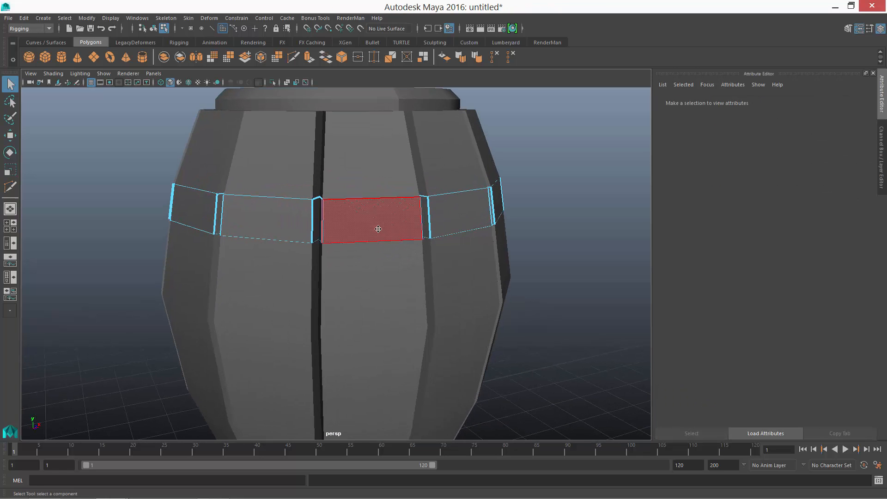
Step: Select the outward-facing stave faces around the band, invert the selection and delete the groove faces between them
click(378, 227)
shift+click(271, 231)
alt+drag(204, 226, 277, 235)
shift+click(243, 242)
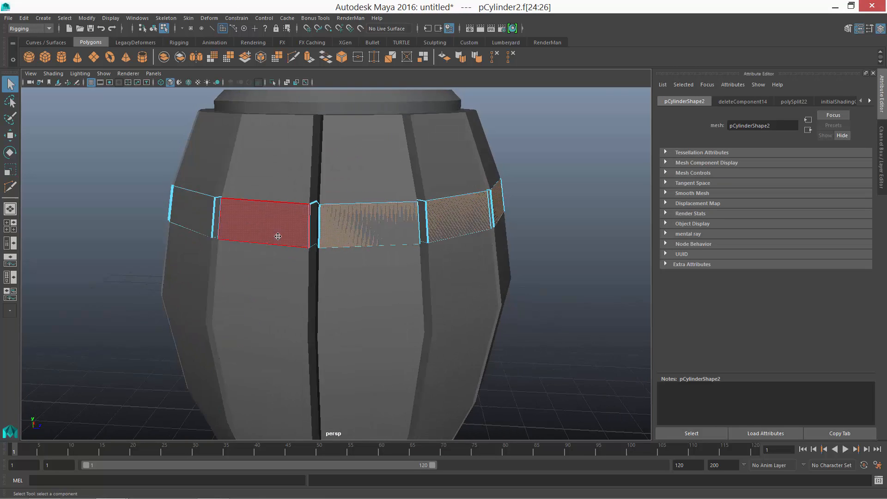
shift+click(277, 235)
alt+drag(535, 218, 384, 226)
shift+click(383, 225)
shift+click(261, 229)
alt+drag(261, 229, 320, 231)
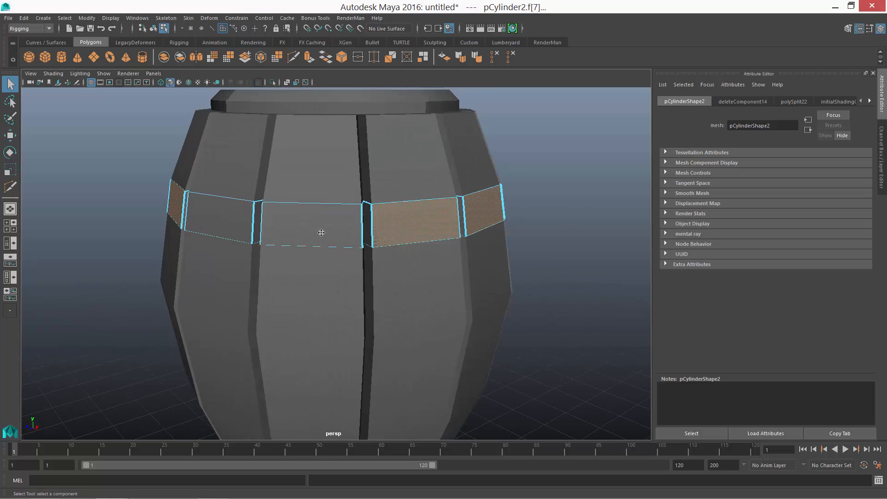
shift+click(320, 232)
shift+click(217, 230)
key(ctrl+shift+i)
key(Delete)
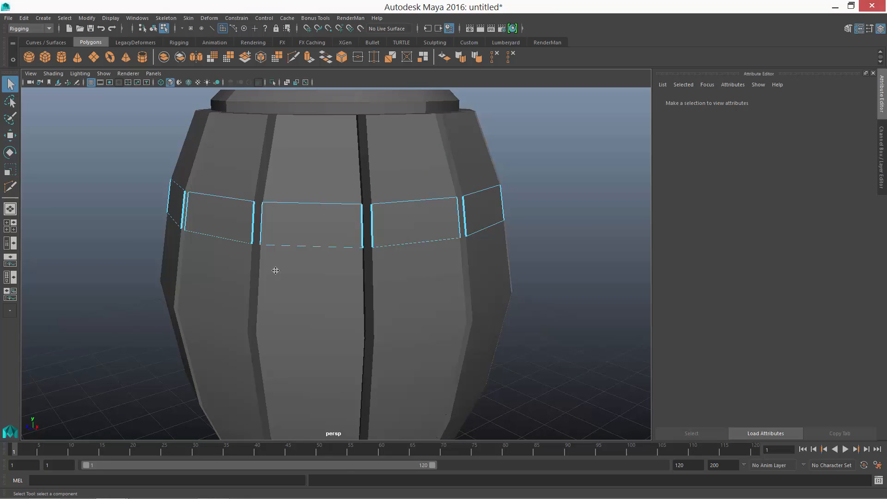
Step: Bridge the two facing vertical edges across one gap in the band
alt+drag(383, 242, 320, 243)
alt+right_drag(321, 244, 228, 138)
alt+drag(227, 139, 351, 271)
alt+right_drag(351, 271, 387, 240)
alt+drag(387, 240, 404, 220)
alt+right_drag(389, 198, 397, 157)
key(w)
click(378, 191)
shift+click(336, 212)
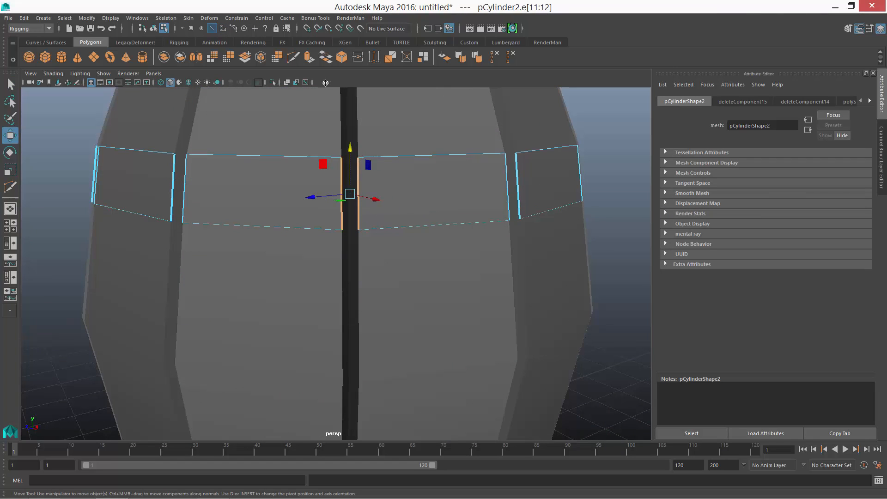
click(325, 57)
alt+drag(307, 132, 323, 124)
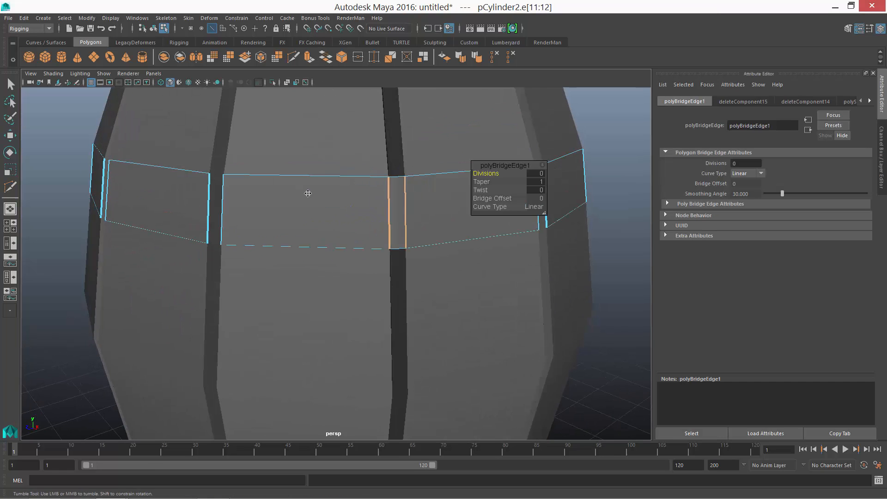
Step: Bridge the facing edges across three further gaps around the band
alt+drag(308, 193, 342, 199)
click(318, 227)
shift+click(281, 224)
key(g)
alt+drag(258, 231, 393, 238)
click(394, 239)
shift+click(375, 244)
key(g)
click(214, 232)
shift+click(196, 241)
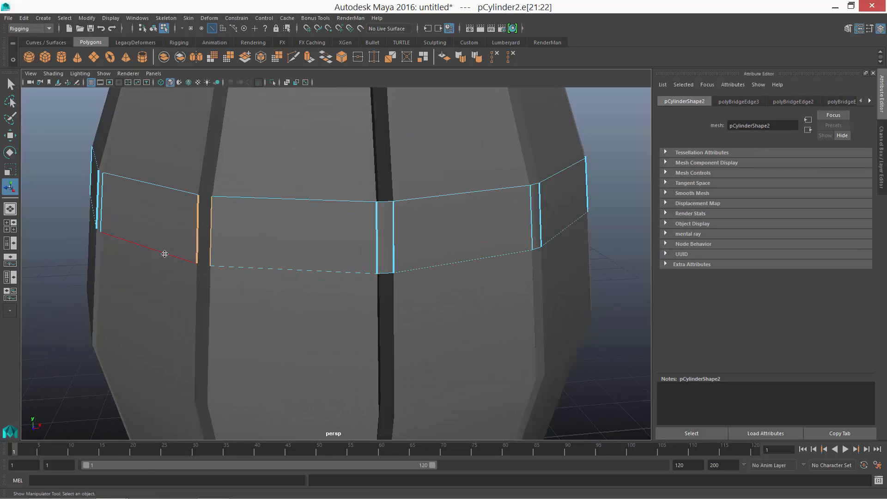
key(g)
Step: Bridge two more gaps in the band to join its adjoining stave faces
alt+drag(228, 199, 296, 217)
click(300, 217)
shift+click(283, 217)
key(g)
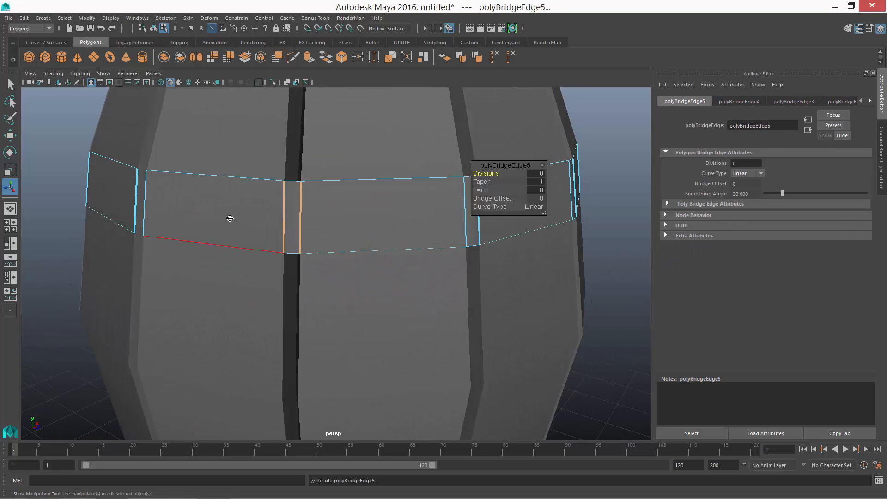
click(144, 203)
shift+click(135, 203)
key(g)
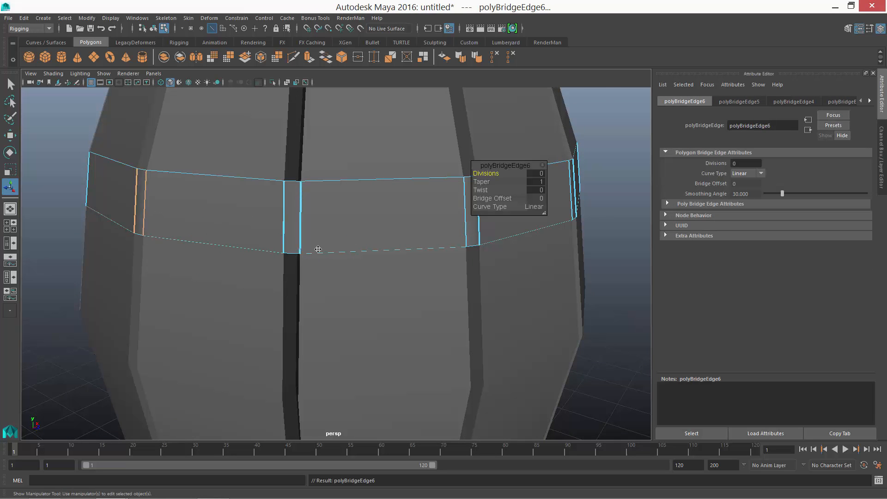
scroll(318, 249, down, 5)
alt+drag(434, 266, 340, 285)
right_click(330, 276)
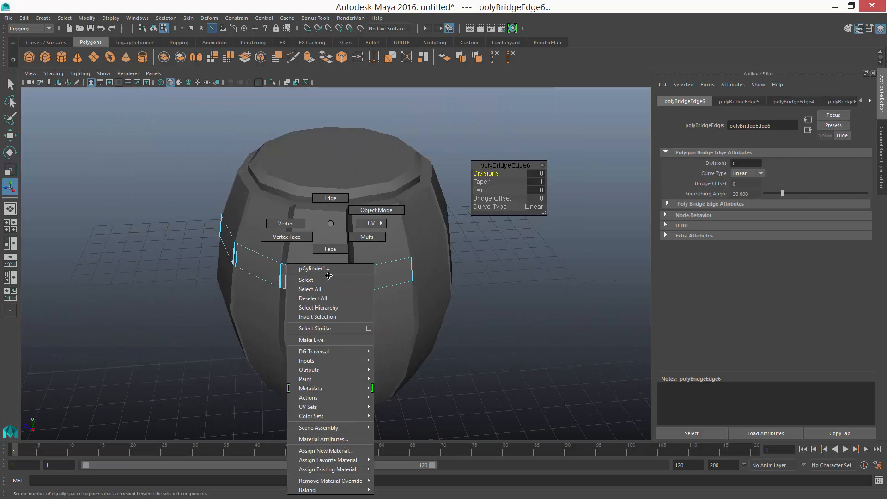
right_drag(329, 275, 330, 249)
click(381, 282)
click(308, 277)
right_click(337, 254)
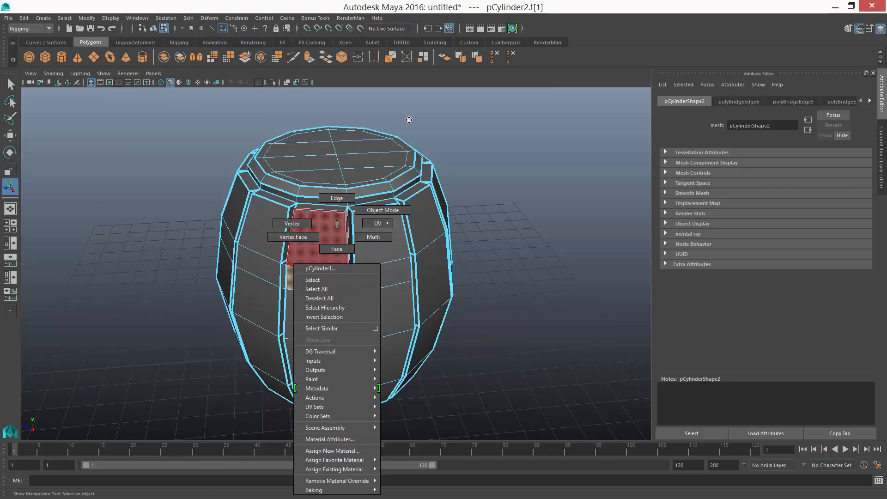
right_drag(408, 120, 409, 119)
click(303, 279)
click(285, 277)
right_drag(338, 275, 339, 249)
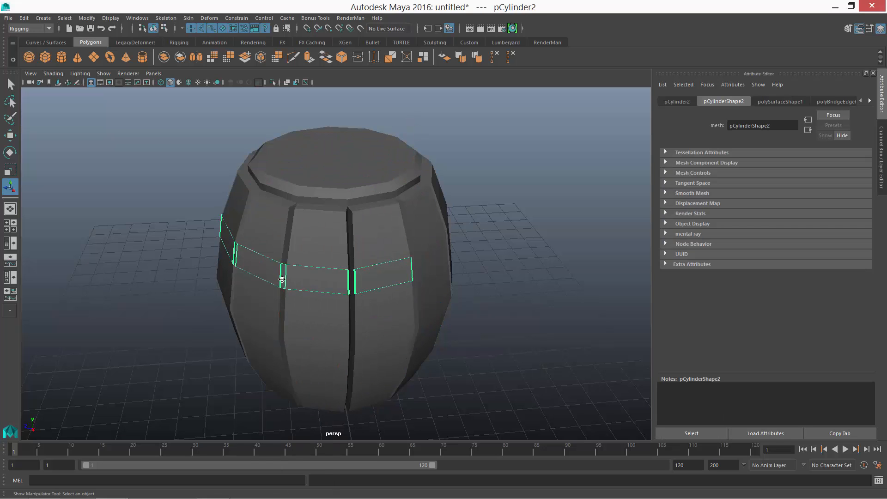
Step: Delete the outermost stave face at each end of the bridged half of the band
right_drag(282, 279, 283, 306)
click(326, 280)
click(387, 282)
key(Delete)
scroll(383, 312, down, 5)
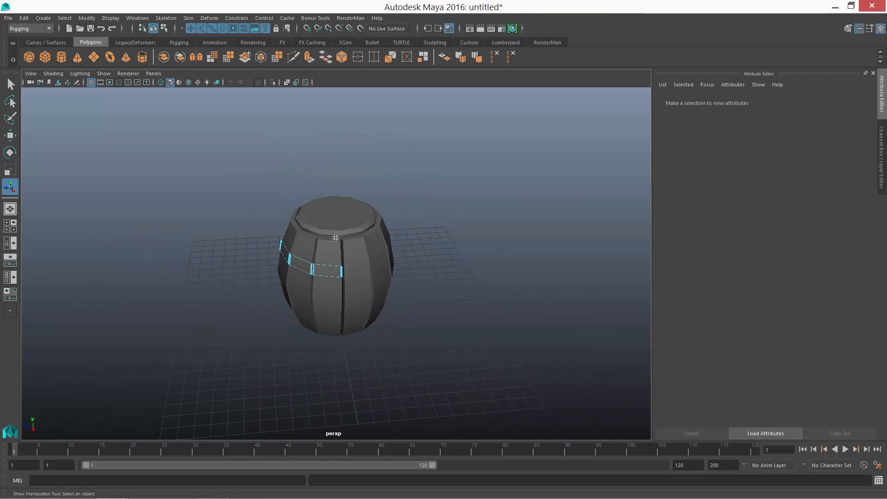
alt+drag(335, 237, 496, 242)
click(301, 267)
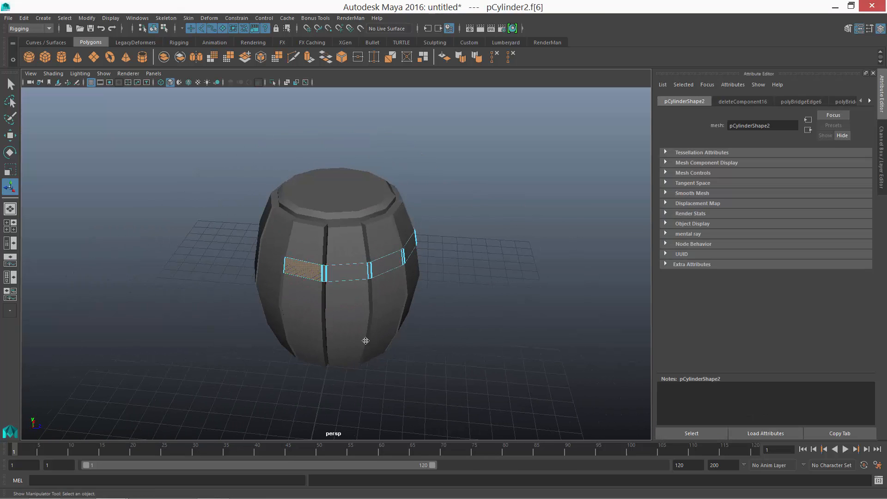
key(Delete)
Step: Mirror the remaining half of the band in the -Z direction with border vertices merged
right_drag(337, 271, 450, 172)
click(324, 272)
click(195, 57)
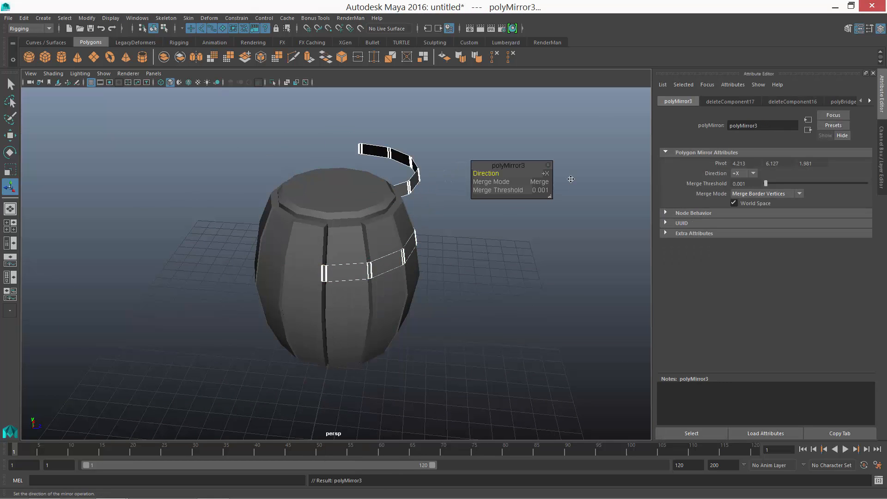
click(545, 171)
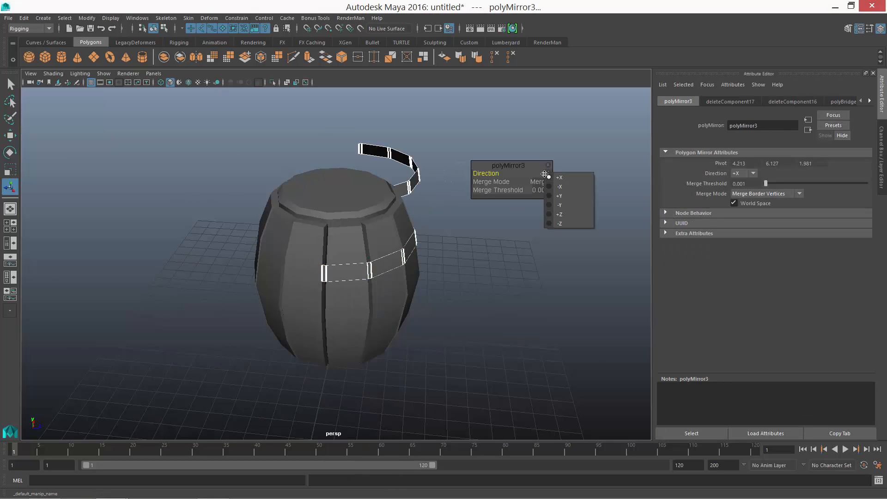
click(566, 221)
click(545, 175)
click(564, 224)
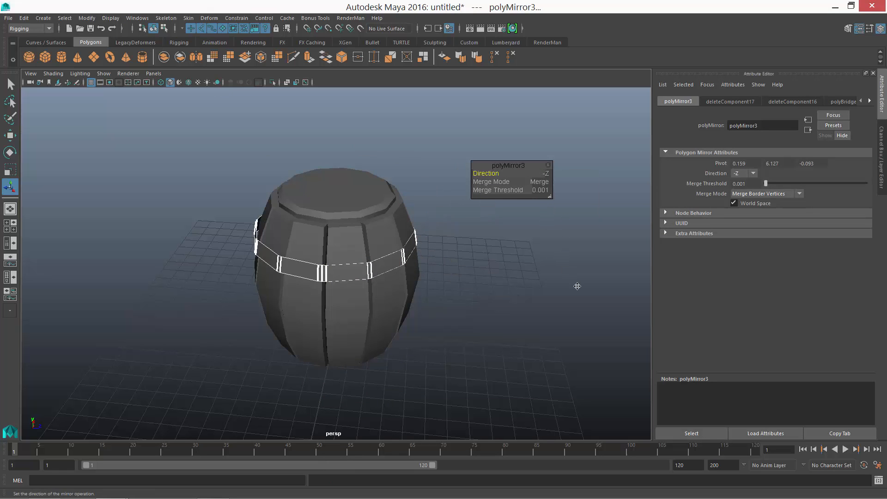
click(575, 284)
Step: Select the mirrored band and shift it slightly along Z to line it up with the barrel
alt+drag(488, 226, 497, 248)
click(341, 292)
scroll(311, 291, up, 2)
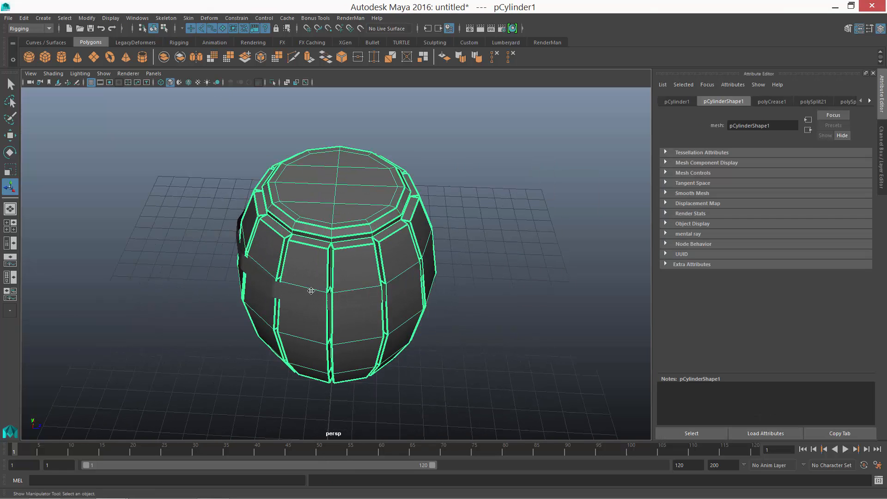
click(252, 272)
scroll(323, 276, up, 1)
key(w)
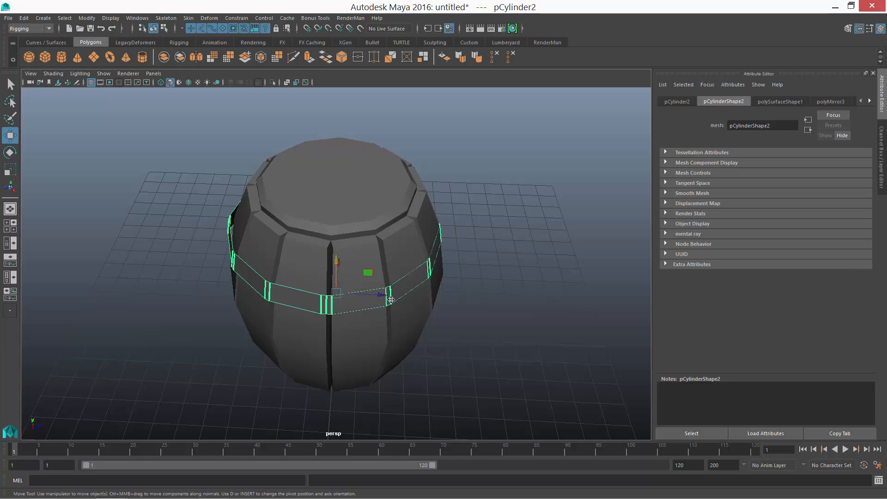
key(ctrl+z)
click(294, 297)
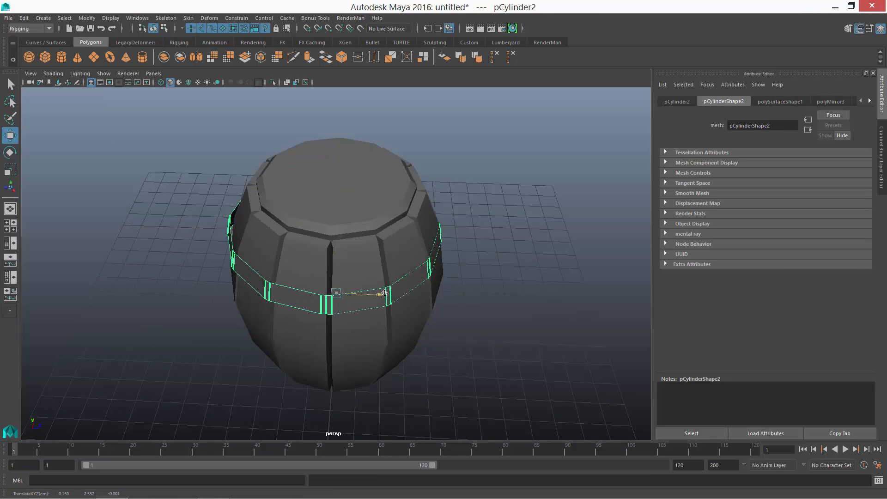
drag(387, 294, 489, 208)
Step: Delete the band's construction history and center its pivot
click(468, 42)
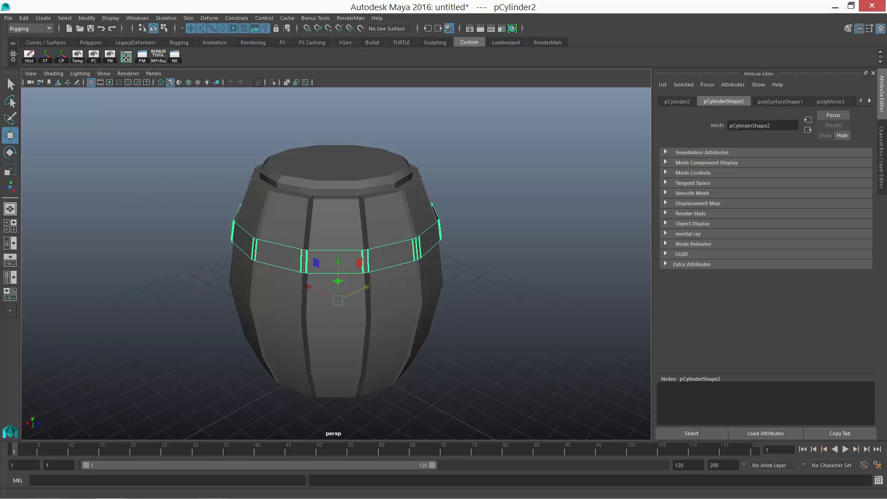
click(29, 56)
click(62, 58)
Step: Scale the band down uniformly to about 0.97 so that it sits slightly inside the staves
scroll(246, 164, up, 3)
alt+drag(318, 104, 329, 210)
key(r)
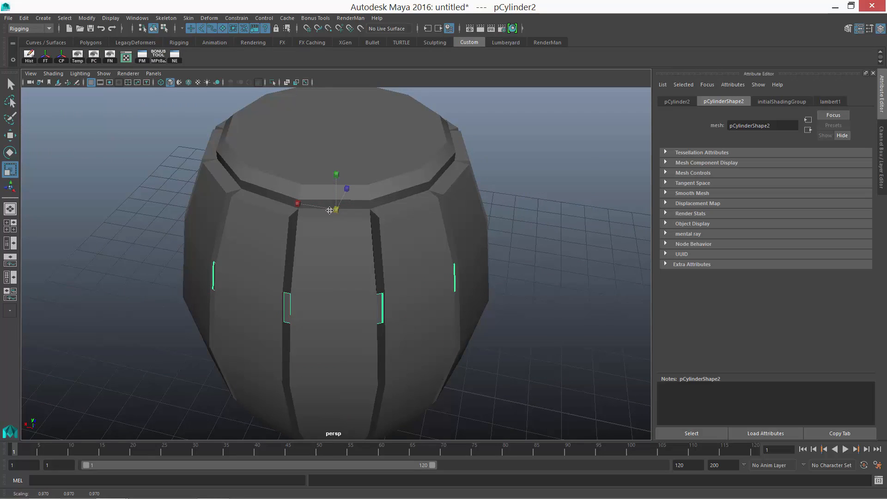
alt+drag(458, 243, 258, 203)
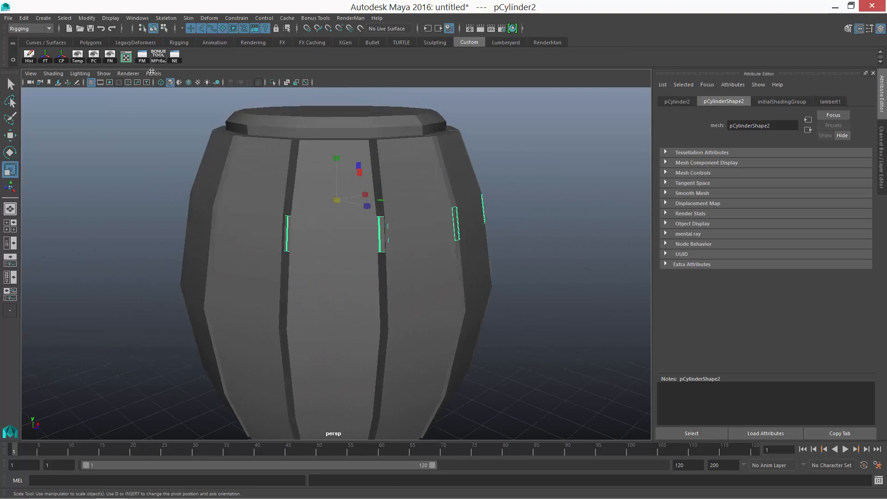
Step: Extrude the band's faces outward past the staves to give it thickness, and return to object mode
click(91, 42)
click(311, 58)
alt+drag(339, 188, 390, 245)
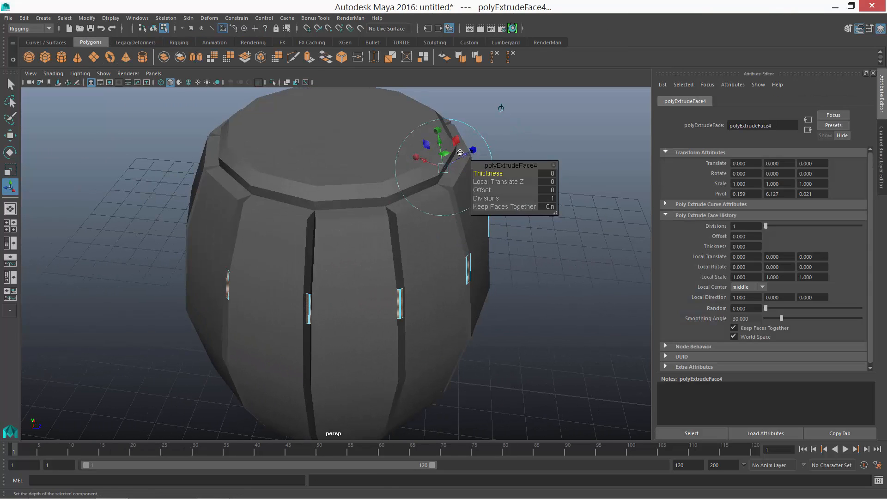
drag(462, 155, 473, 153)
alt+drag(436, 268, 340, 226)
right_drag(338, 207, 381, 175)
Step: Duplicate the thick band and move the copy down to the lower part of the barrel
scroll(365, 175, down, 3)
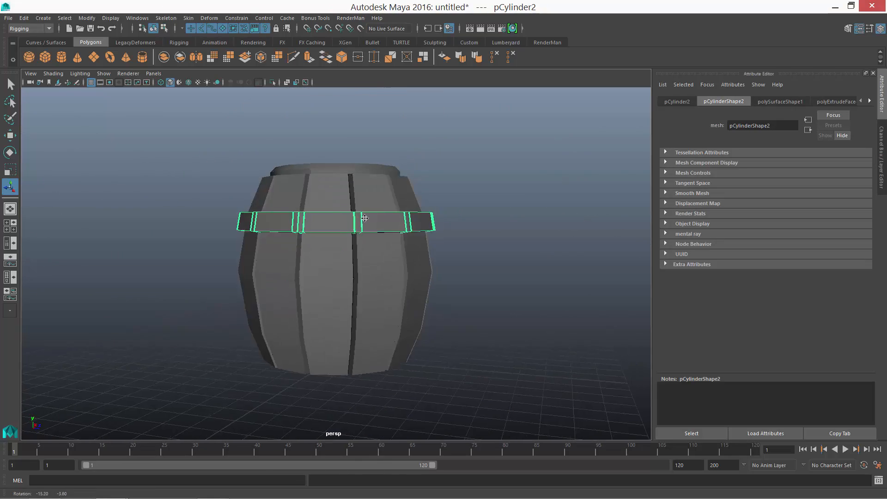
key(w)
drag(337, 177, 331, 229)
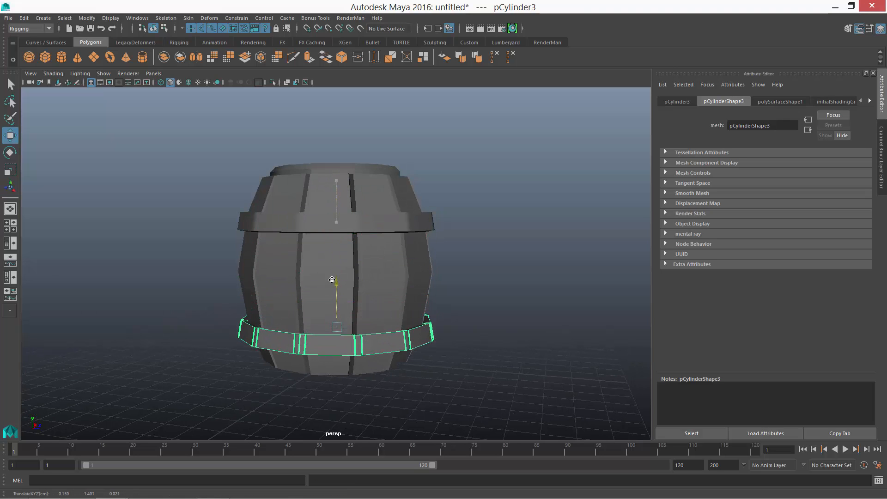
Step: Move the upper band's pivot to the barrel's mid-height in the wireframe front view, snapping it to the central edge line
alt+drag(337, 279, 348, 204)
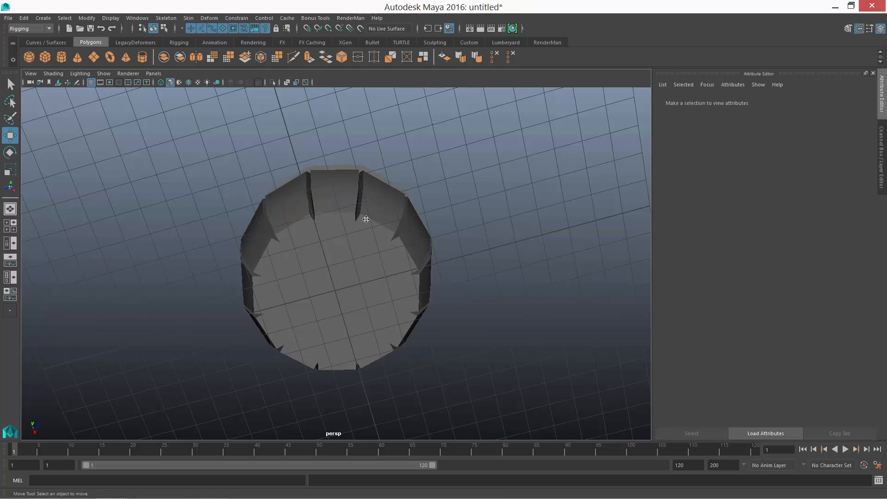
alt+drag(366, 219, 356, 177)
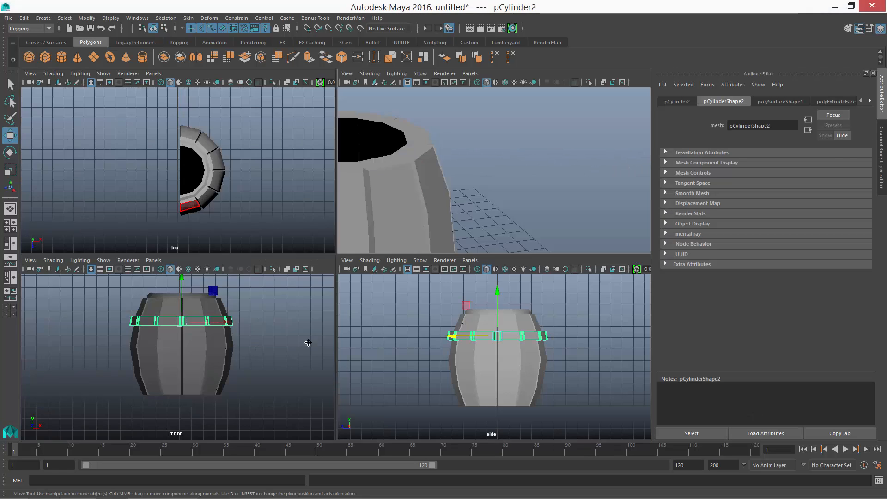
key(space)
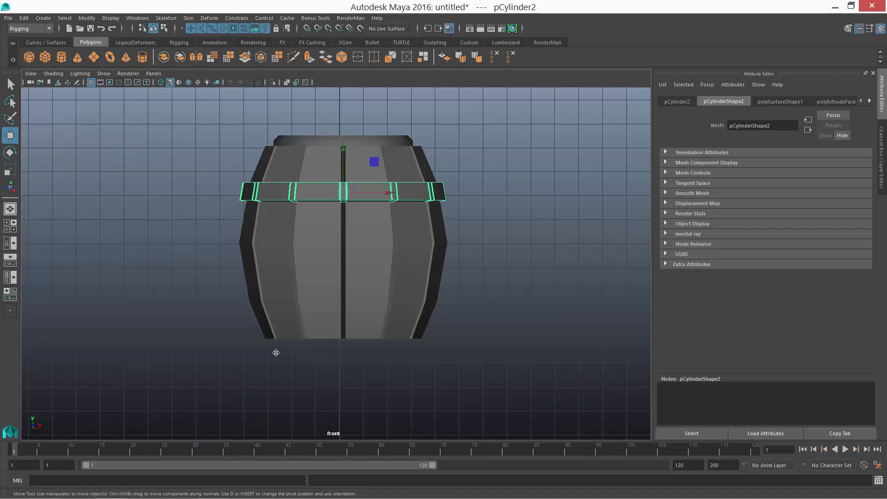
key(4)
scroll(276, 352, up, 2)
scroll(337, 257, up, 2)
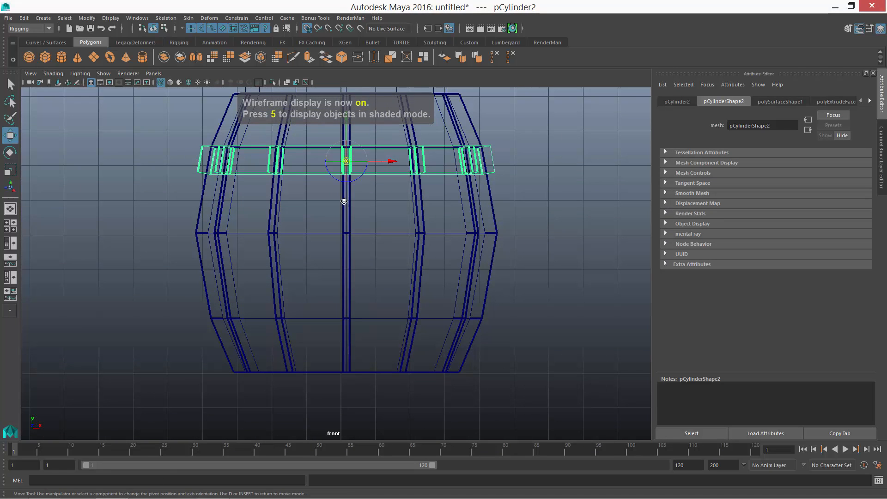
drag(347, 243, 347, 243)
scroll(340, 240, up, 5)
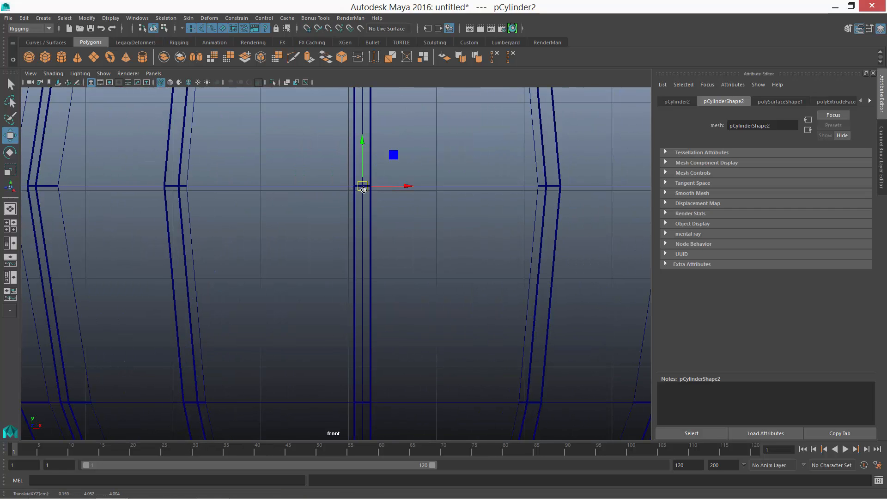
Step: Duplicate the upper band and mirror the copy to the lower part of the barrel with a negative Y scale
scroll(363, 189, down, 6)
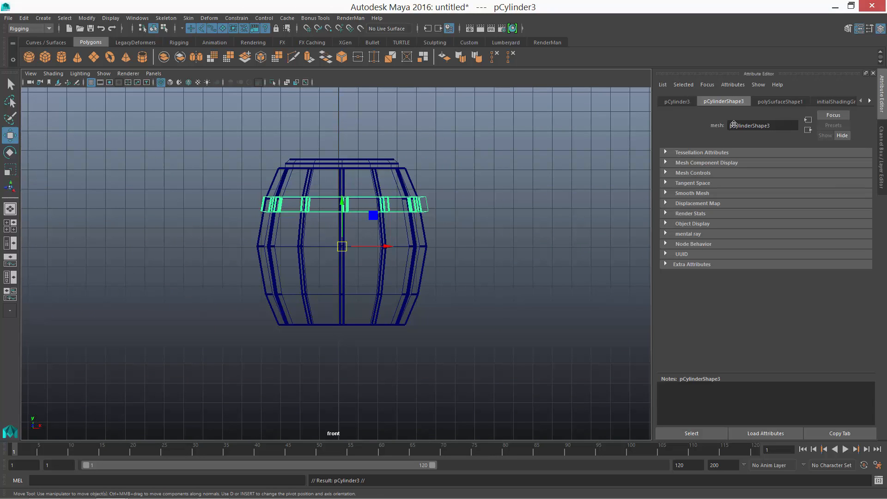
click(677, 101)
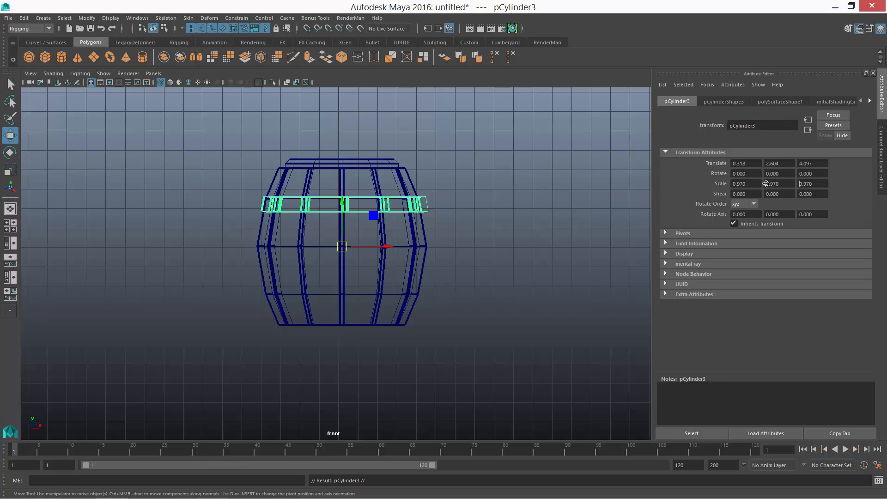
click(545, 205)
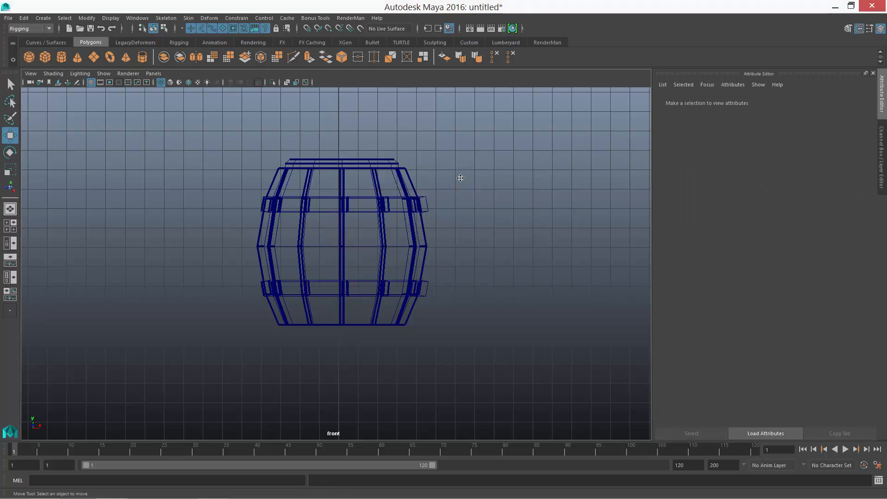
Step: Return to the perspective view and undo the mirrored duplicate of the band
key(space)
key(space)
alt+drag(466, 192, 458, 233)
key(ctrl+z)
key(ctrl+z)
key(ctrl+z)
key(ctrl+z)
key(ctrl+z)
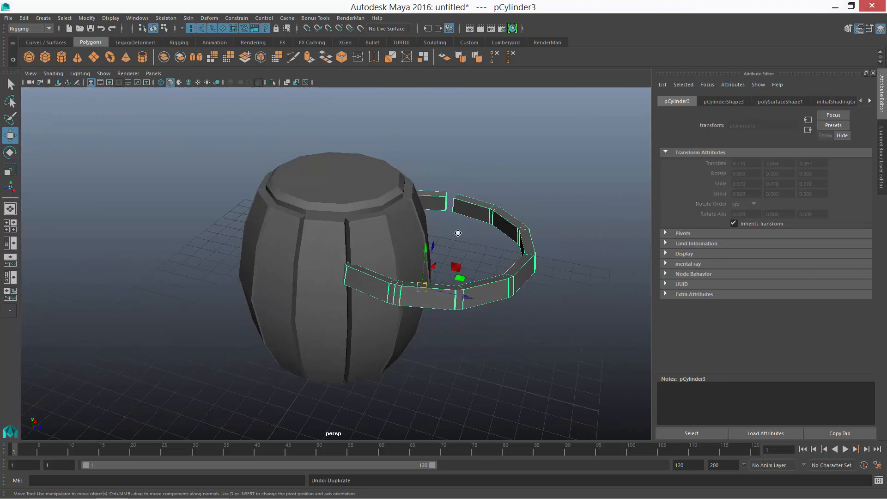
Step: Delete the two end faces that border the gap in the upper band
alt+drag(383, 236, 332, 204)
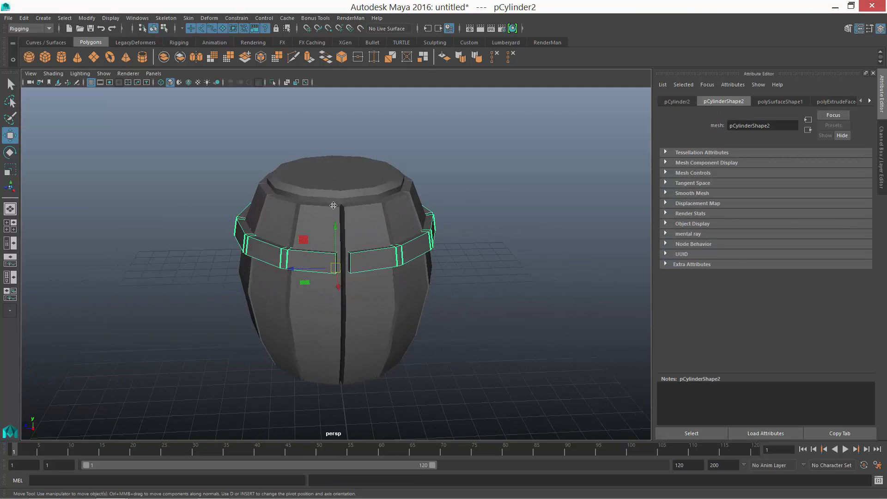
alt+right_drag(332, 204, 390, 278)
click(378, 258)
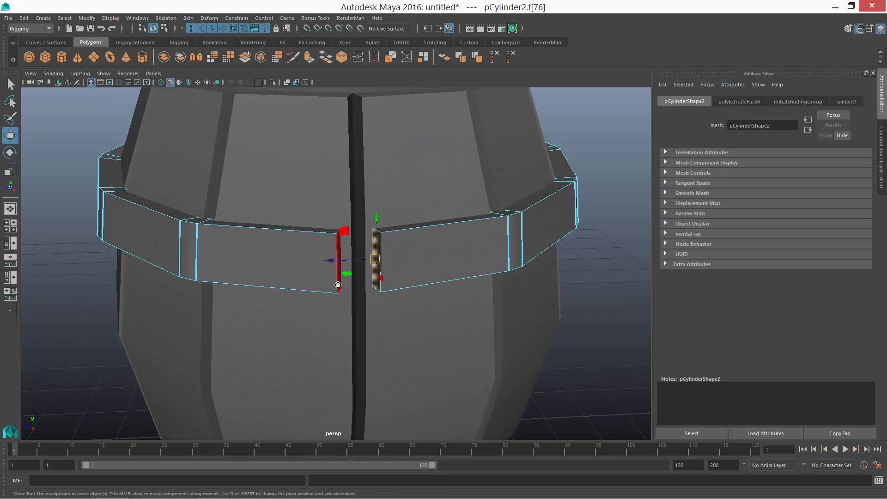
key(Delete)
Step: Bridge the facing edge pairs across the band's gap on its outer, upper and lower sides with zero divisions
right_drag(418, 222, 421, 194)
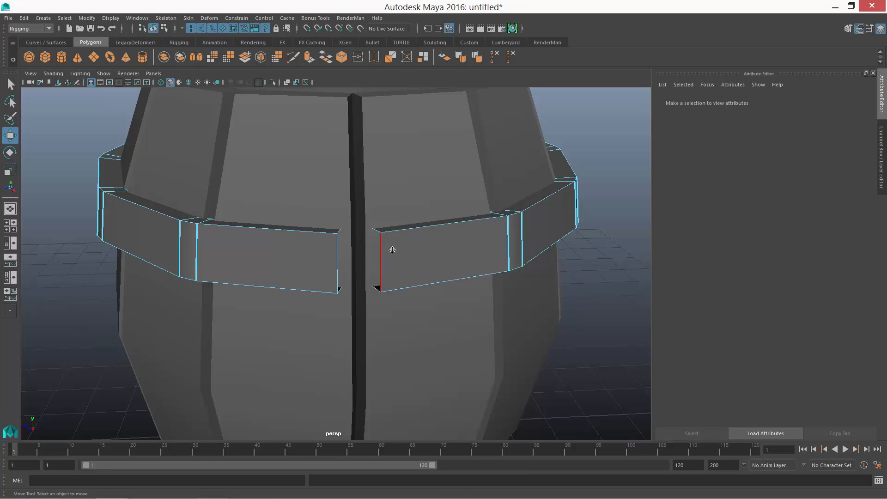
click(385, 251)
click(326, 57)
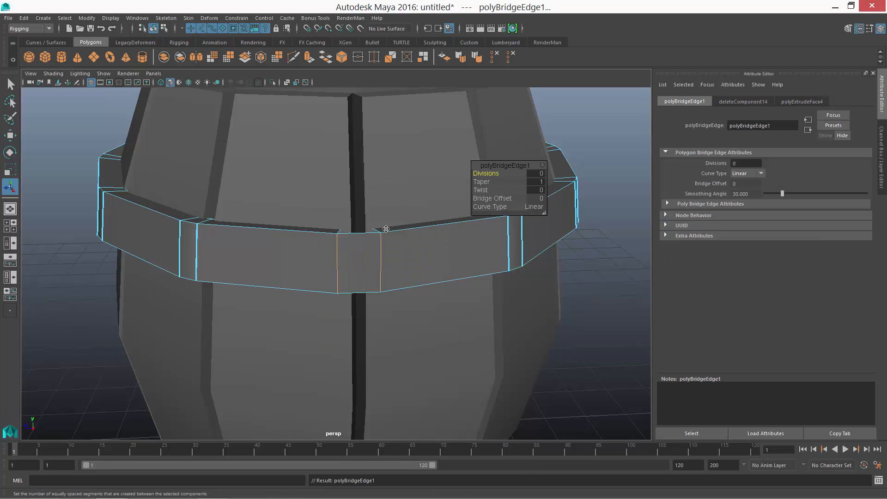
click(344, 232)
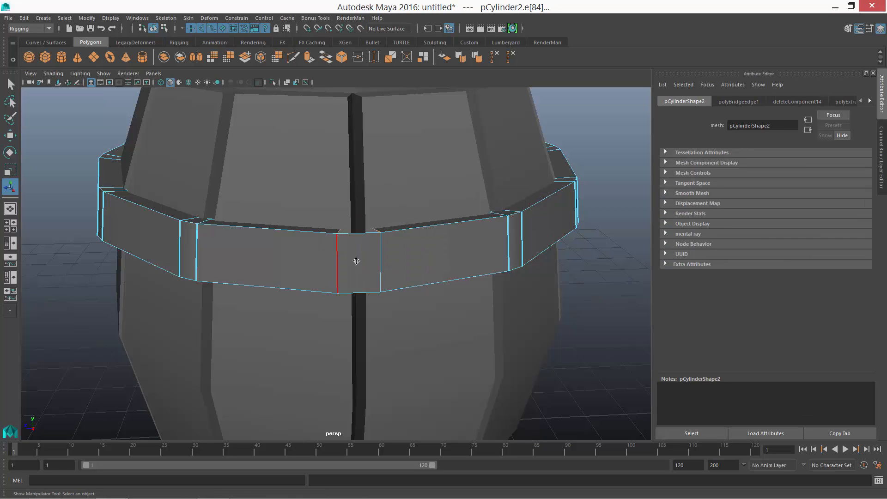
key(g)
key(super)
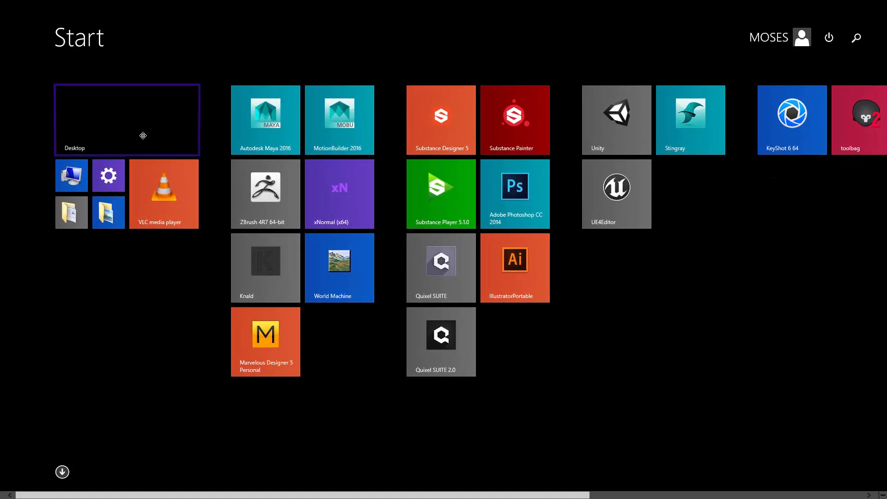
click(143, 135)
alt+drag(465, 234, 327, 253)
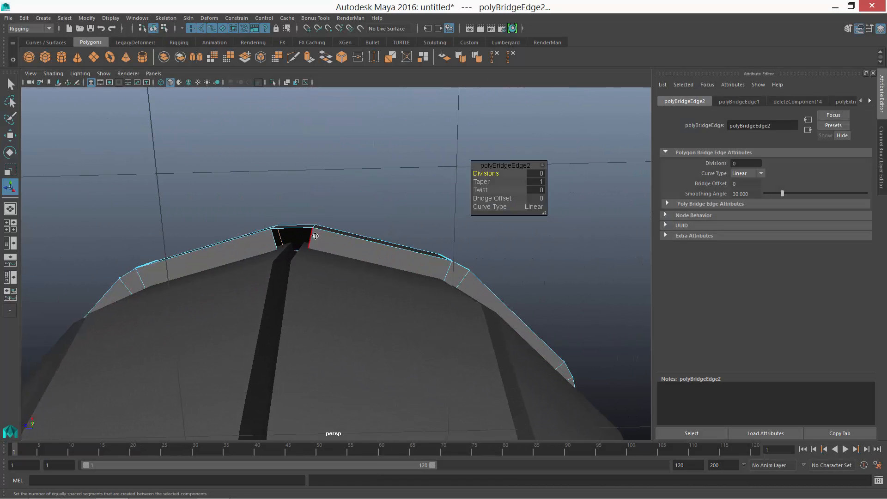
click(259, 244)
key(g)
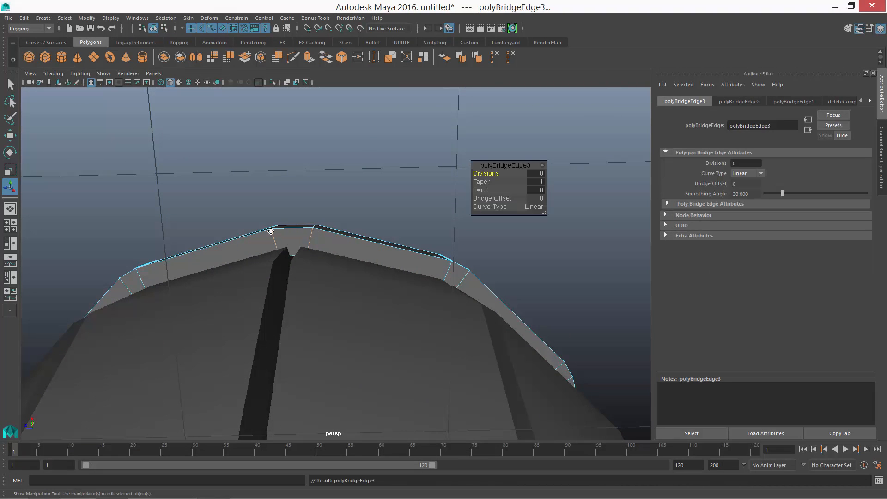
Step: Return to object mode and isolate the closed band in the viewport
alt+drag(265, 246, 309, 319)
right_drag(307, 223, 372, 155)
click(371, 157)
click(346, 229)
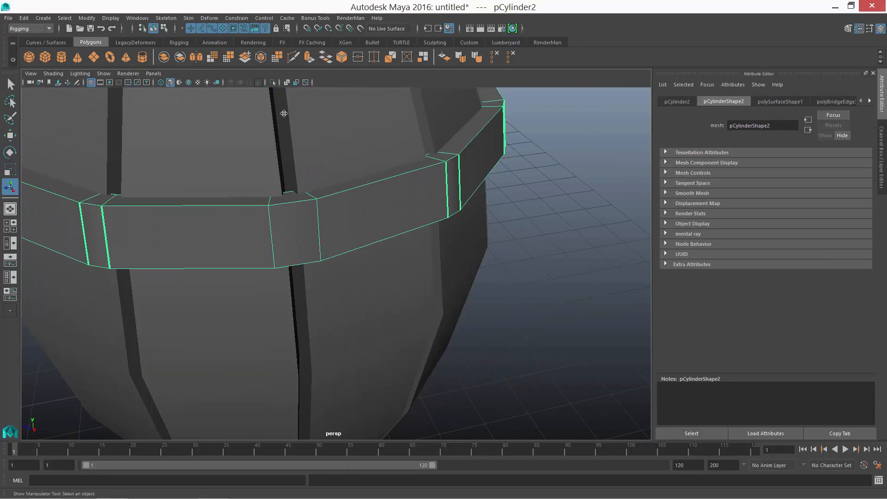
click(273, 82)
Step: Delete the loop of hidden faces on the band's inner side and return to object mode
alt+drag(375, 214, 411, 238)
right_drag(328, 191, 327, 217)
alt+drag(319, 224, 364, 216)
click(312, 203)
shift+double_click(262, 176)
key(Delete)
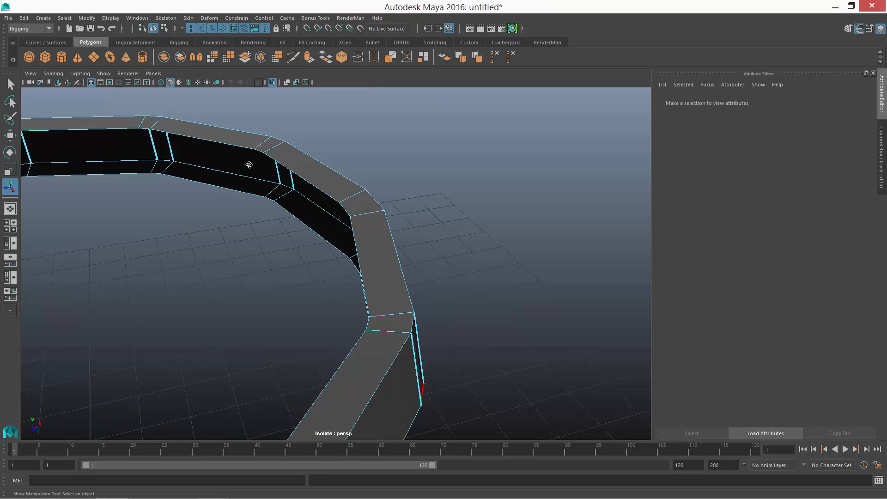
right_drag(283, 129, 328, 116)
Step: Duplicate the cleaned band and mirror the copy downward by setting its Y scale to -0.970
scroll(357, 197, down, 5)
alt+drag(333, 252, 400, 248)
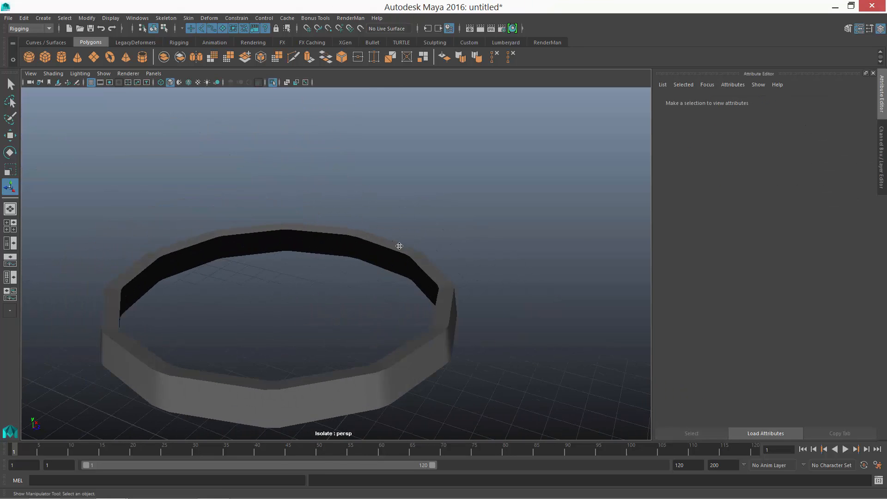
click(400, 247)
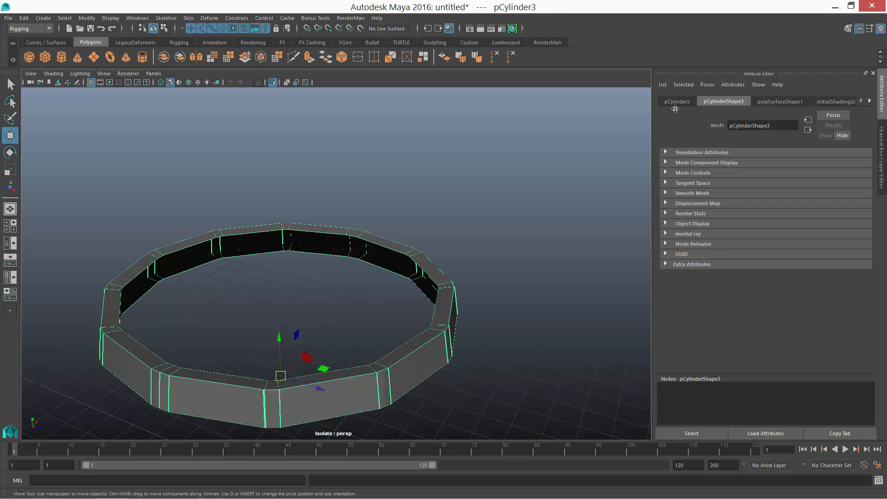
click(676, 102)
key(Return)
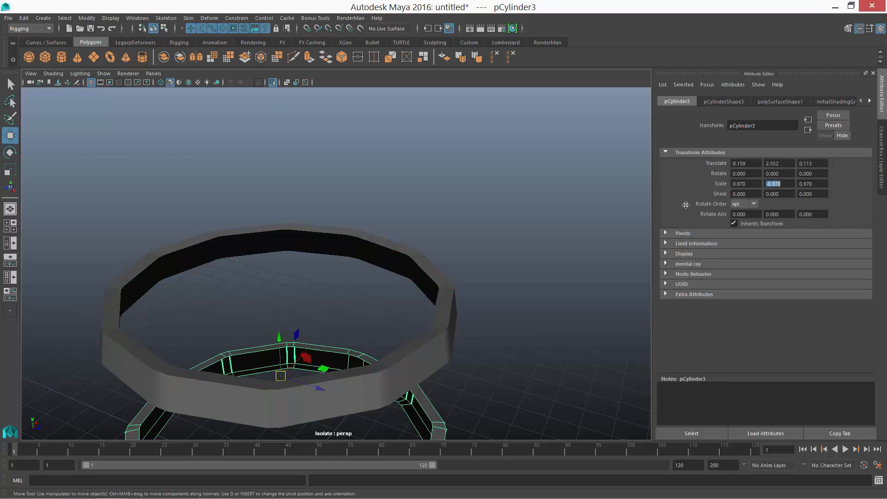
Step: Select both bands, bring up the custom tool set, and end the isolation to inspect the bands on the whole barrel
scroll(368, 259, down, 5)
shift+click(375, 252)
click(461, 42)
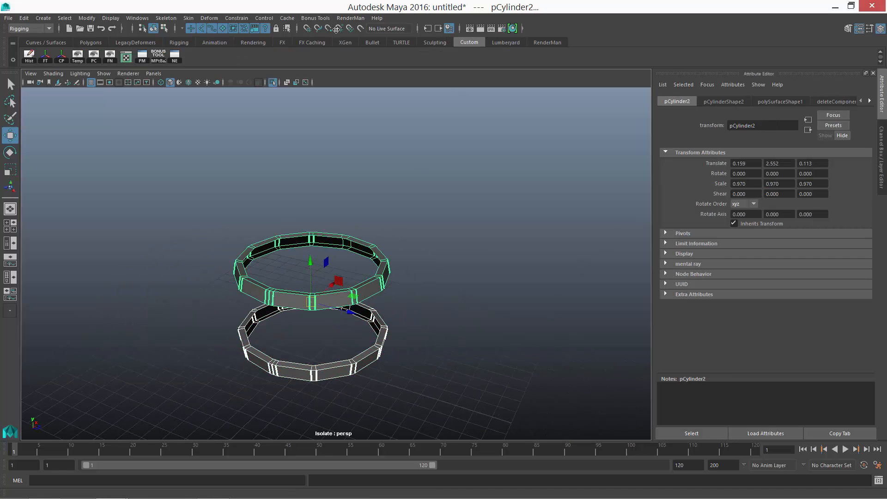
click(371, 225)
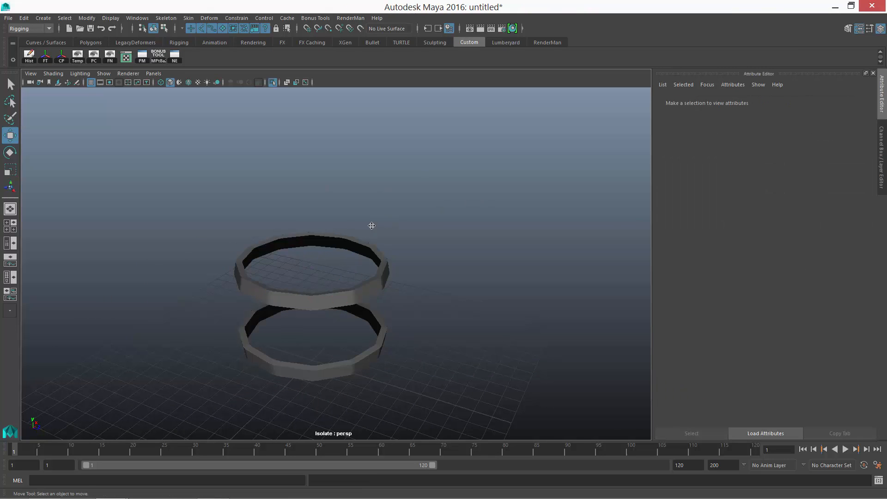
alt+drag(356, 183, 296, 196)
alt+right_drag(319, 240, 380, 357)
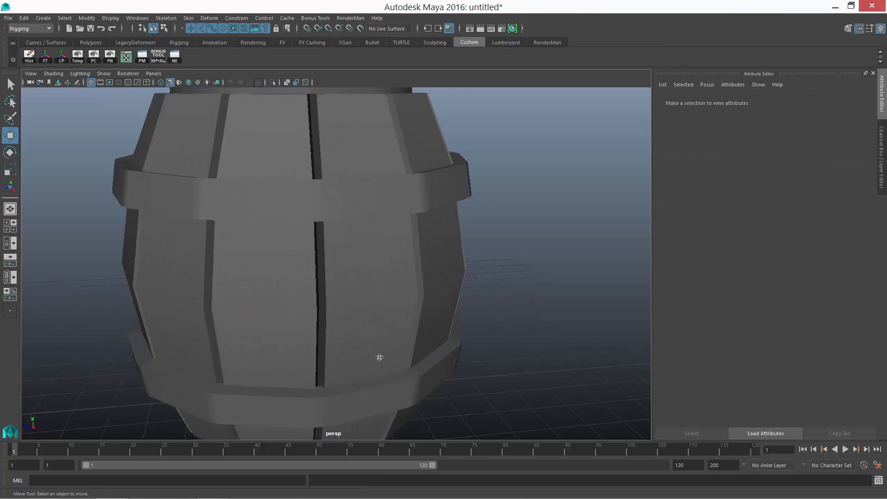
alt+drag(340, 223, 354, 170)
alt+right_drag(354, 171, 343, 198)
alt+drag(344, 198, 378, 240)
Step: Try smoothing the barrel body with 1 division and inspect its rounded staves and cap
click(377, 240)
click(383, 208)
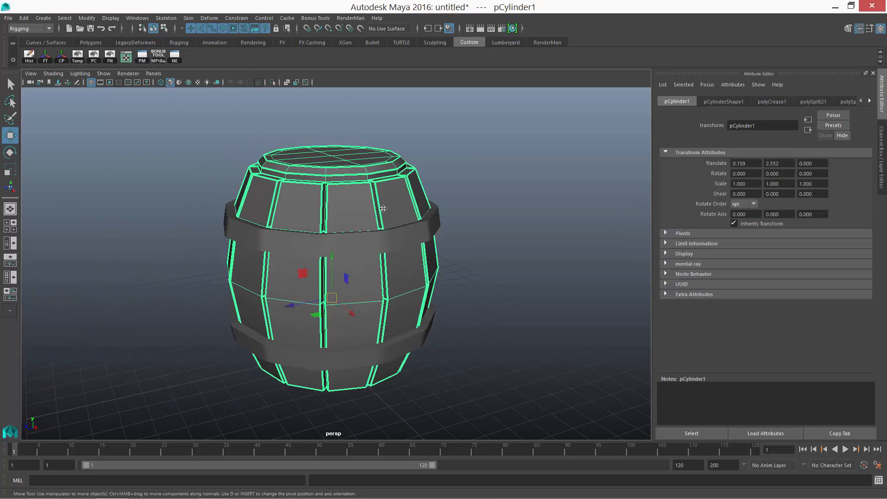
click(81, 43)
click(214, 59)
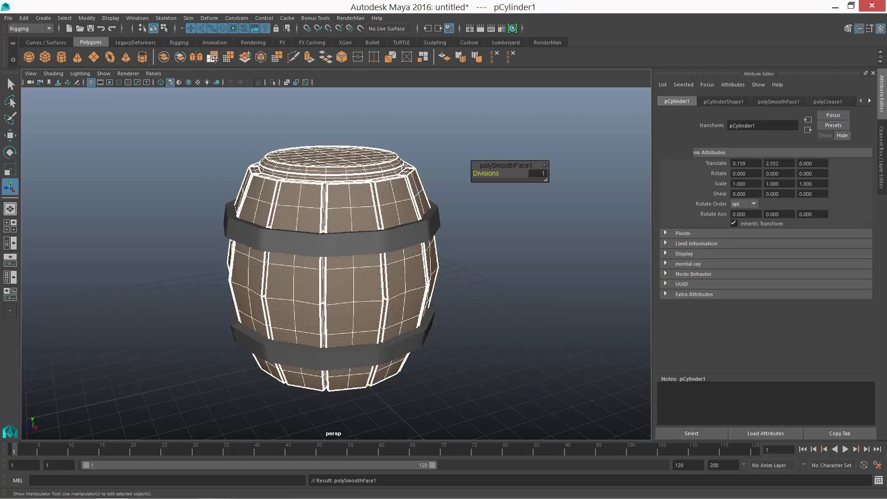
alt+drag(465, 224, 498, 236)
click(498, 236)
alt+drag(372, 213, 348, 212)
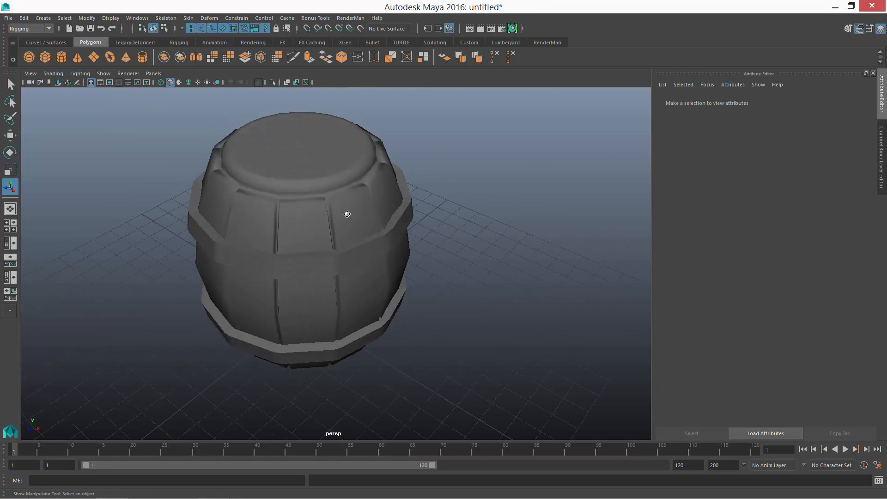
Step: Undo the smoothing of the barrel body
click(348, 212)
key(ctrl+z)
key(ctrl+z)
key(ctrl+z)
Step: Select the barrel body without the bands and open the UV Editor for it
click(429, 232)
click(347, 180)
alt+drag(354, 178, 311, 190)
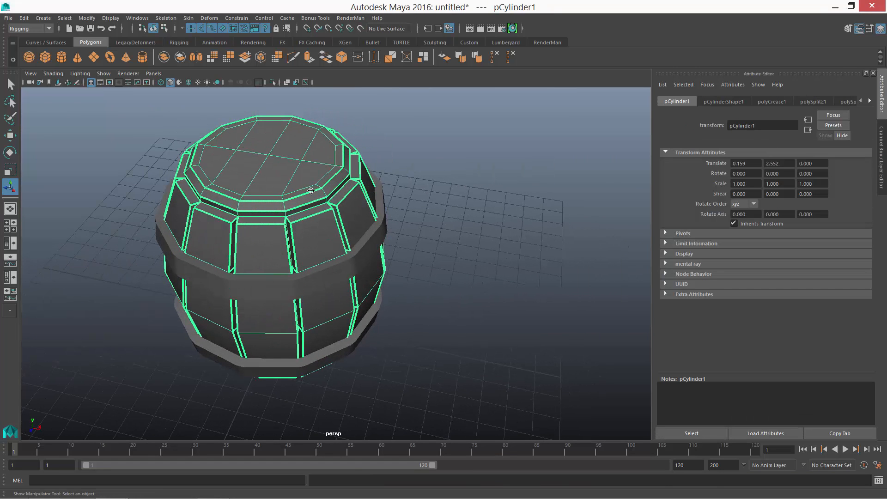
click(466, 41)
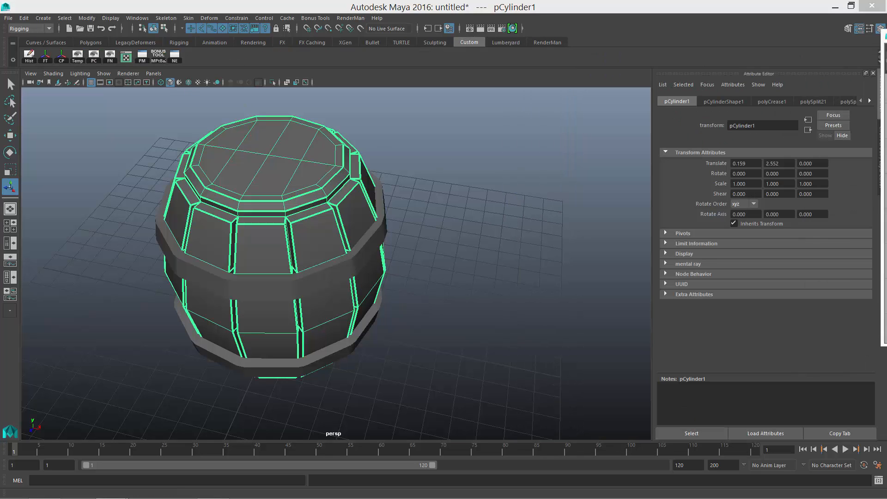
click(482, 191)
alt+drag(440, 190, 319, 164)
click(319, 164)
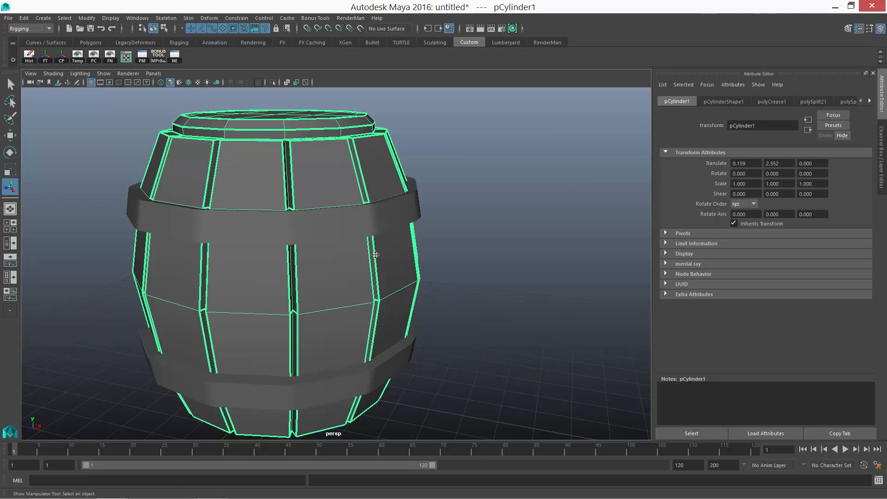
Step: Switch to the Modeling menu set and apply a planar UV projection from the Z axis, fitted to the bounding box
click(30, 28)
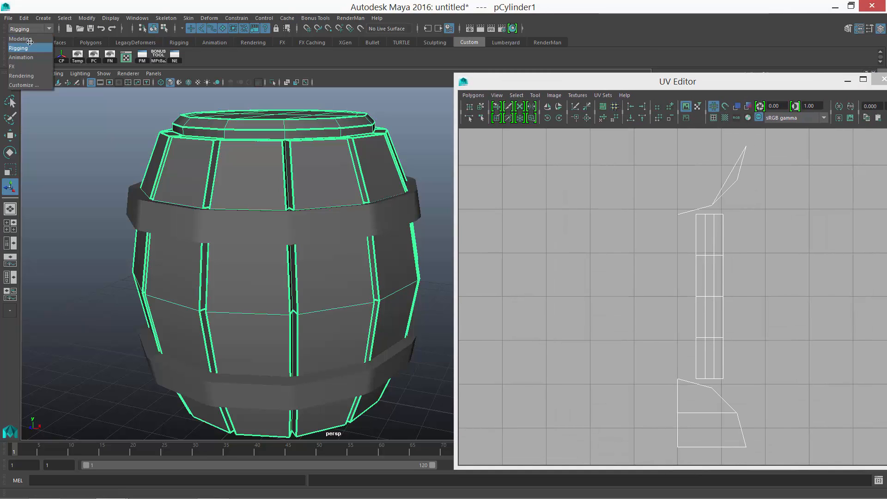
click(21, 34)
click(355, 18)
click(454, 117)
click(571, 278)
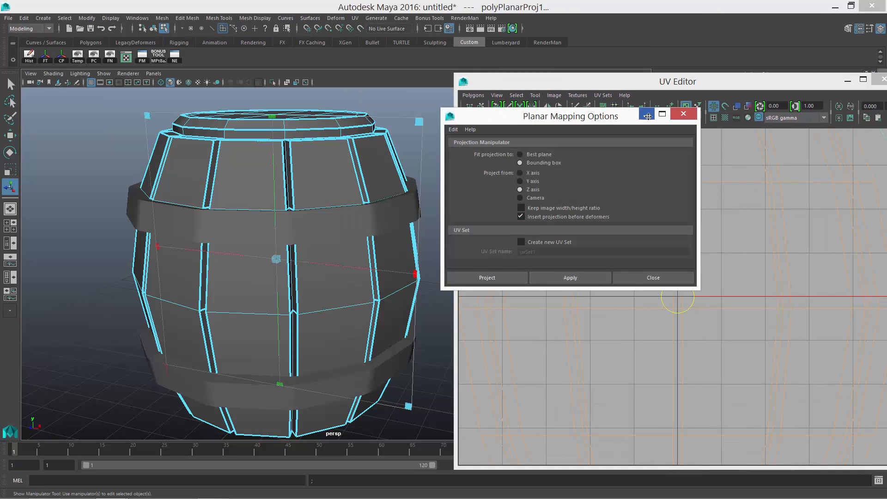
click(653, 278)
Step: Select the edge loops around the rims of the barrel body's two end caps as UV seams
right_drag(278, 198, 234, 199)
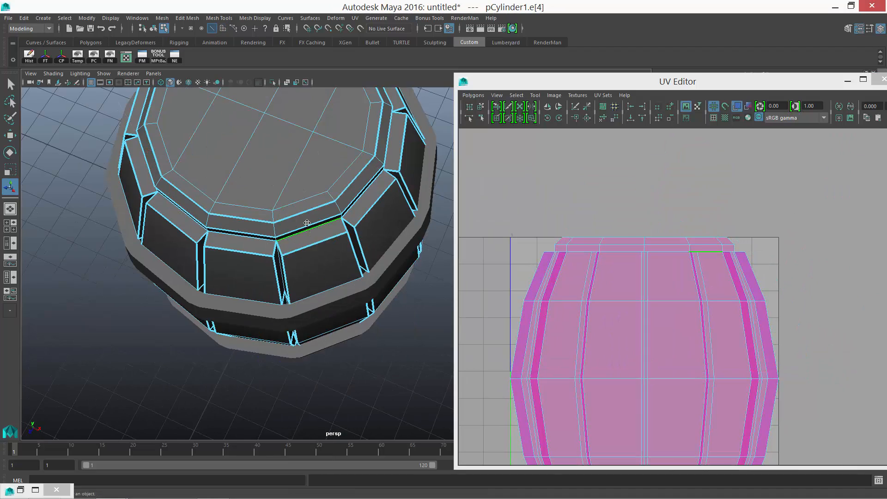
click(307, 143)
alt+drag(306, 143, 300, 170)
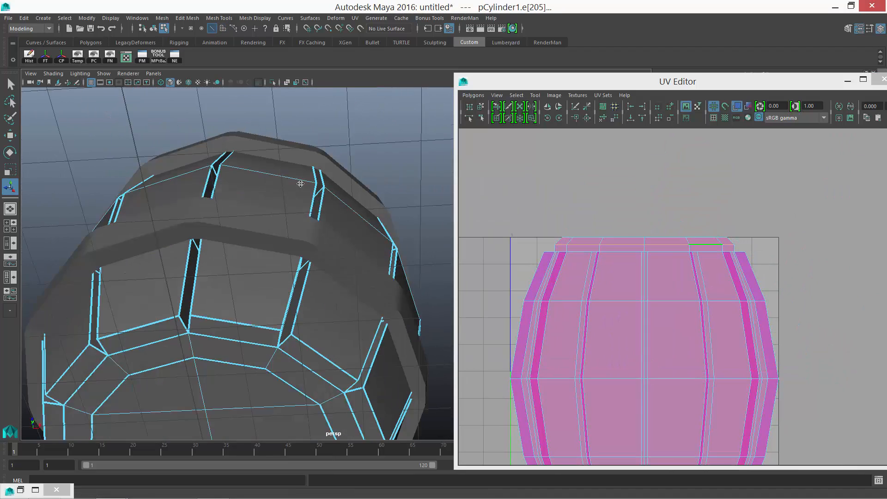
click(230, 314)
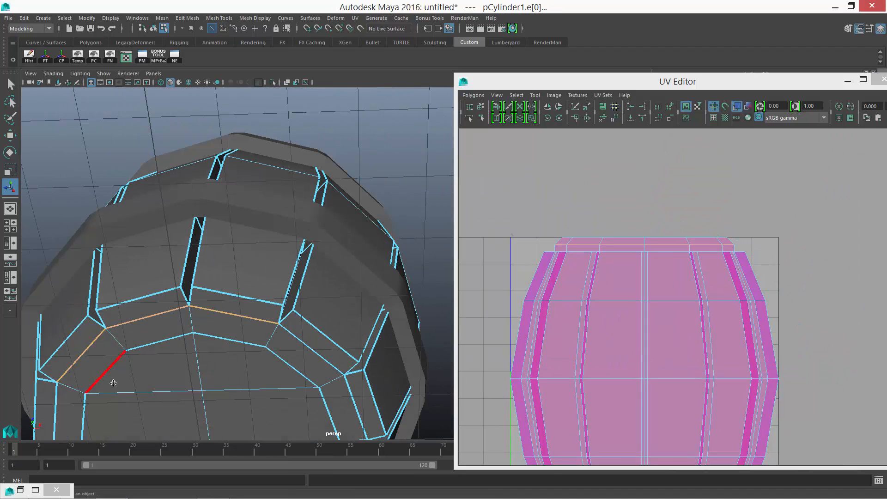
alt+drag(114, 383, 128, 265)
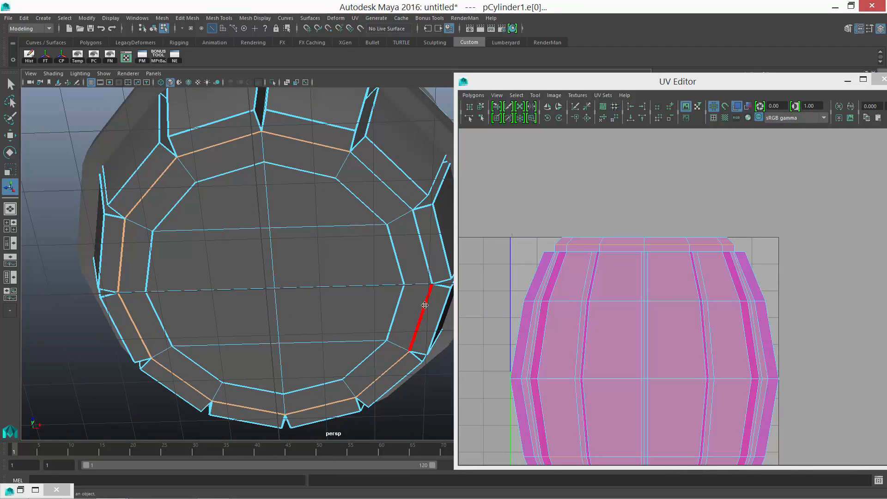
Step: Add the vertical edges along one stave groove to the selection and cut the UVs along the selected seams
alt+drag(327, 143, 294, 177)
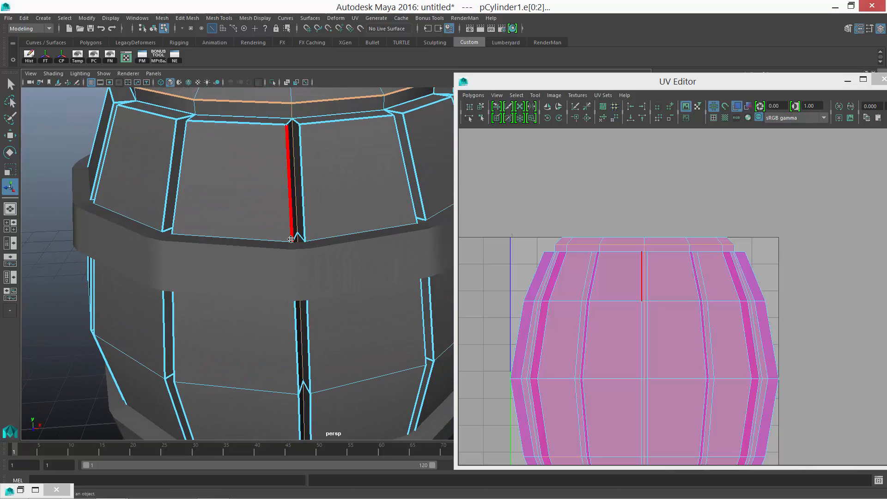
alt+drag(308, 327, 319, 312)
click(473, 97)
click(514, 369)
Step: Try to unfold all of the barrel body's UVs
scroll(562, 216, down, 5)
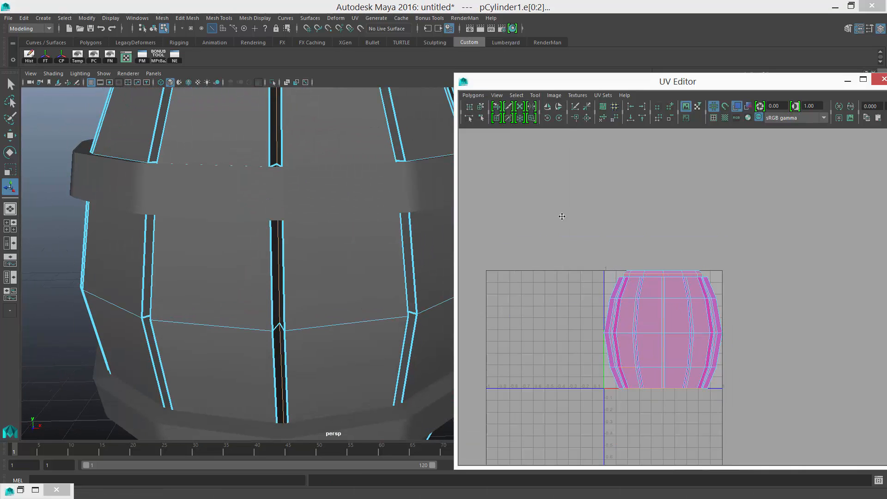
click(603, 120)
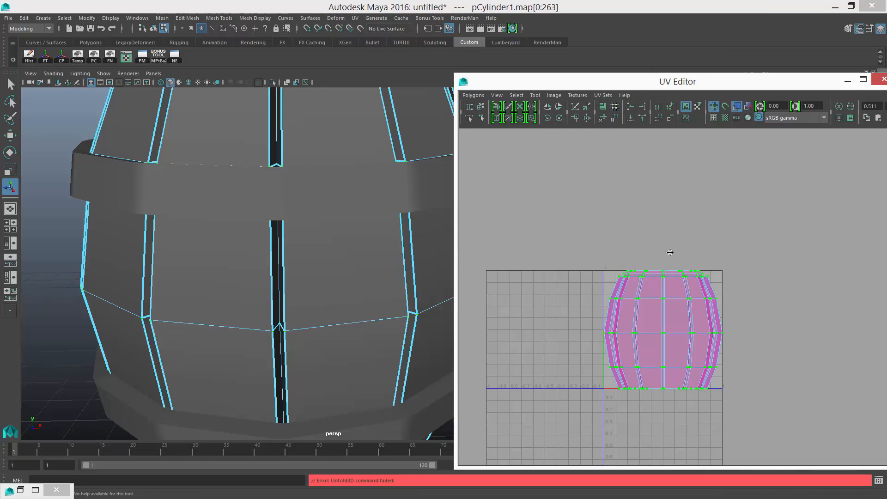
key(q)
Step: Save the scene to the Desktop as a Maya Binary file named barrel
key(ctrl+s)
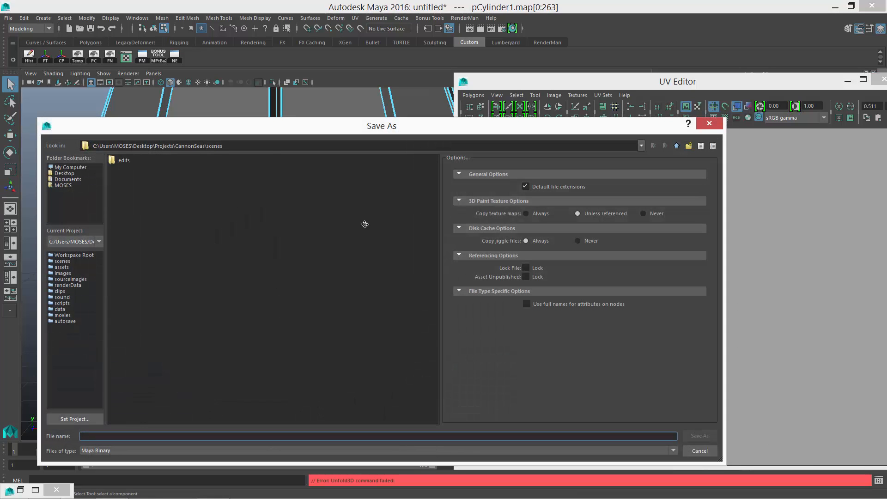
click(65, 174)
click(227, 436)
text(bar)
key(Return)
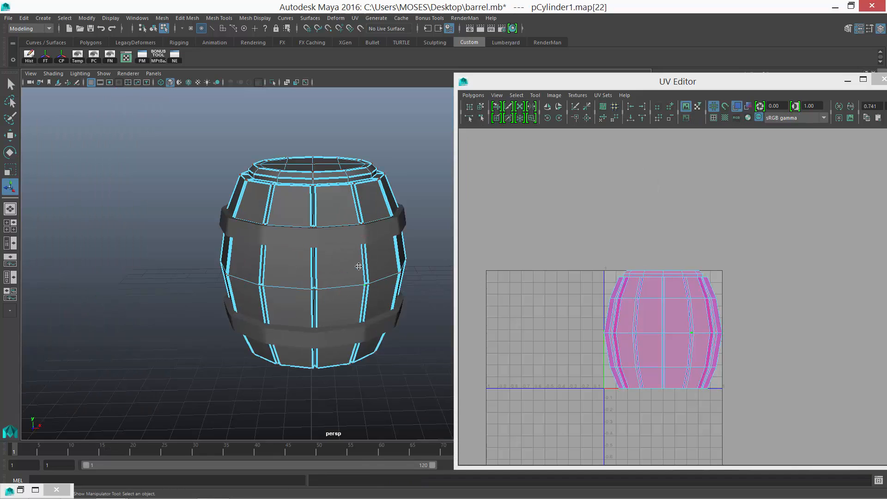
Step: Reselect the barrel body and turn on shaded shell display for its UVs
scroll(358, 265, up, 2)
key(w)
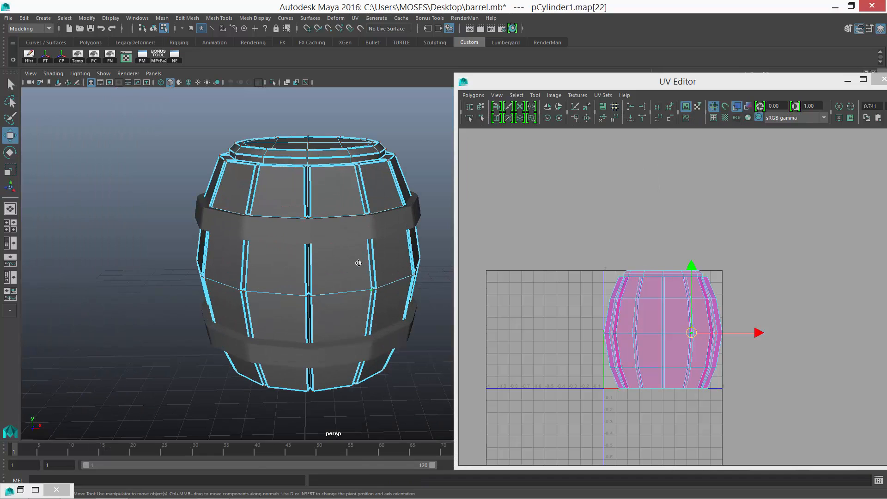
click(635, 251)
click(376, 165)
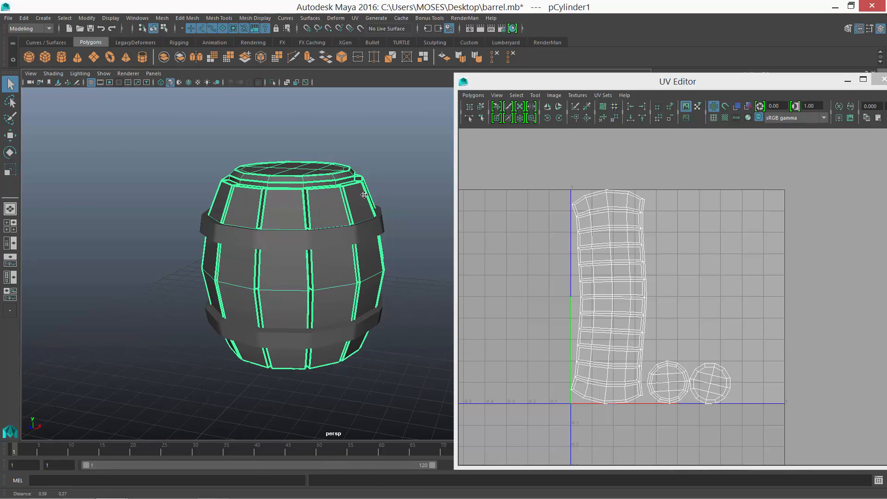
click(737, 106)
Step: Rotate the body's stave shell clockwise by 45 degrees twice and centre it above the end-cap shells
scroll(685, 243, up, 3)
alt+middle_drag(685, 244, 682, 234)
right_drag(682, 234, 721, 234)
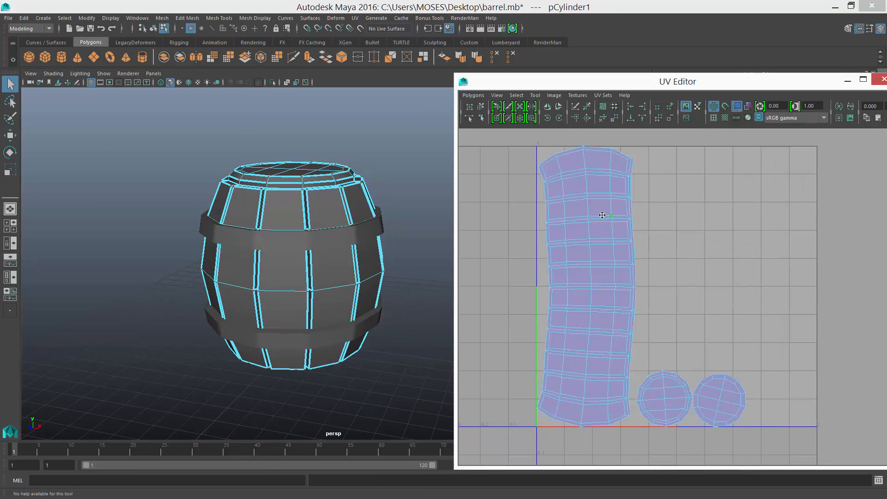
click(559, 118)
click(559, 118)
key(w)
drag(586, 286, 665, 274)
click(653, 382)
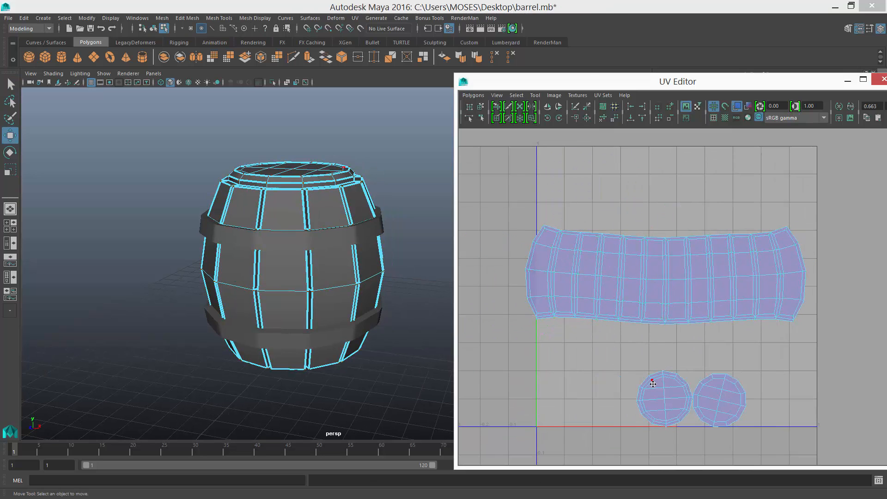
Step: Try to move and sew the two end-cap shells onto the long edges of the stave shell
right_drag(612, 350, 632, 327)
click(658, 239)
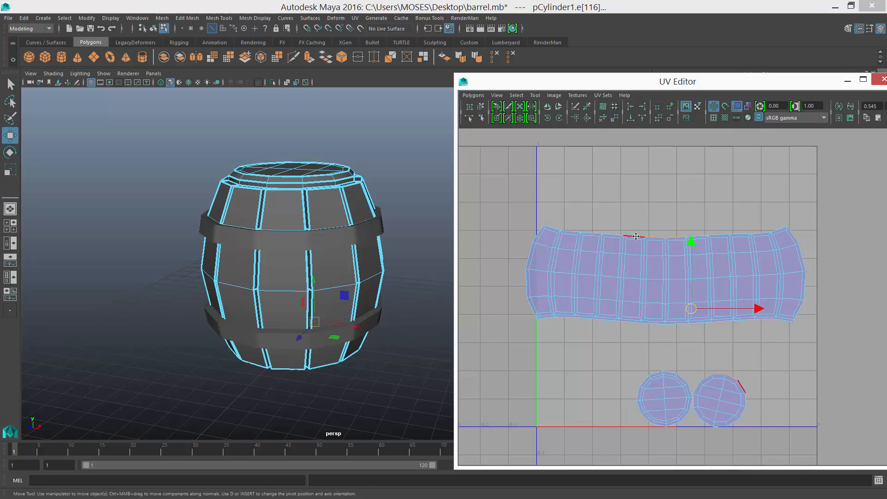
click(578, 119)
click(642, 323)
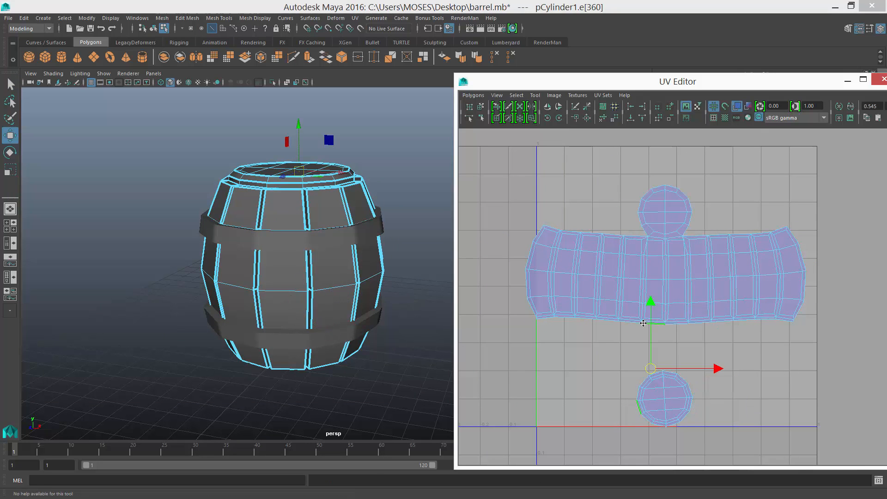
click(587, 119)
Step: Undo the sewing of the end-cap shells
key(ctrl+z)
key(ctrl+z)
key(ctrl+z)
key(ctrl+z)
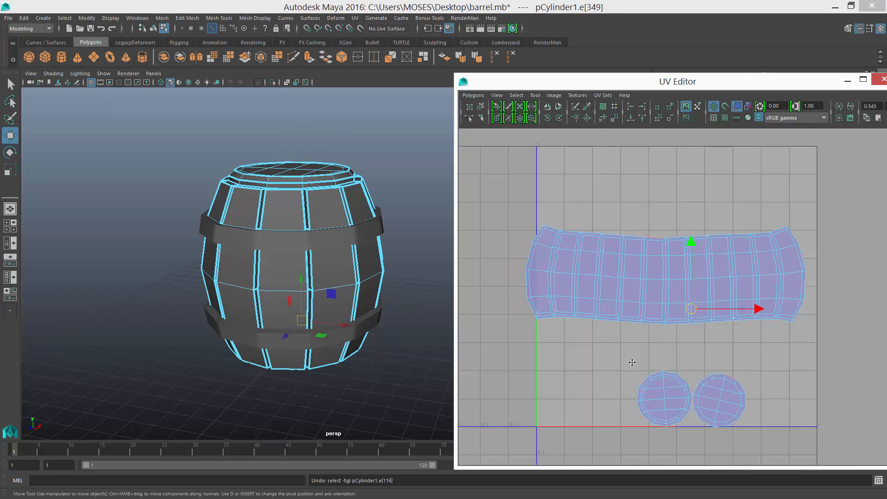
Step: Enlarge the two end-cap shells together and place them below the stave shell, toward the UV tile's lower-left corner
right_drag(631, 362, 658, 362)
drag(621, 358, 762, 436)
key(r)
drag(693, 399, 722, 400)
key(w)
drag(690, 398, 627, 381)
Step: Shift the stave shell slightly to centre it across the width of the UV tile
drag(510, 207, 826, 330)
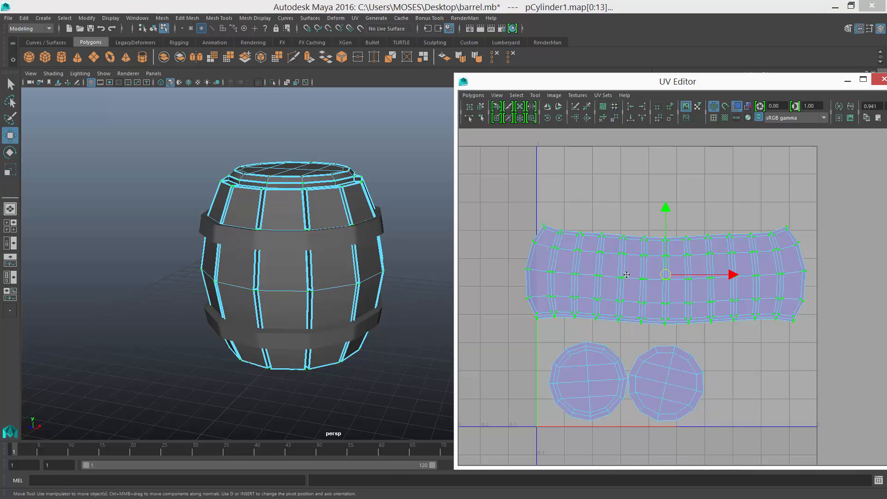
drag(667, 275, 677, 274)
key(r)
Step: Try rotating the stave shell by 45 degrees twice, and undo both rotations
click(560, 119)
click(559, 118)
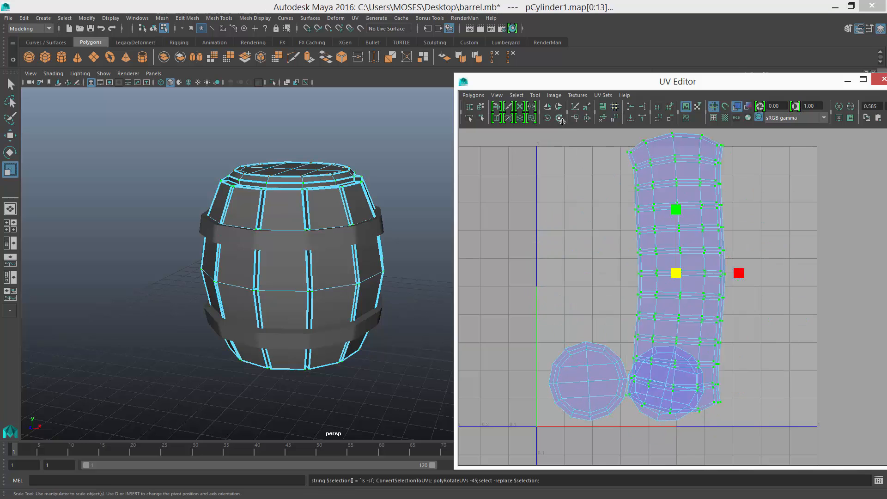
key(ctrl+z)
key(ctrl+z)
Step: Lower the stave shell toward the end caps and scale it down slightly to fit inside the UV tile
scroll(659, 269, up, 1)
key(w)
drag(676, 210, 675, 234)
key(r)
drag(678, 296, 676, 297)
Step: Scale down the two end-cap shells slightly and fit them directly beneath the stave shell
drag(728, 385, 501, 444)
right_drag(619, 391, 625, 392)
mouse_move(618, 394)
mouse_down()
mouse_move(604, 395)
mouse_move(608, 389)
mouse_up()
key(w)
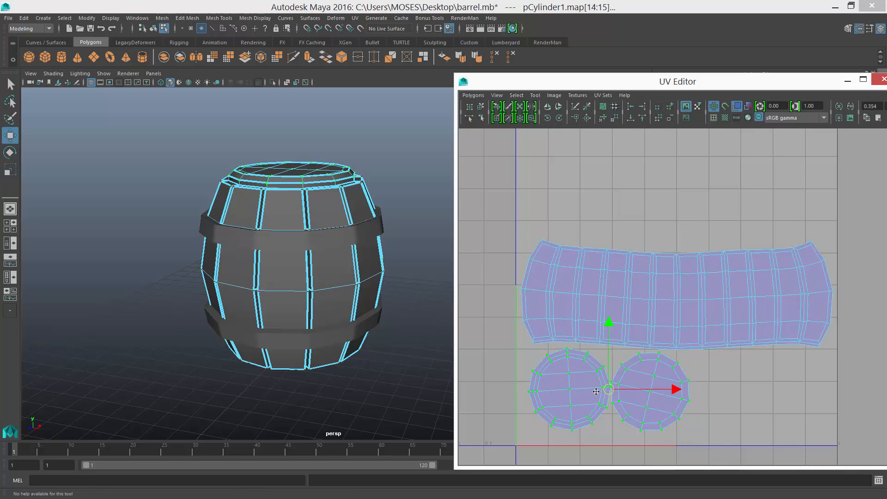
Step: Select both barrel bands and apply a planar UV projection to them
click(415, 258)
right_drag(337, 220, 372, 209)
click(372, 227)
click(374, 323)
shift+click(372, 227)
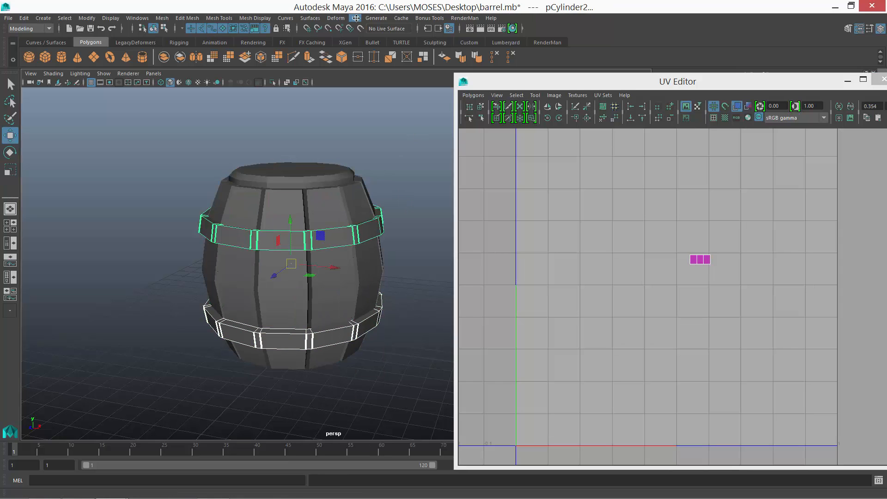
click(355, 18)
click(369, 117)
drag(804, 162, 800, 221)
click(739, 224)
Step: Cut both bands' UVs along one vertical edge each and unfold all their UVs into strips
scroll(644, 230, up, 3)
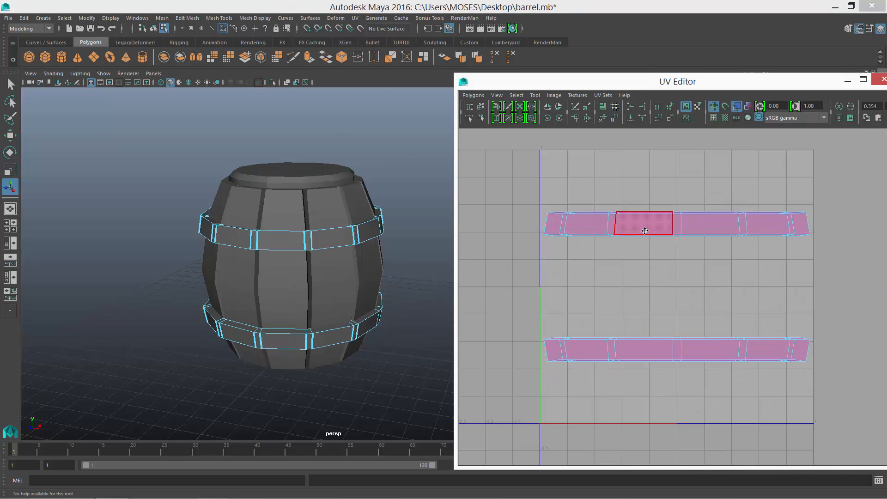
click(473, 95)
click(489, 300)
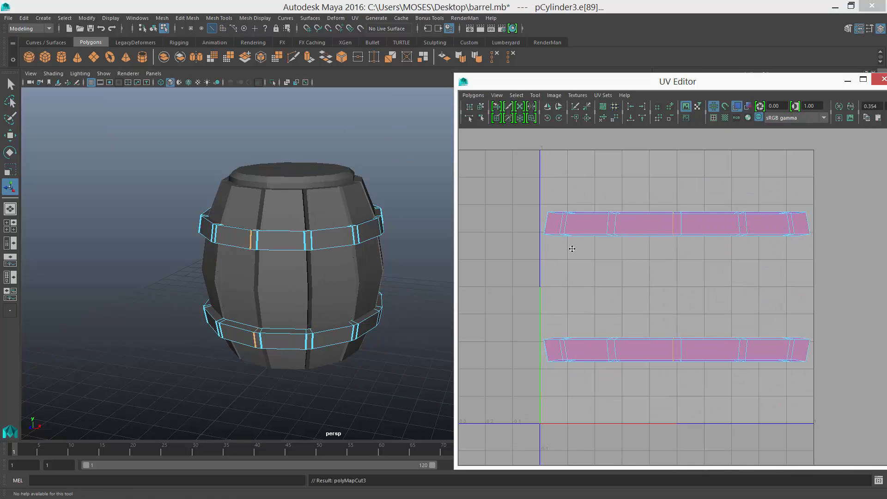
right_drag(540, 158, 570, 158)
drag(527, 200, 824, 430)
click(603, 117)
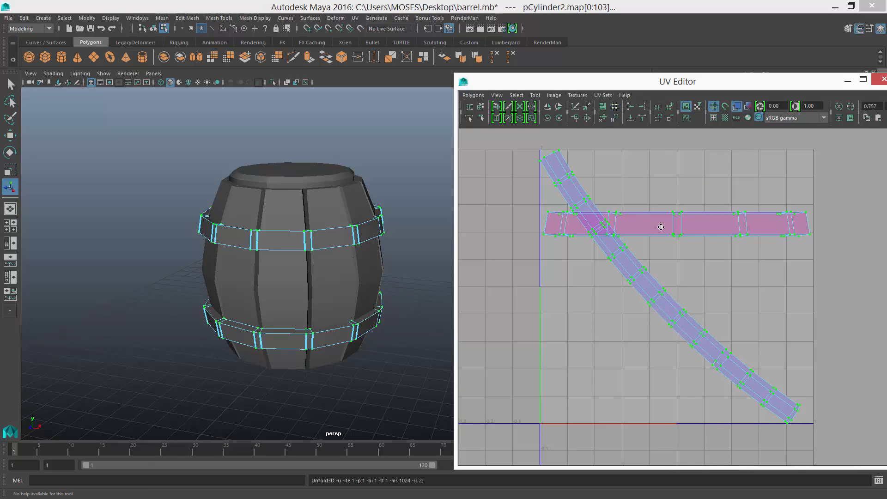
Step: Rotate the two band shells in 45-degree steps until they run horizontally, and stack them above the stave shell
click(547, 117)
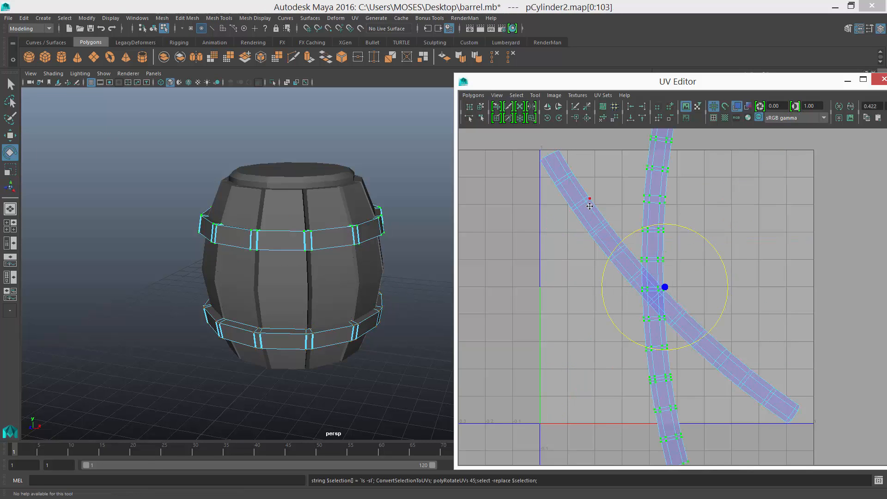
double_click(588, 203)
click(558, 118)
scroll(718, 282, down, 3)
drag(713, 291, 629, 290)
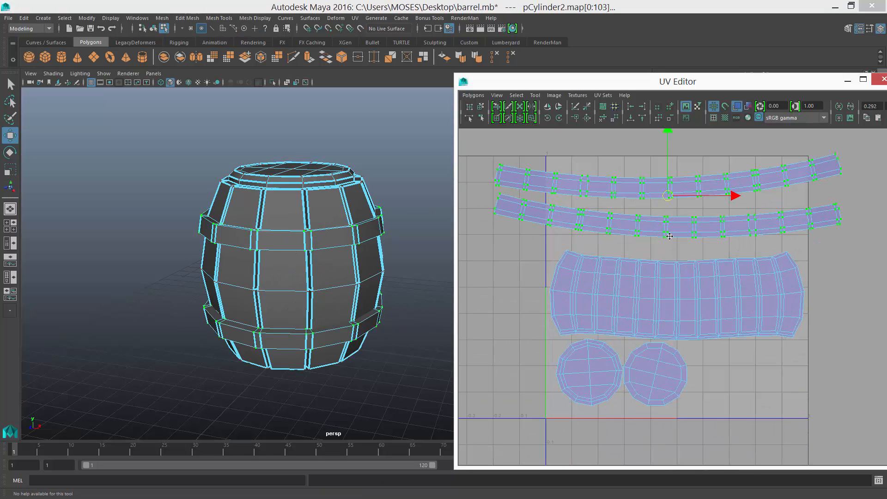
Step: Scale both band shells down to the width of the UV tile and move them just above the stave shell
key(r)
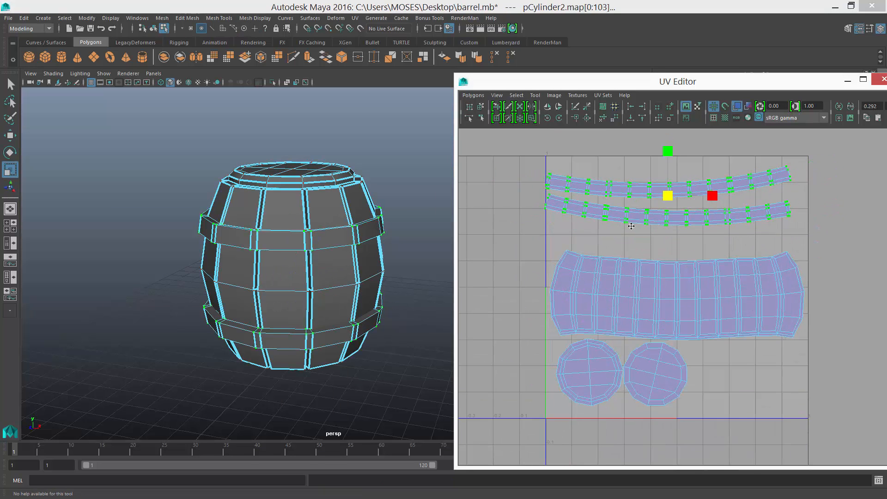
scroll(631, 223, up, 2)
key(w)
drag(628, 231, 637, 259)
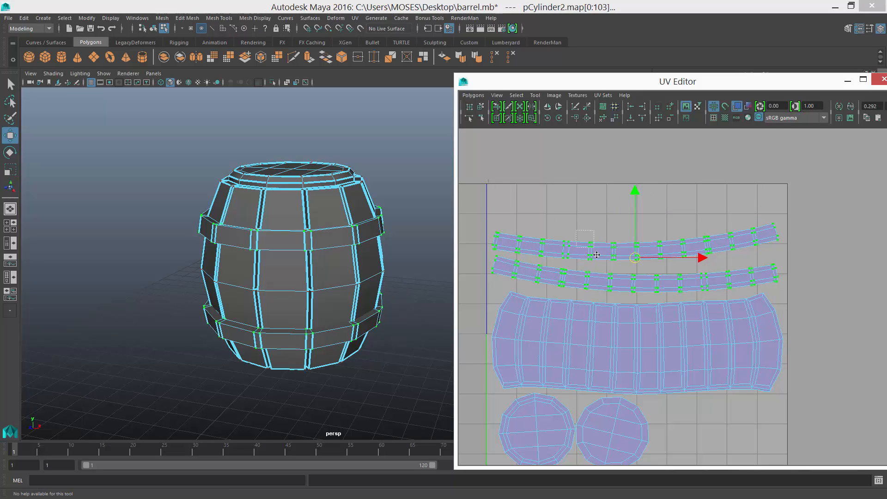
Step: Select the upper band shell and rotate it slightly to line it up with the lower one
click(596, 255)
ctrl+right_drag(596, 255, 632, 240)
key(e)
drag(685, 205, 687, 209)
Step: Return to object selection, select the upper band and show it in smooth mesh preview
right_drag(345, 222, 411, 165)
click(332, 246)
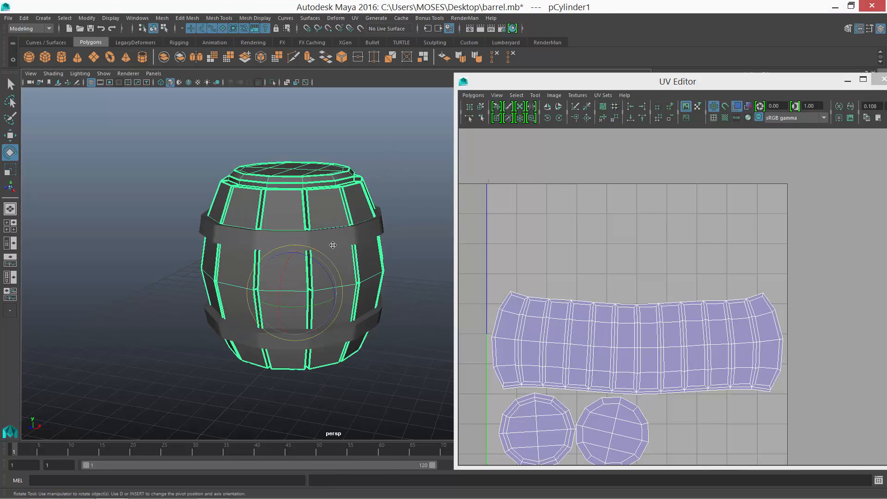
click(358, 233)
scroll(360, 233, up, 3)
alt+middle_drag(375, 226, 365, 258)
alt+drag(365, 258, 384, 283)
scroll(383, 283, up, 2)
key(3)
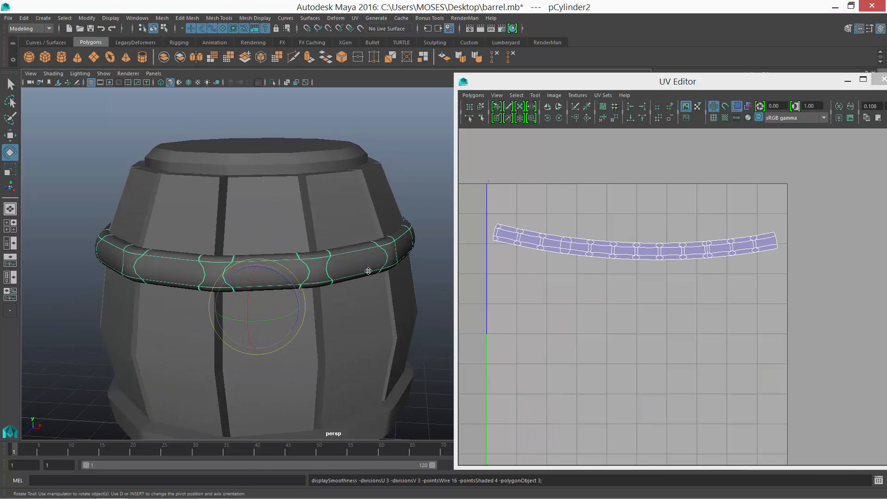
Step: Crease the upper band's outer edge loops with the Crease tool so its profile stays sharp when smoothed
right_drag(368, 269, 368, 251)
double_click(367, 249)
shift+double_click(298, 282)
alt+middle_drag(529, 235, 564, 258)
scroll(564, 257, up, 3)
shift+right_drag(374, 262, 366, 304)
middle_drag(251, 323, 303, 125)
key(w)
Step: Show the lower band in smooth preview, select its outer edge loops and start the Crease tool on them again
right_drag(314, 264, 336, 208)
double_click(325, 249)
shift+double_click(319, 279)
click(346, 274)
key(3)
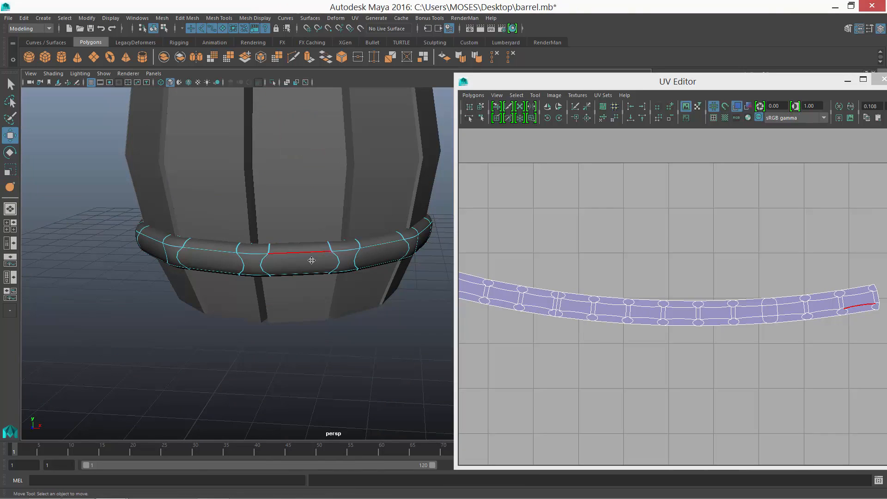
double_click(311, 253)
shift+double_click(307, 274)
key(g)
Step: Select both bands as objects and return them to unsmoothed display
right_drag(337, 260, 348, 250)
scroll(344, 254, down, 5)
alt+middle_drag(344, 253, 330, 336)
shift+click(349, 257)
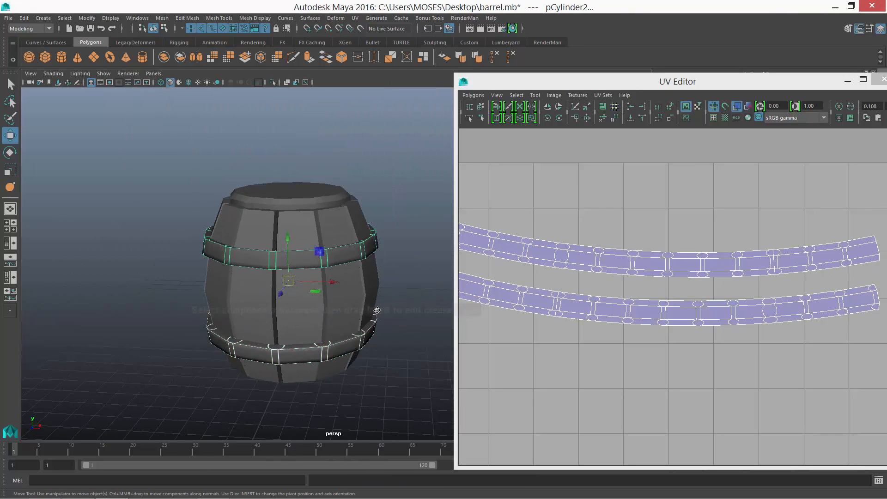
key(q)
click(362, 335)
shift+click(303, 260)
key(1)
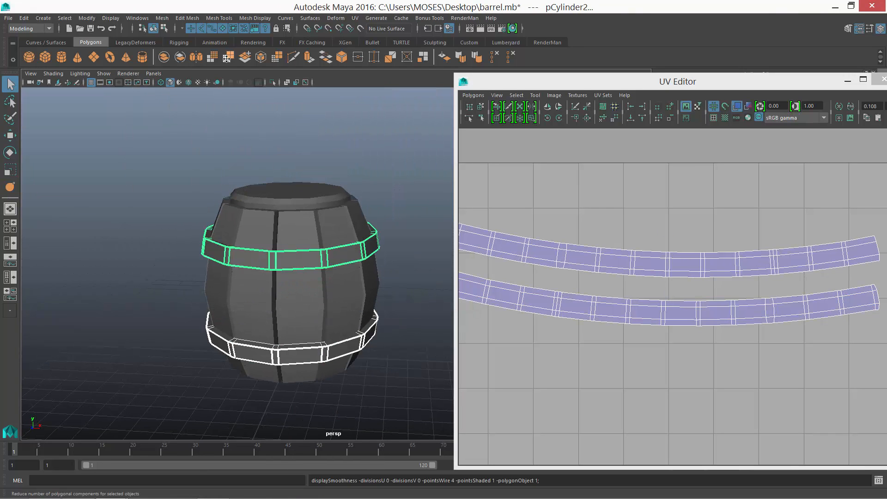
Step: Try smoothing the bands and the barrel body, and inspect the rounded barrel from above and the side
click(212, 57)
click(327, 303)
key(g)
click(401, 277)
scroll(298, 316, down, 4)
alt+drag(297, 317, 307, 206)
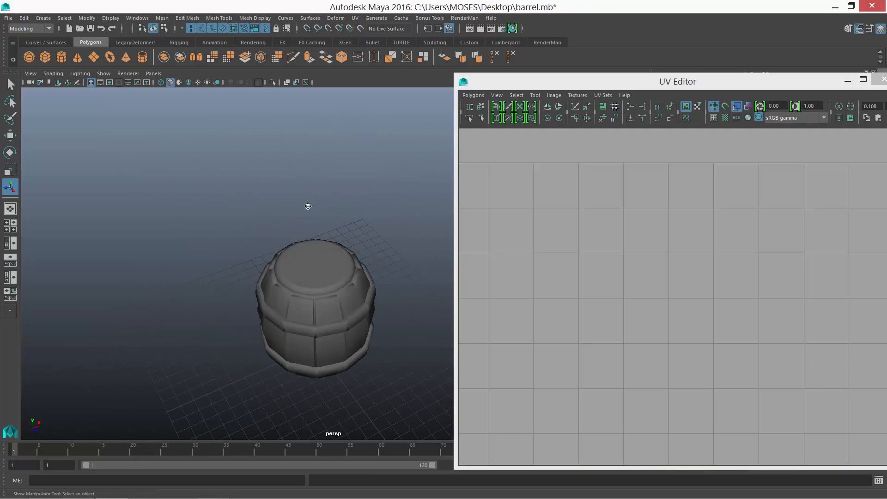
click(324, 307)
scroll(324, 307, up, 5)
alt+drag(385, 318, 392, 249)
scroll(392, 250, down, 5)
click(397, 252)
click(308, 338)
Step: Undo the smoothing of the bands and the barrel body
key(ctrl+z)
key(ctrl+z)
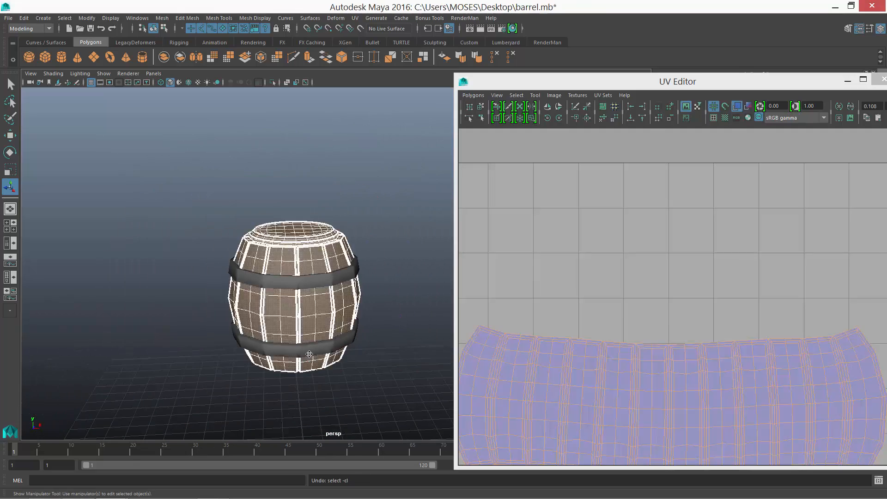
key(ctrl+z)
key(ctrl+z)
key(ctrl+z)
key(ctrl+z)
Step: Select the barrel body together with both bands
click(381, 314)
alt+middle_drag(331, 298, 316, 297)
click(315, 299)
shift+click(309, 280)
shift+click(308, 349)
shift+click(311, 311)
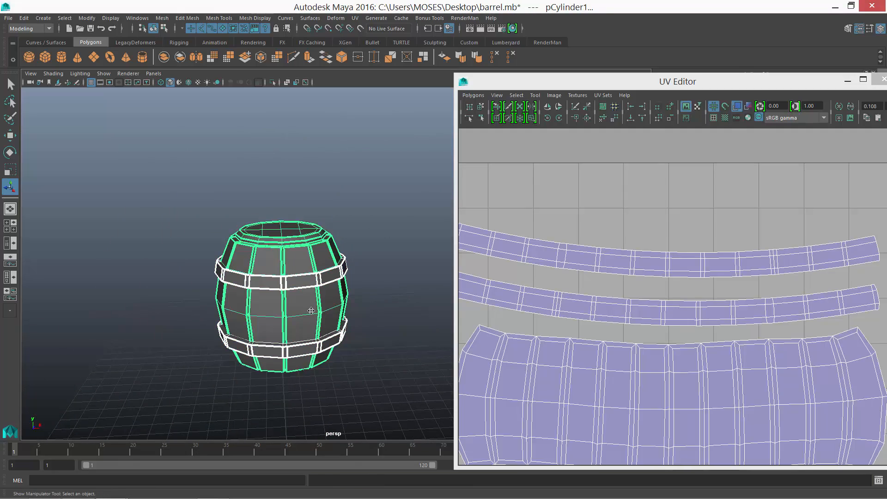
Step: Save the scene as barrel.mb in the CannonSeas project's assets folder
key(q)
key(ctrl+shift+s)
click(65, 267)
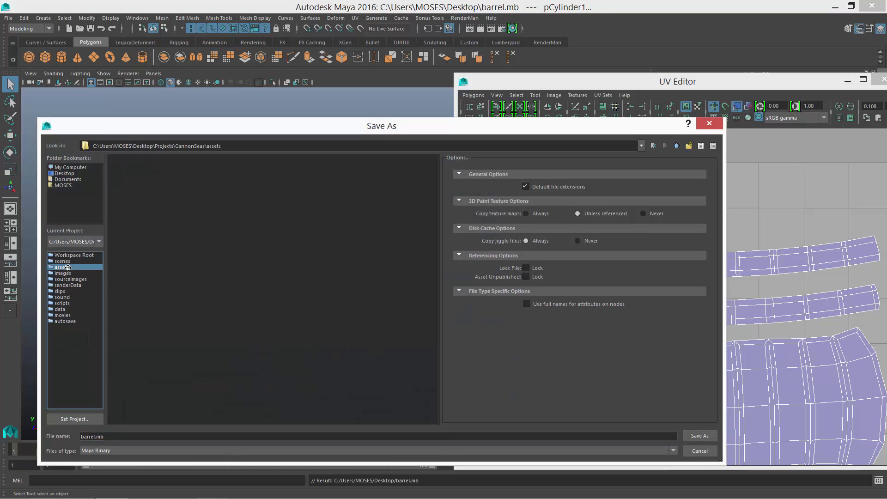
click(695, 435)
Step: Select the barrel body and both bands, smooth their meshes, and close the UV Editor
click(362, 281)
alt+right_drag(362, 282, 370, 293)
click(308, 275)
shift+click(305, 300)
shift+click(300, 356)
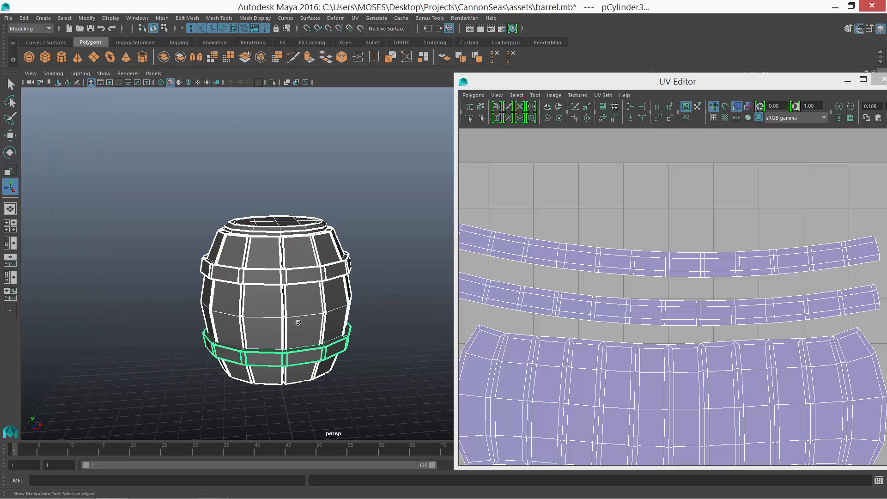
click(216, 57)
click(882, 79)
Step: Combine the barrel body and both bands into a single mesh and clear its construction history
click(310, 293)
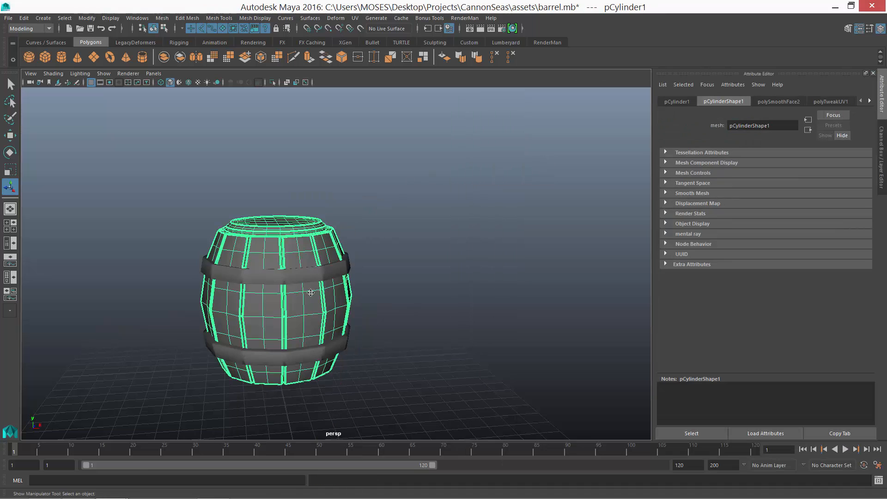
shift+click(306, 361)
shift+click(294, 276)
click(164, 57)
click(469, 42)
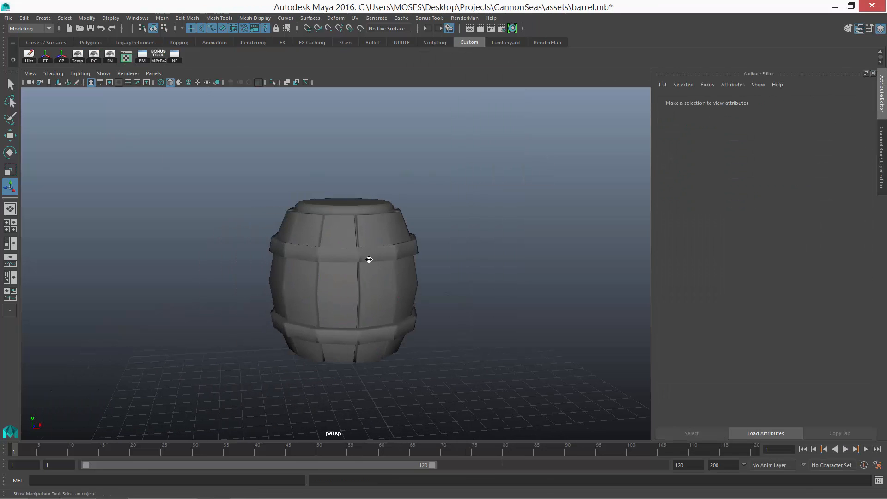
Step: Export the combined mesh in OBJ format as Barrel to the Temp folder on the Desktop
click(8, 18)
click(54, 147)
click(69, 174)
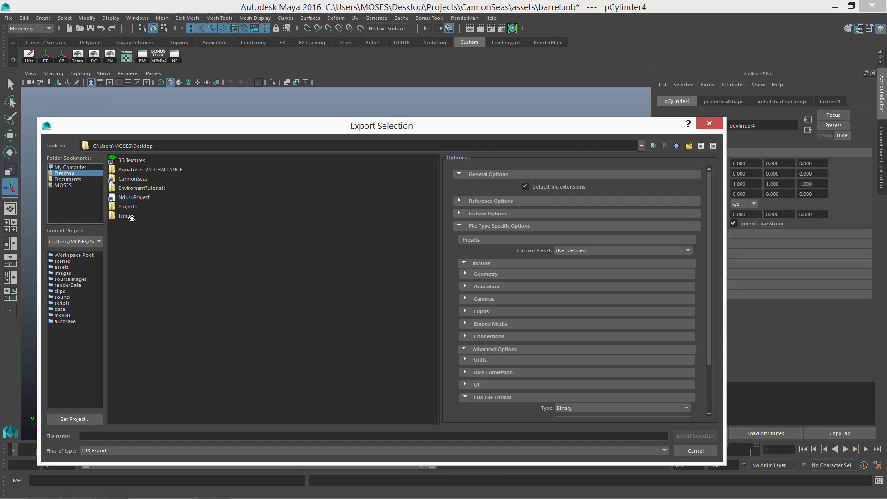
double_click(129, 217)
click(132, 450)
scroll(129, 430, up, 2)
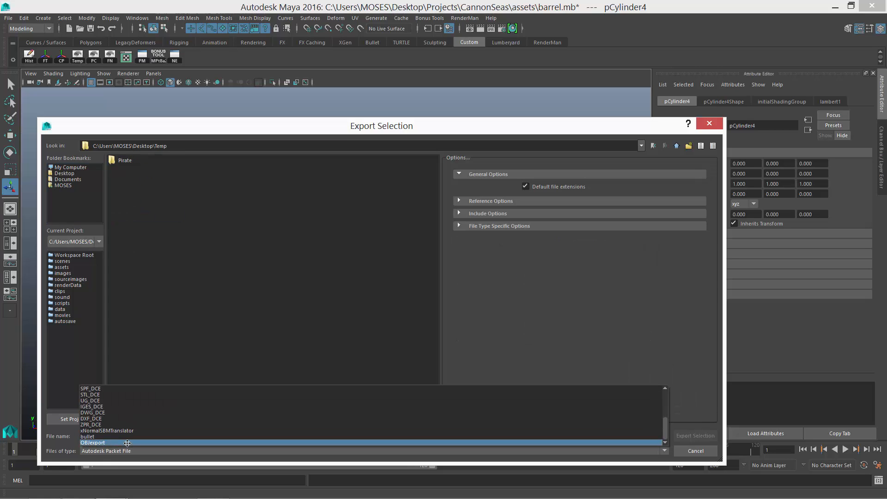
click(128, 438)
text(Barrel)
key(Return)
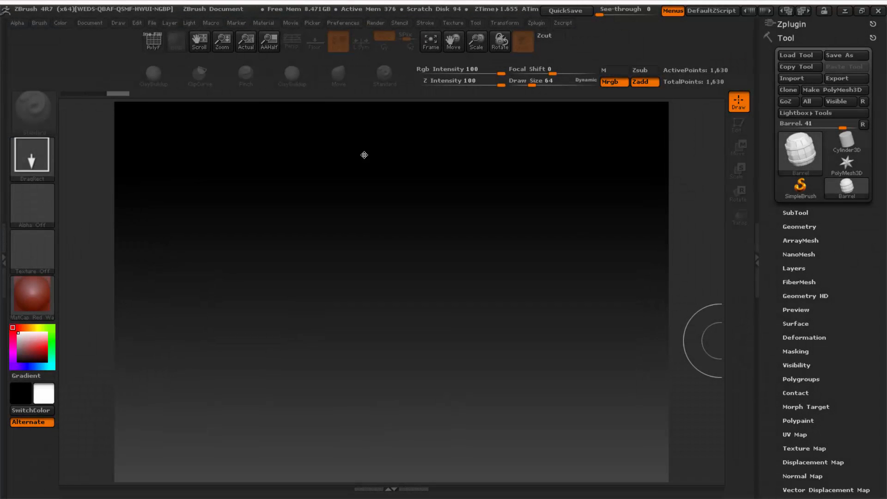
Step: Switch to ZBrush, draw the imported Barrel on the canvas, make it editable and hide the floor grid
mouse_move(426, 246)
mouse_down()
mouse_move(423, 186)
mouse_move(503, 174)
mouse_move(406, 349)
mouse_move(418, 354)
mouse_up()
key(t)
click(316, 47)
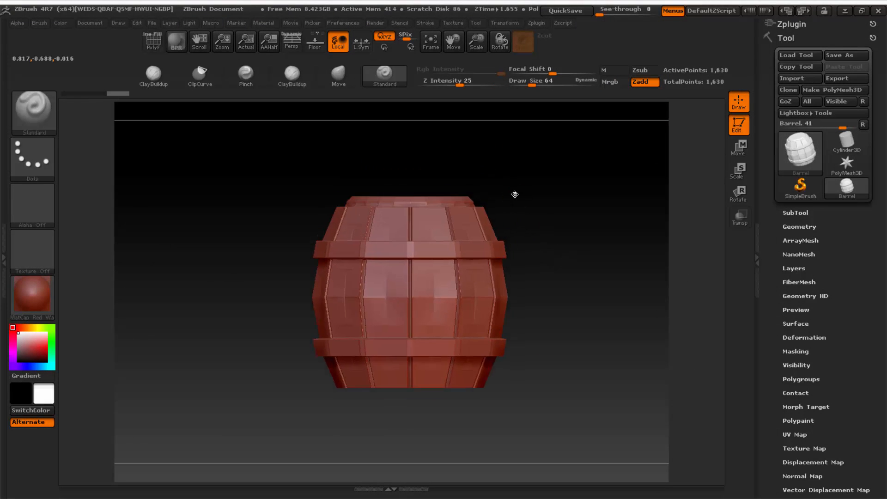
mouse_move(515, 192)
mouse_down()
mouse_move(528, 212)
mouse_move(522, 240)
mouse_move(558, 203)
mouse_move(540, 192)
mouse_up()
key(ctrl)
Step: Subdivide the barrel to level 3 with smoothing off, and on to level 6 with smoothing on
click(804, 226)
click(800, 313)
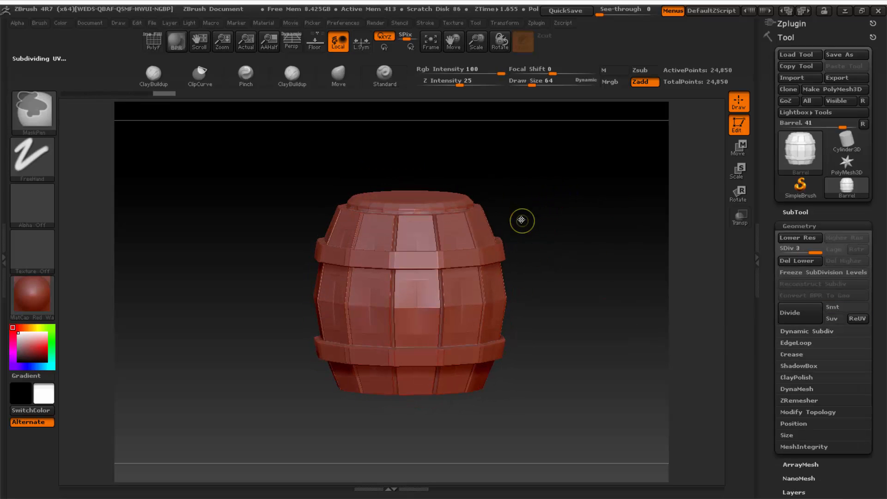
click(845, 308)
key(ctrl+d)
key(ctrl+d)
drag(520, 244, 520, 174)
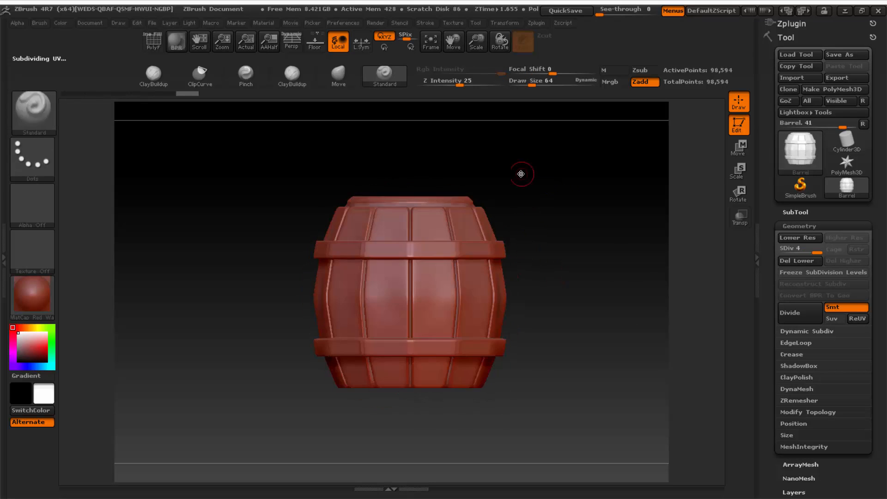
key(f)
key(ctrl+d)
key(ctrl+d)
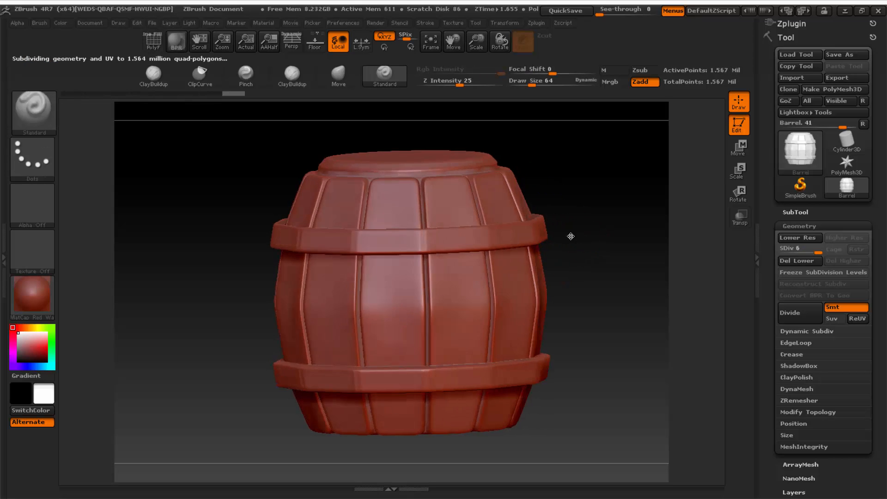
mouse_move(570, 237)
mouse_down()
mouse_move(451, 263)
mouse_move(489, 239)
mouse_up()
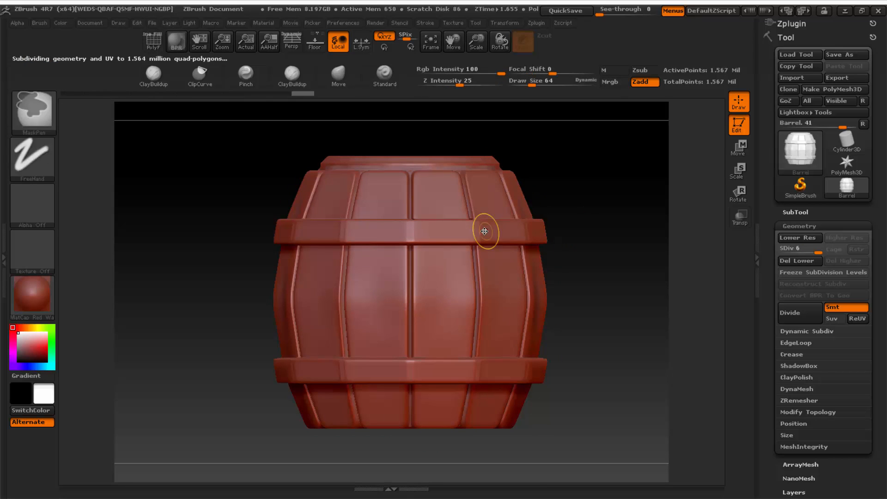
Step: Activate sculpting symmetry, try it around the Y axis with a radial count of 8, and turn the radial option off
click(504, 22)
click(524, 284)
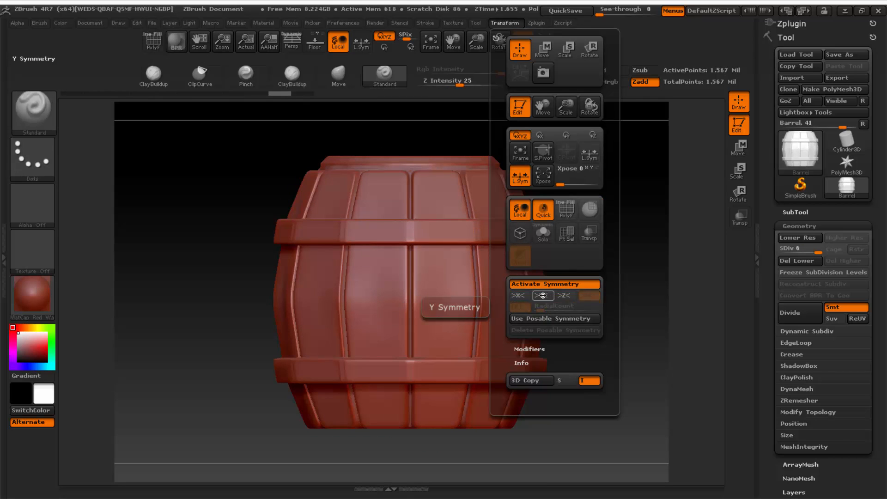
click(543, 295)
drag(435, 289, 450, 300)
mouse_move(471, 249)
ctrl+right_down()
mouse_move(490, 271)
mouse_move(497, 317)
ctrl+right_up()
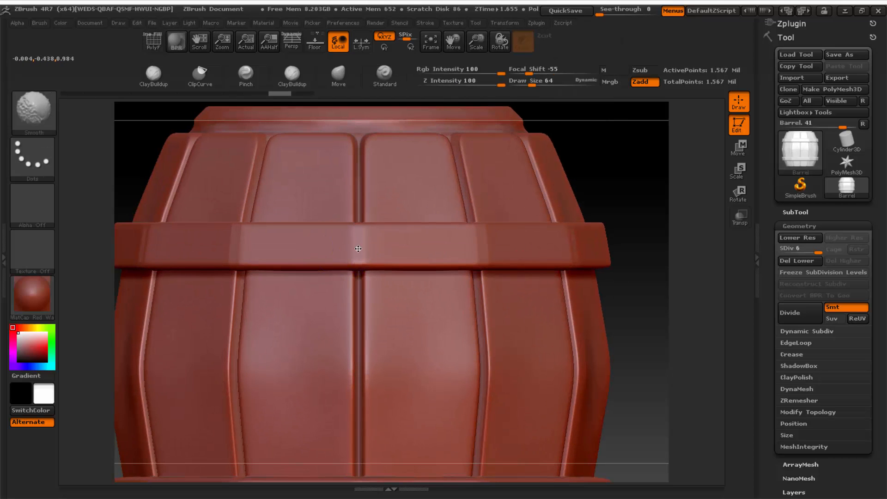
key(space)
drag(409, 172, 531, 168)
click(505, 23)
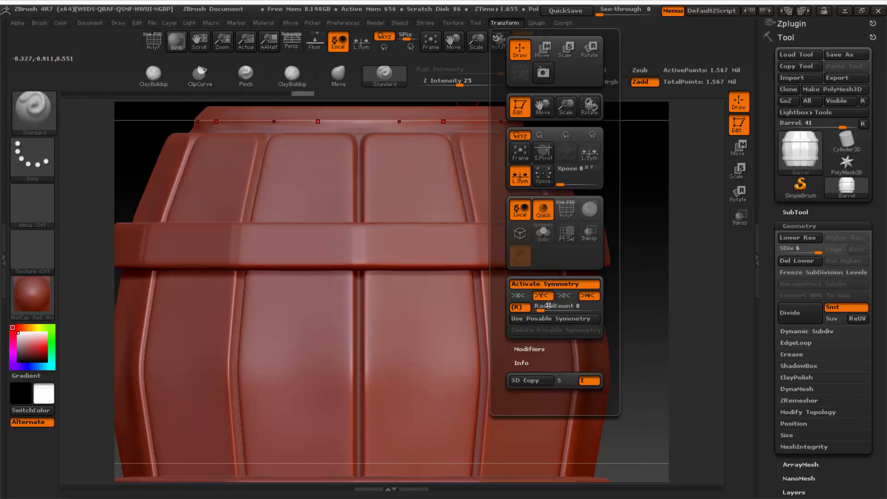
drag(537, 310, 531, 186)
click(524, 305)
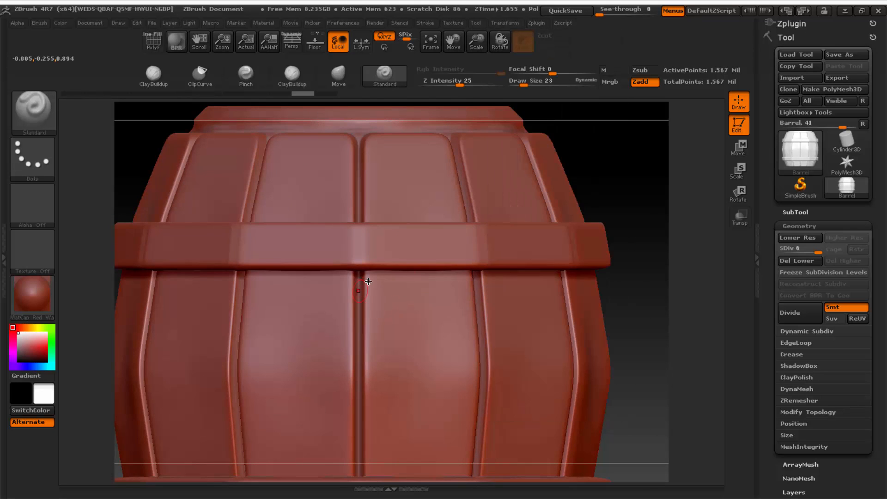
Step: Undo the trial Standard stroke on an upper stave and choose the Dam_Standard brush with a Draw Size of 12
mouse_move(509, 265)
ctrl+right_down()
mouse_move(584, 185)
mouse_move(533, 199)
ctrl+right_up()
key(b)
key(d)
key(s)
drag(514, 182, 532, 218)
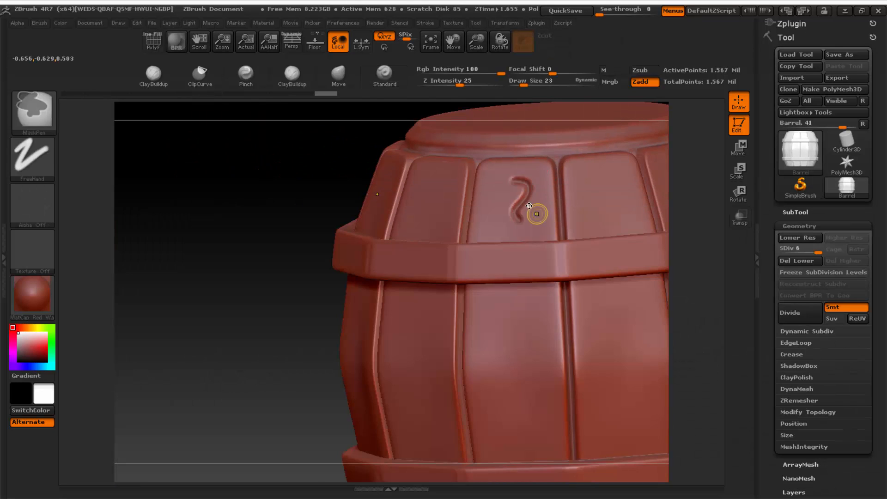
key(ctrl+z)
right_drag(536, 214, 490, 259)
key(space)
Step: Carve curled wood-grain knots and vertical lines into one stave above the upper band
drag(514, 205, 509, 206)
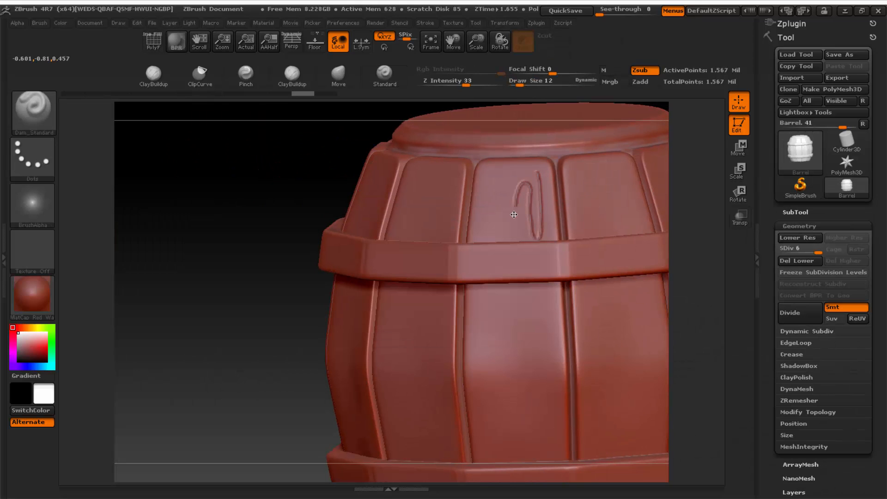
drag(481, 232, 488, 204)
key(ctrl+z)
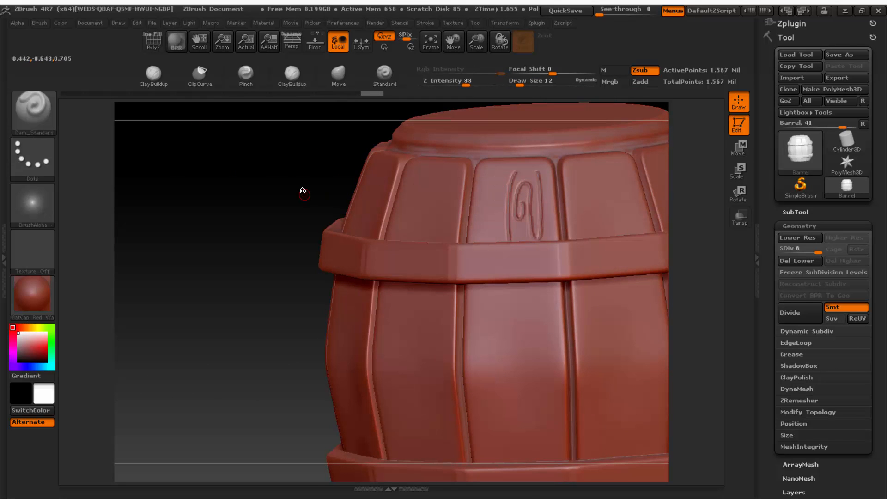
drag(302, 192, 321, 219)
mouse_move(499, 235)
mouse_down()
mouse_move(503, 211)
mouse_move(488, 204)
mouse_up()
drag(478, 212, 485, 243)
ctrl+right_drag(488, 262, 491, 226)
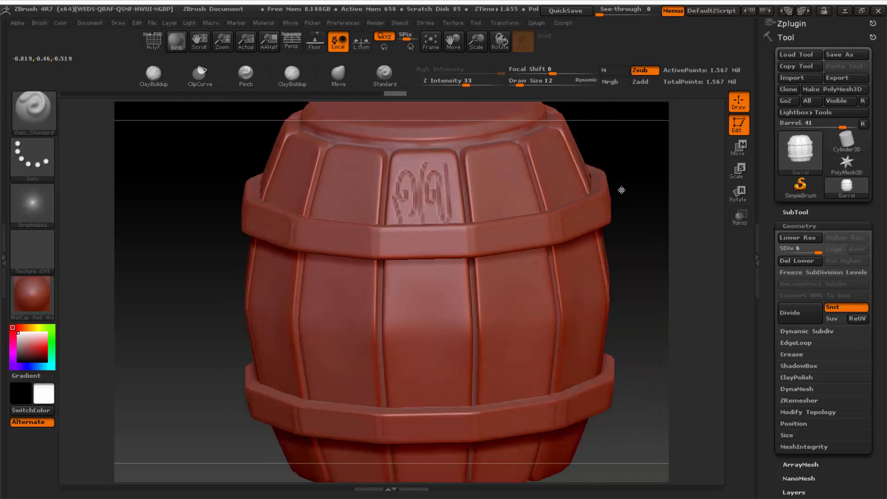
Step: Carve long vertical wood-grain lines into the same stave between the two bands with a Draw Size of 16
drag(619, 190, 616, 134)
drag(402, 256, 416, 317)
key(ctrl+z)
drag(407, 258, 413, 286)
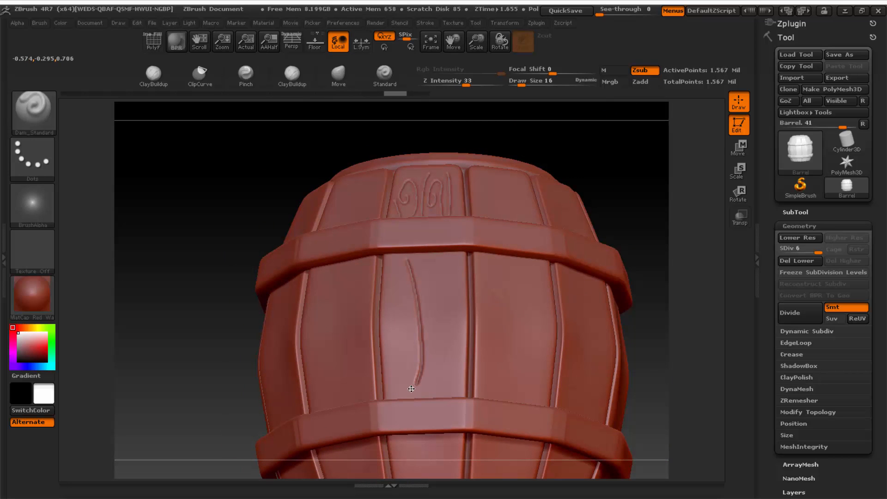
drag(411, 389, 400, 348)
drag(395, 263, 402, 320)
drag(439, 388, 443, 395)
mouse_move(449, 262)
mouse_down()
mouse_move(456, 389)
mouse_move(428, 397)
mouse_up()
Step: Carve short curled wood grain into the same stave's end below the lower band
mouse_move(526, 145)
mouse_down()
mouse_move(536, 138)
mouse_move(355, 332)
mouse_move(300, 330)
mouse_up()
mouse_move(430, 349)
mouse_down()
mouse_move(440, 391)
mouse_move(465, 393)
mouse_up()
drag(460, 344, 458, 377)
drag(467, 335, 485, 385)
Step: Carve knots and grain lines into the upper, middle and lower sections of the stave beside the front centre seam
shift+drag(618, 407, 504, 219)
alt+right_drag(476, 195, 490, 306)
mouse_move(368, 167)
mouse_down()
mouse_move(372, 203)
mouse_move(387, 191)
mouse_move(419, 218)
mouse_up()
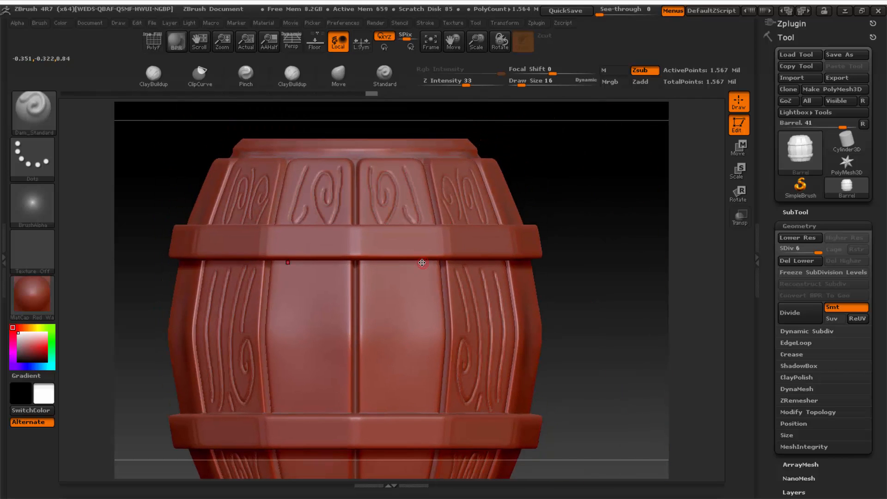
mouse_move(425, 260)
mouse_down()
mouse_move(429, 410)
mouse_move(411, 379)
mouse_move(408, 410)
mouse_up()
mouse_move(390, 269)
mouse_down()
mouse_move(386, 396)
mouse_move(408, 328)
mouse_move(368, 396)
mouse_up()
alt+right_drag(385, 438, 398, 234)
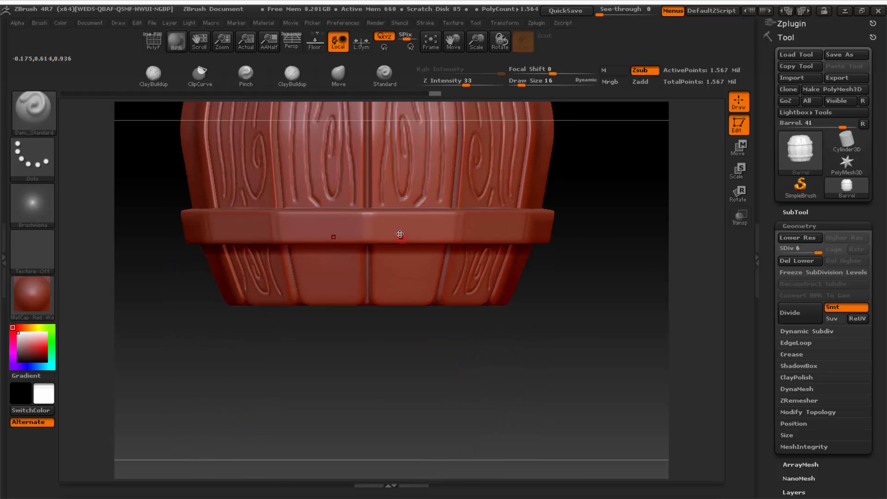
drag(386, 249, 403, 291)
drag(434, 250, 429, 303)
drag(396, 250, 408, 294)
Step: Carve grain lines and a knot into the first plain stave on the barrel's side
ctrl+right_drag(408, 295, 398, 314)
drag(382, 183, 383, 214)
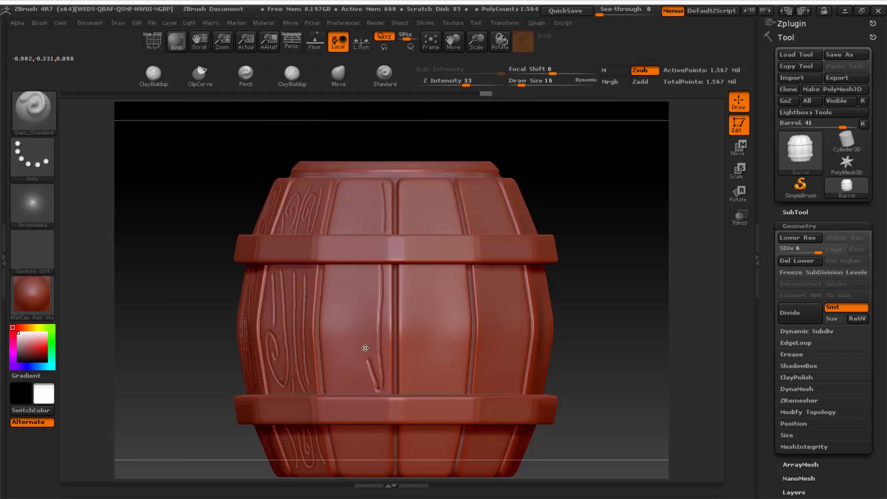
drag(365, 348, 376, 318)
drag(343, 212, 343, 228)
drag(338, 265, 336, 373)
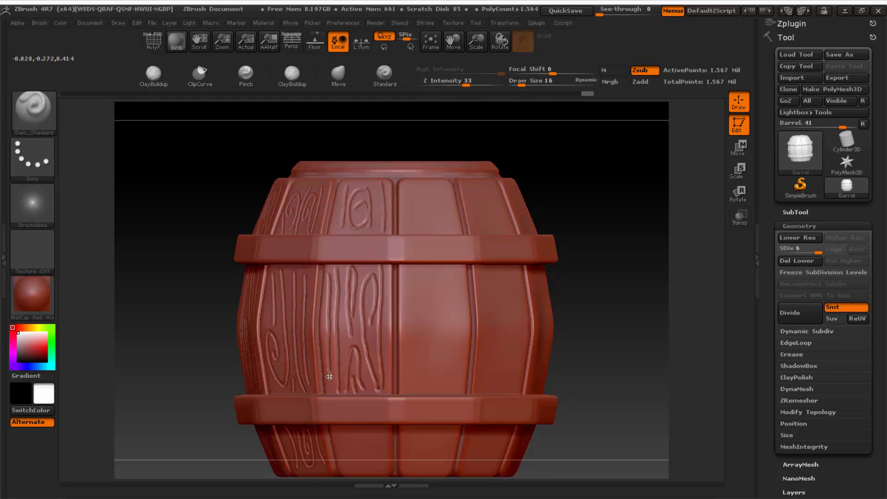
Step: Carve looping grain and knots into all three sections of the next plain stave around the side
mouse_move(350, 321)
right_down()
mouse_move(357, 335)
mouse_move(572, 196)
mouse_move(377, 226)
right_up()
mouse_move(416, 263)
mouse_down()
mouse_move(409, 371)
mouse_move(392, 351)
mouse_move(368, 365)
mouse_up()
drag(371, 268, 372, 345)
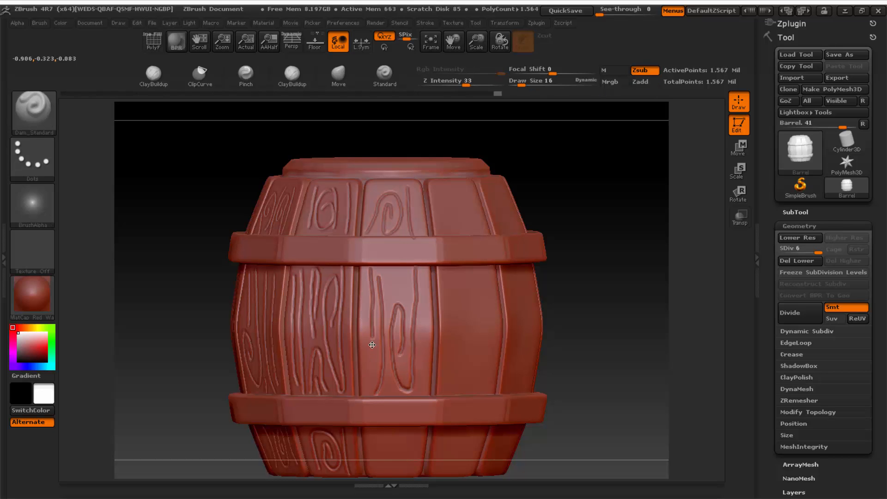
drag(412, 277, 415, 268)
drag(399, 267, 411, 268)
alt+right_drag(413, 277, 418, 225)
drag(356, 376, 355, 388)
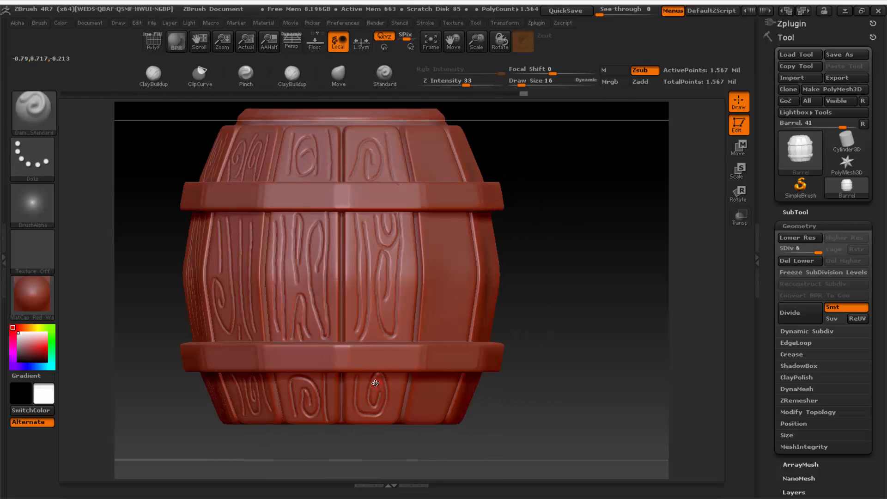
Step: Carve long grain lines and a lower curl into the following stave toward the back of the barrel
right_drag(396, 415, 351, 219)
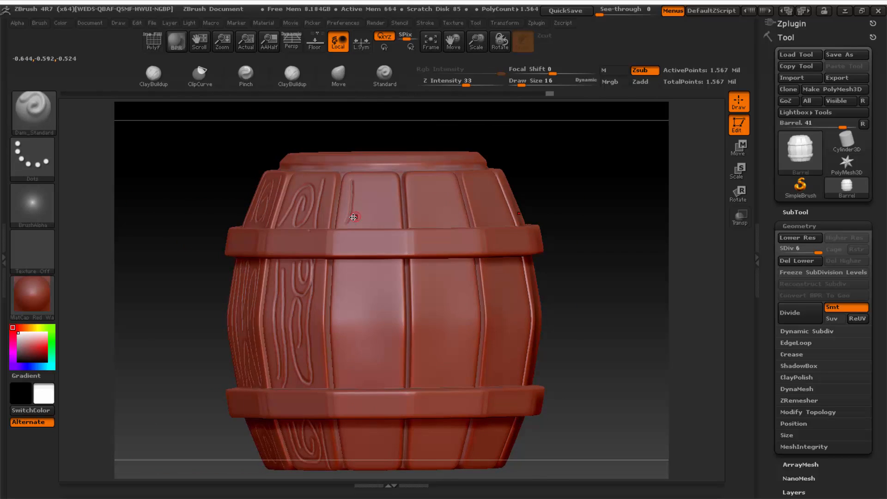
mouse_move(390, 263)
mouse_down()
mouse_move(384, 360)
mouse_move(365, 264)
mouse_move(347, 385)
mouse_up()
drag(357, 271, 361, 379)
alt+right_drag(363, 369, 353, 249)
right_drag(354, 249, 351, 208)
drag(353, 319, 372, 322)
drag(380, 281, 389, 317)
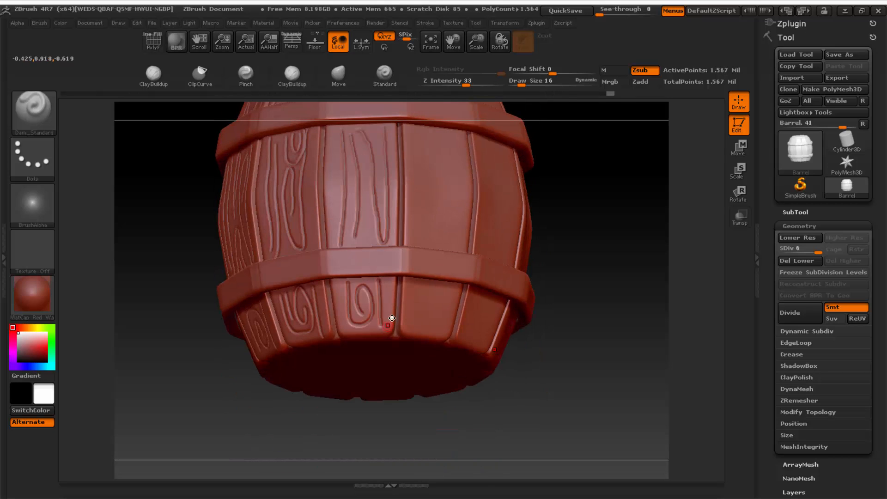
Step: Carve mirrored wood grain and knots into the remaining plain staves beside the back centre seam, including their lower ends
right_drag(393, 185, 328, 213)
alt+right_drag(406, 166, 390, 305)
drag(393, 228, 398, 184)
drag(422, 223, 422, 230)
drag(424, 271, 423, 385)
mouse_move(405, 270)
mouse_down()
mouse_move(401, 393)
mouse_move(396, 286)
mouse_up()
drag(383, 277, 385, 385)
right_drag(398, 376, 393, 341)
alt+right_drag(393, 342, 377, 259)
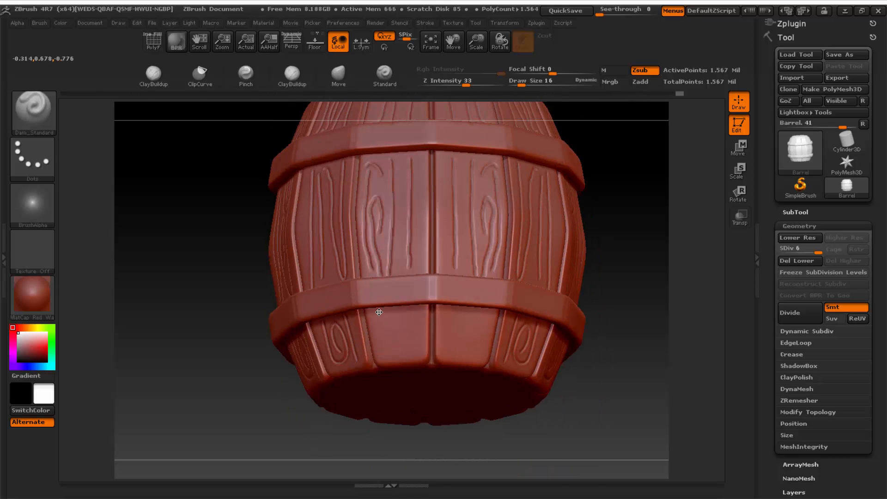
drag(378, 310, 394, 361)
mouse_move(388, 321)
mouse_down()
mouse_move(406, 319)
mouse_move(418, 358)
mouse_up()
Step: Try carving plank seams across the barrel's top cap, turn off sculpting symmetry, and undo the trial seams
ctrl+right_drag(305, 332, 319, 277)
alt+right_drag(526, 160, 557, 236)
right_drag(557, 236, 436, 207)
drag(440, 148, 442, 340)
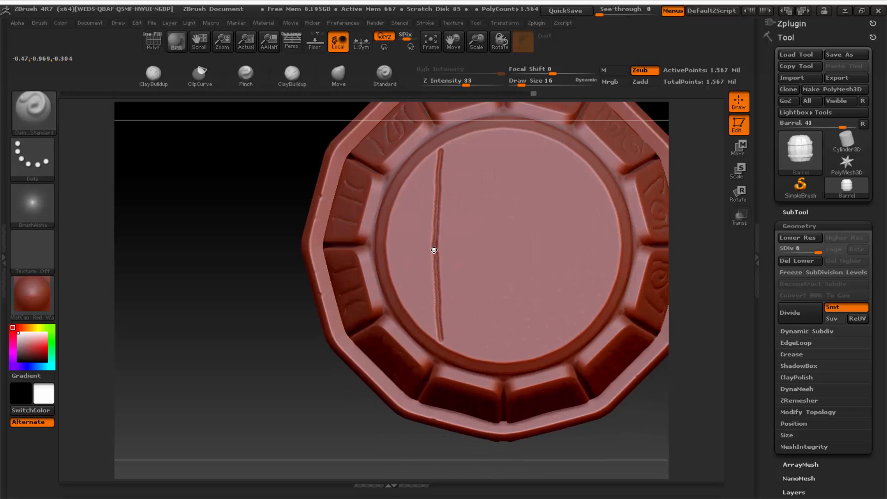
drag(478, 148, 472, 203)
key(ctrl+z)
key(x)
drag(482, 130, 470, 297)
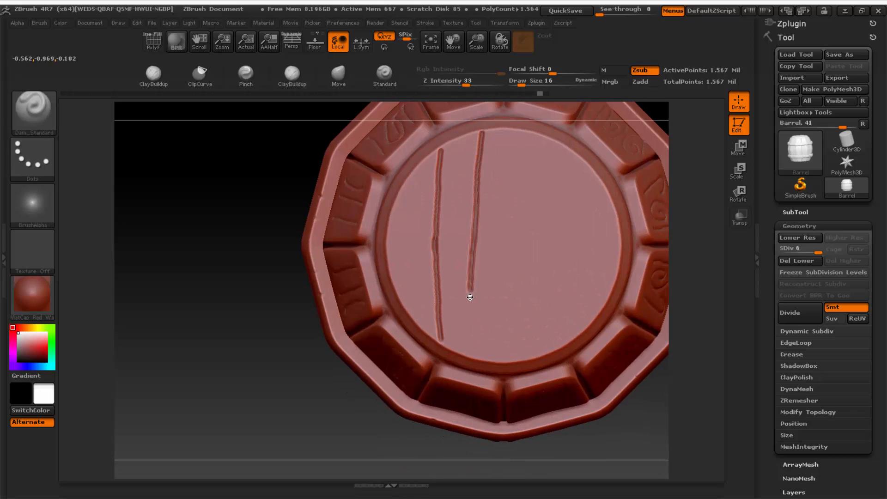
key(ctrl+z)
key(ctrl+z)
Step: Carve four slightly wavy plank seams across the full width of the top cap
drag(440, 150, 414, 342)
alt+right_drag(428, 252, 335, 300)
drag(412, 169, 393, 420)
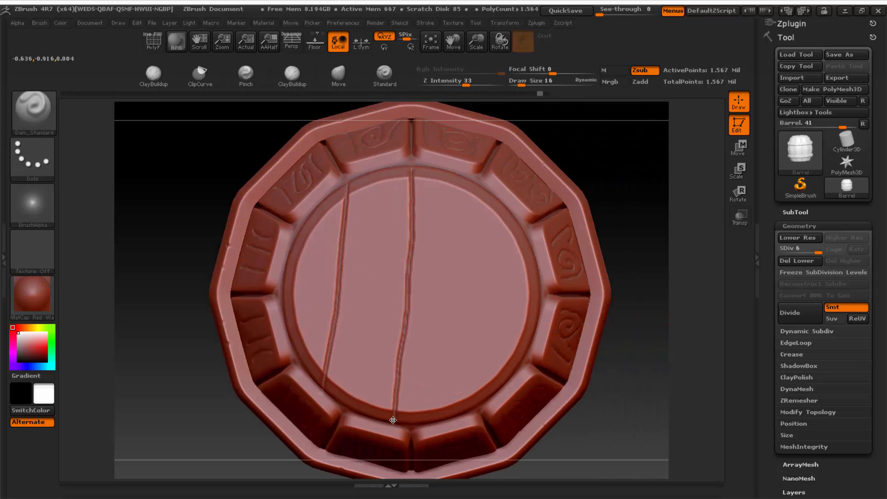
drag(468, 177, 450, 411)
drag(506, 211, 491, 387)
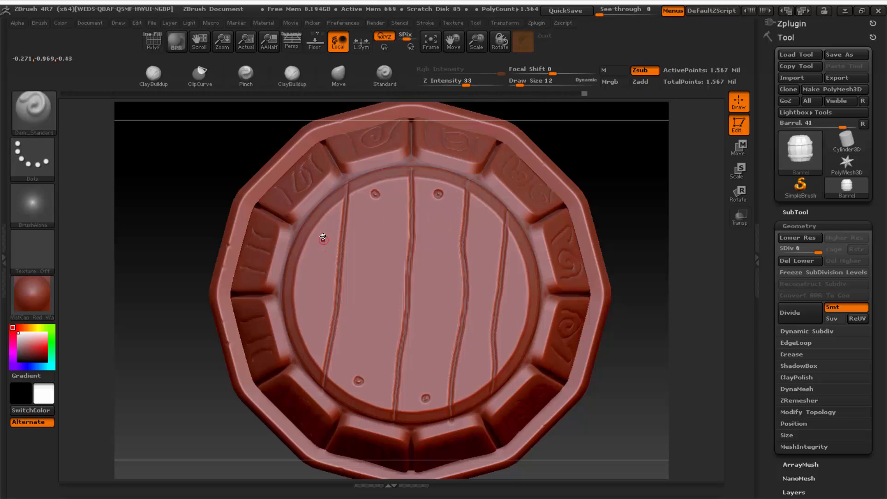
Step: Add the remaining nail holes at the top cap's plank ends and carve grain and knots into the plank right of centre at draw size 10
click(472, 373)
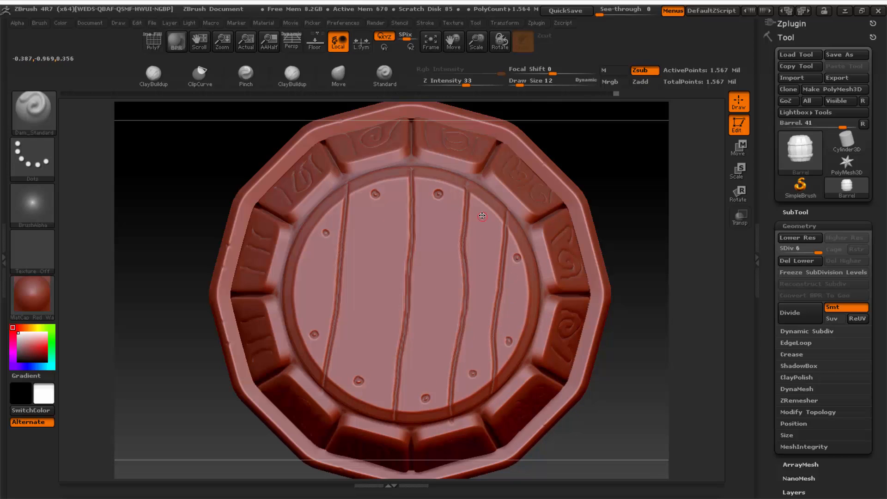
key(bracketleft)
drag(443, 250, 439, 283)
drag(428, 201, 400, 411)
drag(425, 300, 431, 376)
drag(454, 316, 438, 360)
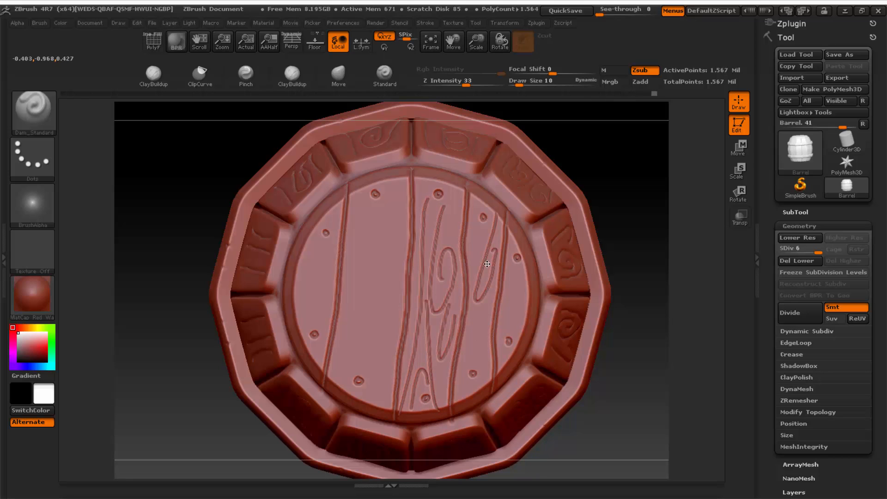
Step: Carve flowing grain lines, loops and knots into the remaining planks of the top cap
drag(469, 228, 471, 272)
mouse_move(475, 312)
mouse_down()
mouse_move(481, 392)
mouse_move(455, 402)
mouse_up()
mouse_move(463, 373)
mouse_down()
mouse_move(480, 351)
mouse_move(484, 360)
mouse_up()
mouse_move(516, 270)
mouse_down()
mouse_move(526, 286)
mouse_move(518, 307)
mouse_up()
mouse_move(393, 179)
mouse_down()
mouse_move(375, 399)
mouse_move(372, 322)
mouse_up()
drag(360, 195, 339, 388)
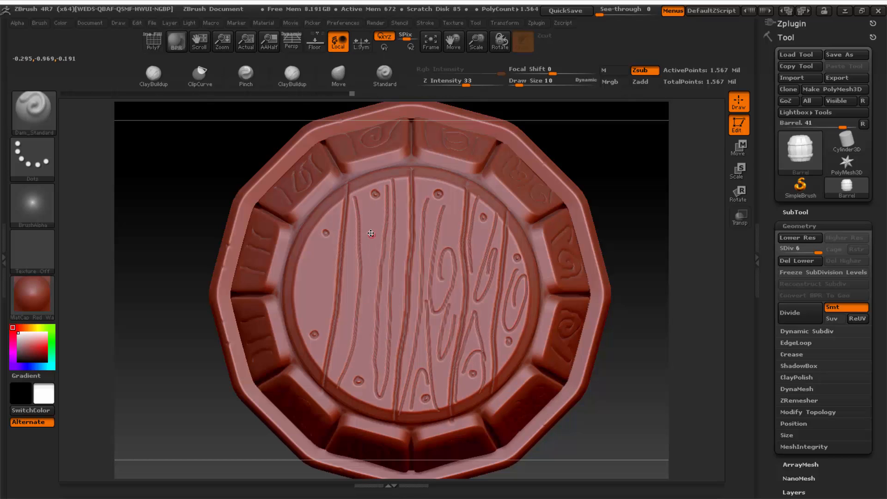
drag(373, 220, 376, 406)
drag(332, 282, 297, 326)
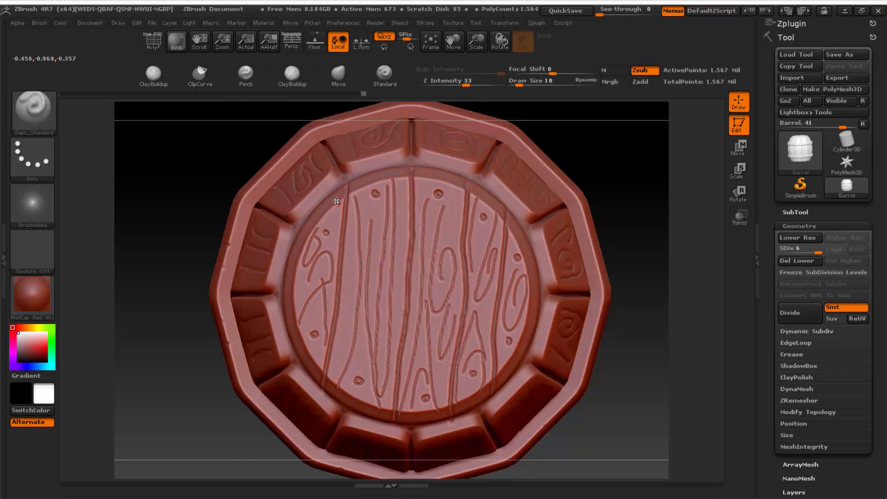
Step: Carve five wavy mirrored plank seams across the barrel's bottom cap at draw size 18 and add nail holes at the plank ends
ctrl+right_drag(489, 224, 430, 235)
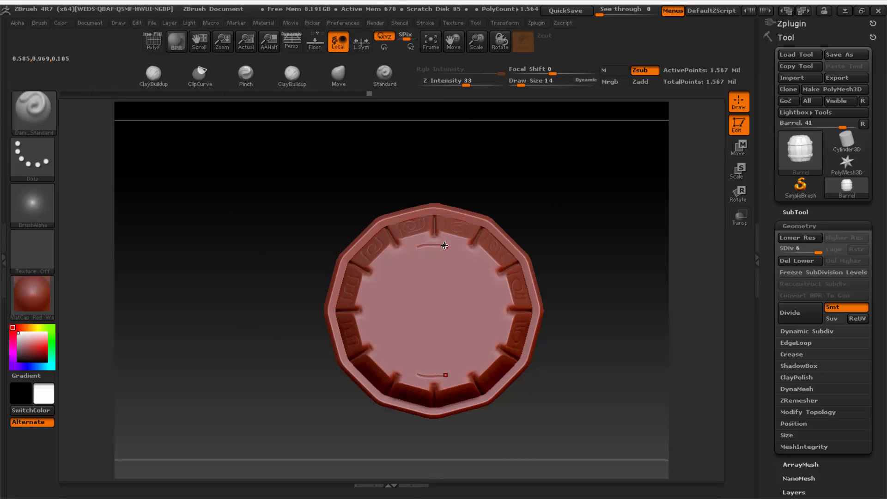
ctrl+right_drag(444, 245, 448, 258)
mouse_move(436, 231)
mouse_down()
mouse_move(427, 312)
mouse_move(396, 313)
mouse_move(429, 241)
mouse_up()
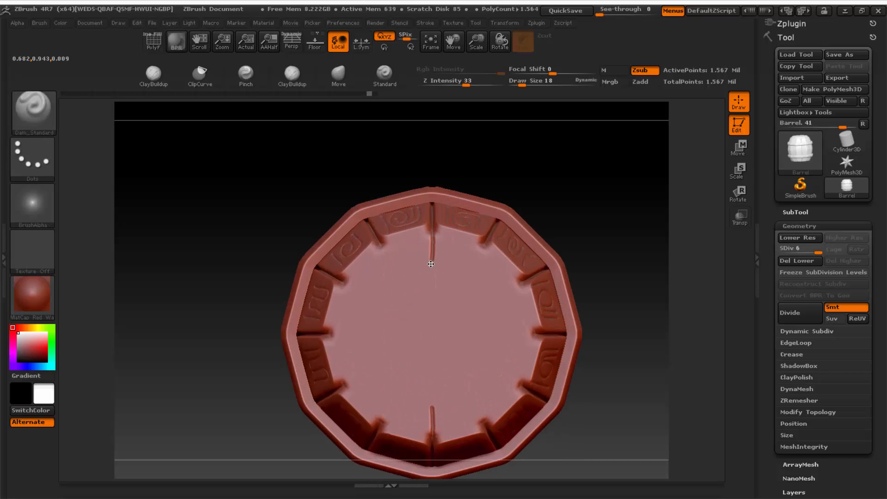
drag(381, 253, 386, 335)
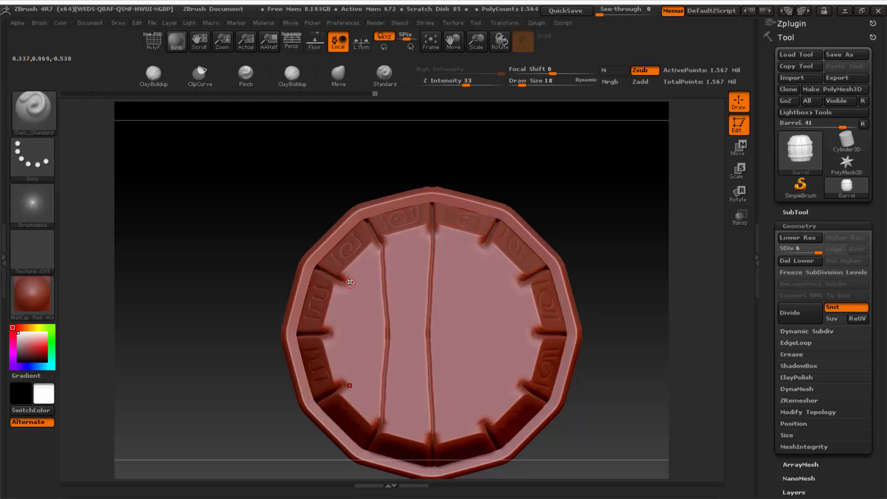
drag(350, 283, 350, 331)
drag(482, 246, 478, 334)
drag(516, 277, 507, 327)
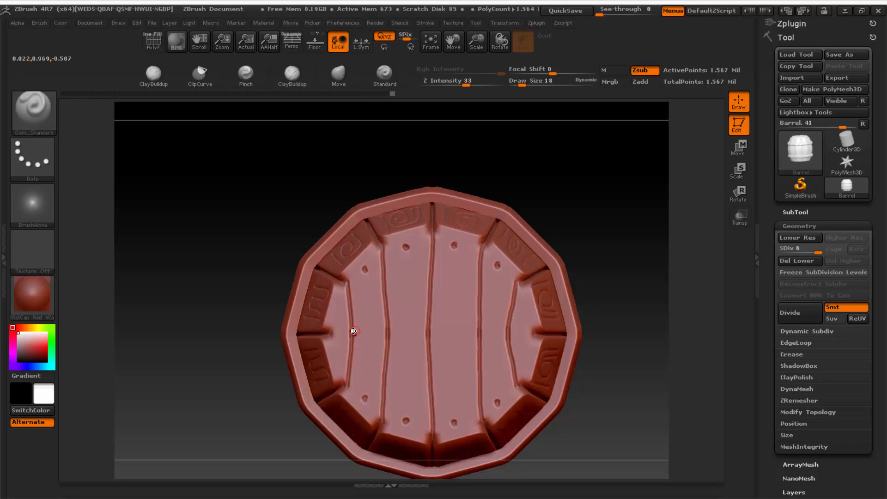
Step: Carve short unmirrored cross seams into three bottom cap planks and add grain and knots to the planks at draw size 9
drag(433, 275, 480, 279)
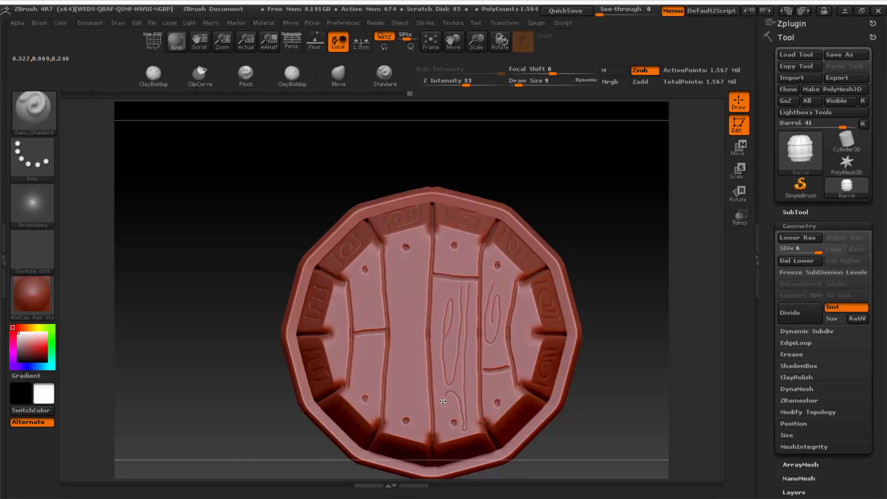
drag(405, 401, 424, 370)
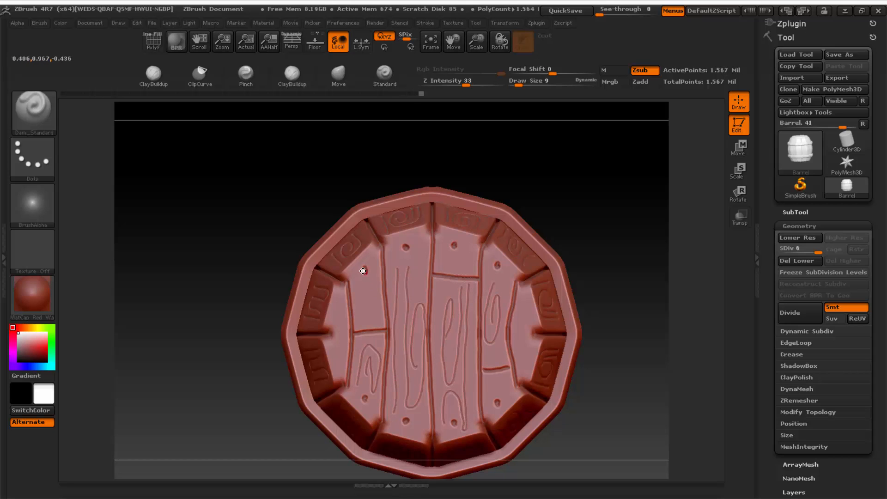
drag(338, 319, 336, 369)
drag(439, 266, 464, 245)
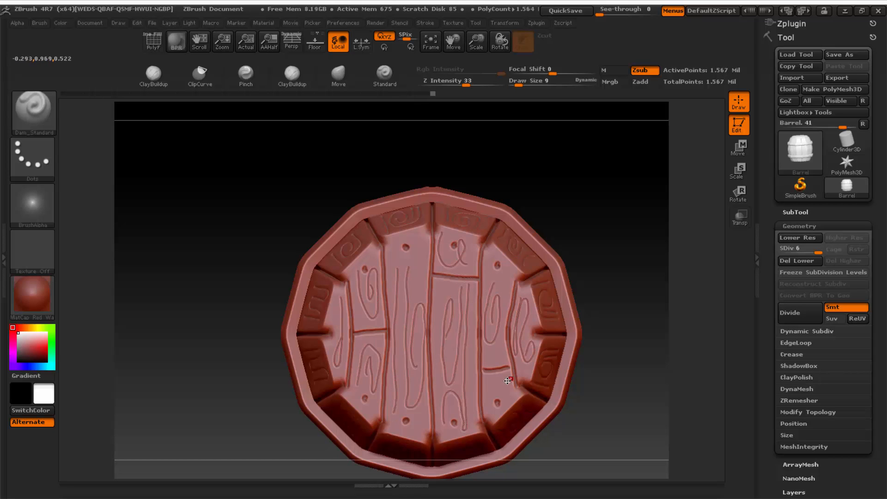
Step: Mask a round spot in the middle section of one stave with MaskPen at draw size 37, and invert the mask
right_drag(287, 139, 291, 236)
alt+right_drag(291, 235, 337, 233)
alt+right_drag(440, 252, 498, 194)
mouse_move(518, 189)
right_down()
mouse_move(572, 256)
mouse_move(560, 199)
right_up()
mouse_move(560, 198)
alt+right_down()
mouse_move(465, 224)
mouse_move(441, 301)
alt+right_up()
key(space)
click(444, 306)
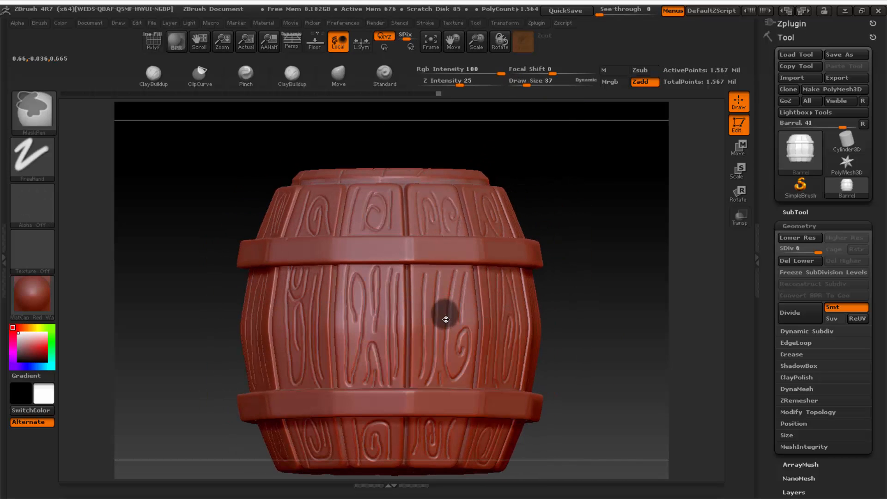
ctrl+click(569, 278)
right_drag(485, 309, 449, 311)
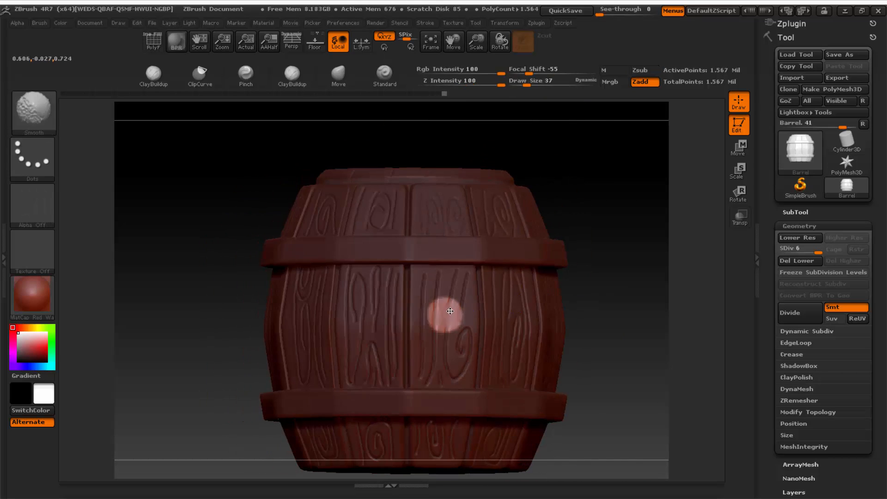
Step: Push the unmasked circle inward with the Move brush at draw size 130 to form a round hole, and clear the mask
click(338, 75)
right_drag(397, 283, 434, 311)
key(space)
click(449, 313)
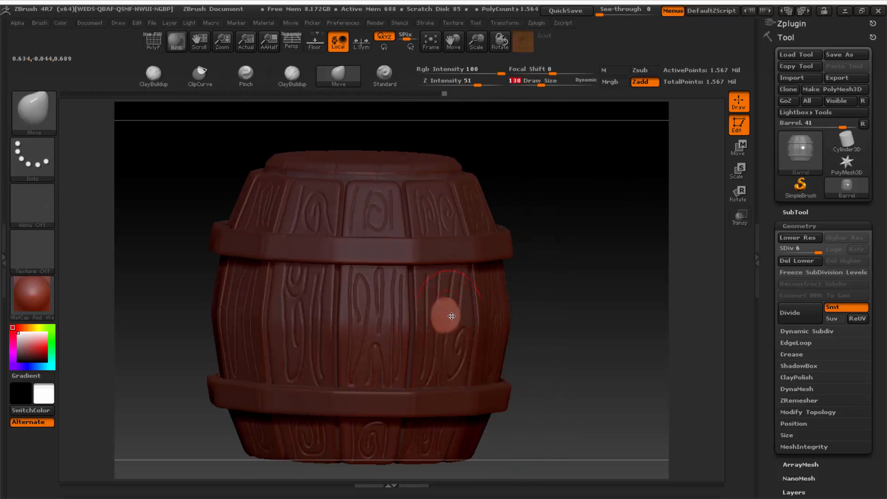
drag(450, 315, 414, 308)
ctrl+drag(548, 265, 546, 288)
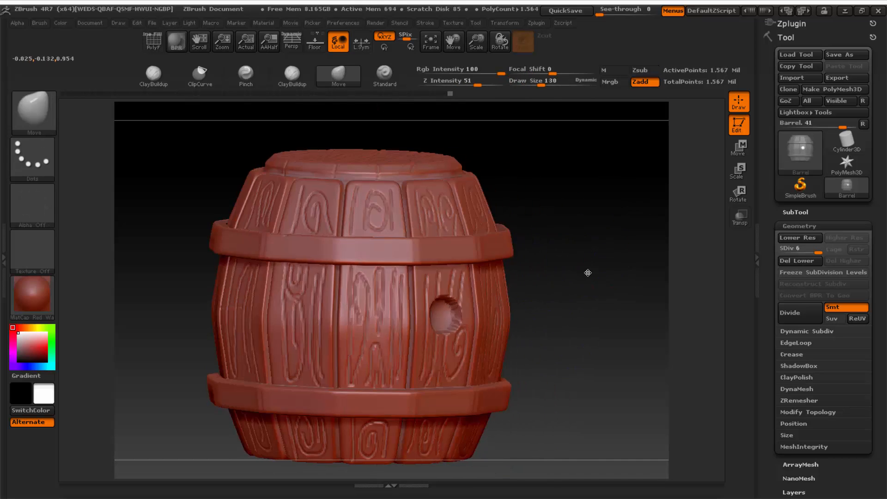
Step: Choose the Flatten brush and set its draw size to 34 for working on the barrel's upper band
ctrl+right_drag(588, 273, 515, 238)
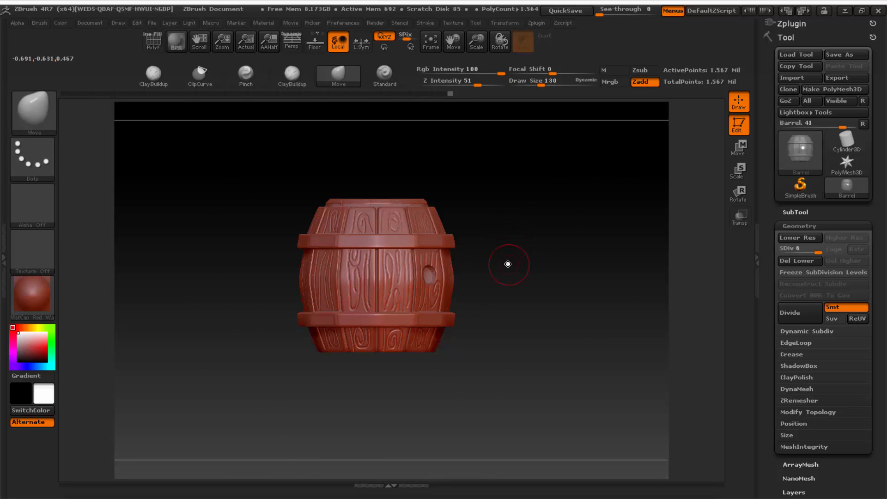
mouse_move(510, 187)
ctrl+right_down()
mouse_move(505, 275)
mouse_move(480, 282)
ctrl+right_up()
key(space)
key(b)
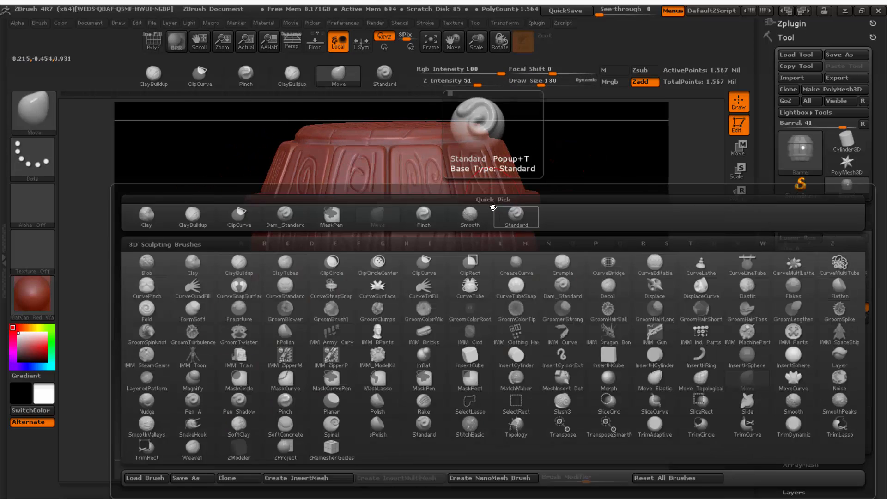
key(f)
key(a)
key(space)
drag(493, 210, 476, 209)
mouse_move(561, 199)
right_down()
mouse_move(583, 165)
mouse_move(545, 231)
right_up()
Step: Try flattening the upper band's edges above the round hole at intensities 13 and 4, and undo the trial strokes
drag(463, 259, 495, 226)
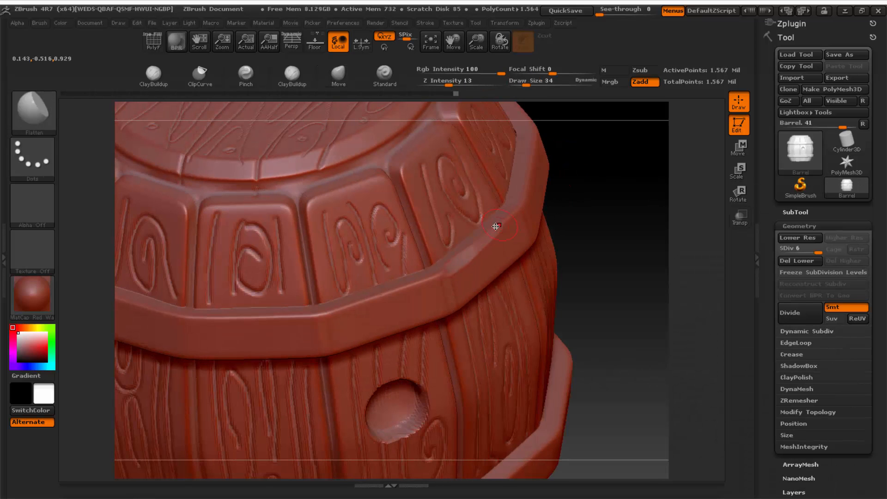
key(ctrl+z)
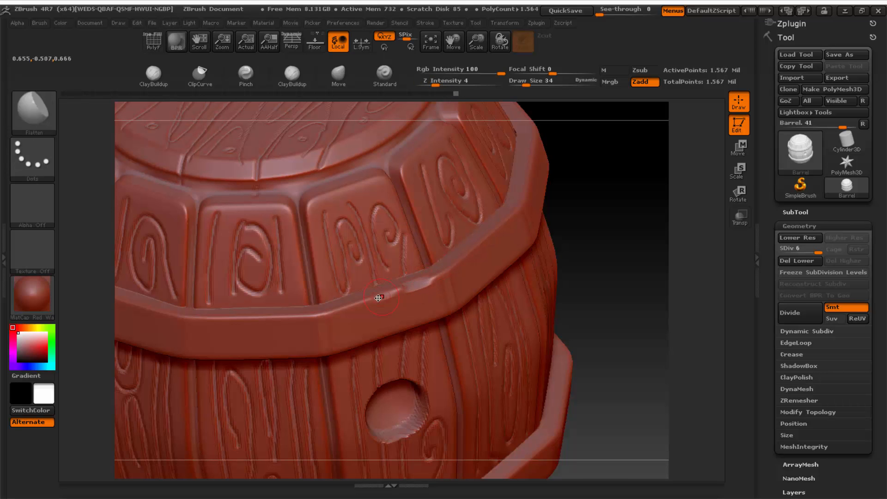
right_drag(441, 274, 452, 307)
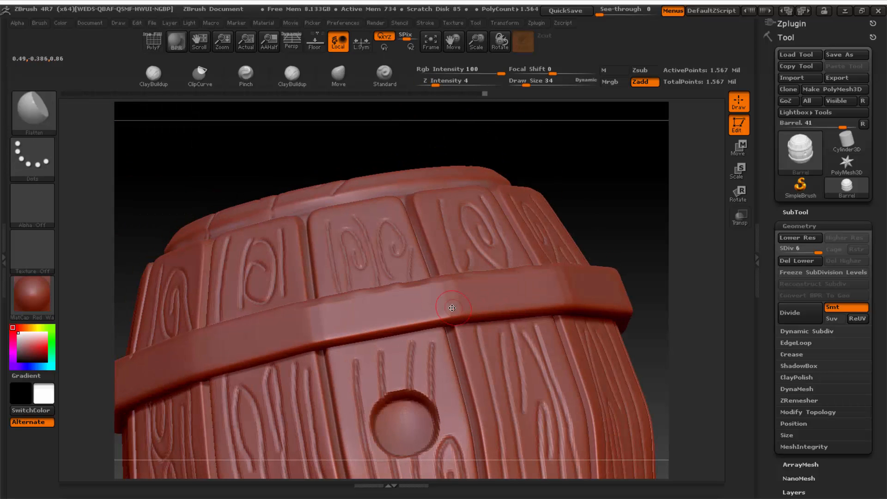
drag(417, 321, 358, 332)
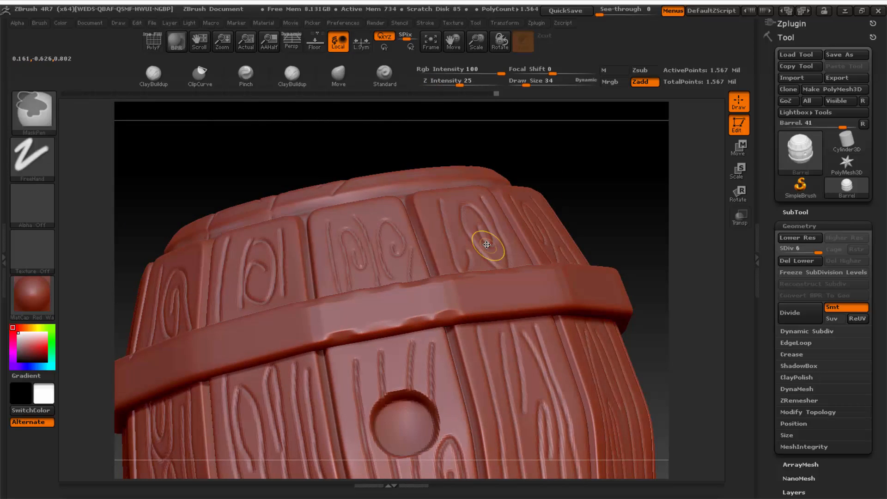
key(ctrl+z)
key(ctrl+z)
key(ctrl+z)
key(ctrl+z)
key(ctrl+z)
key(ctrl+z)
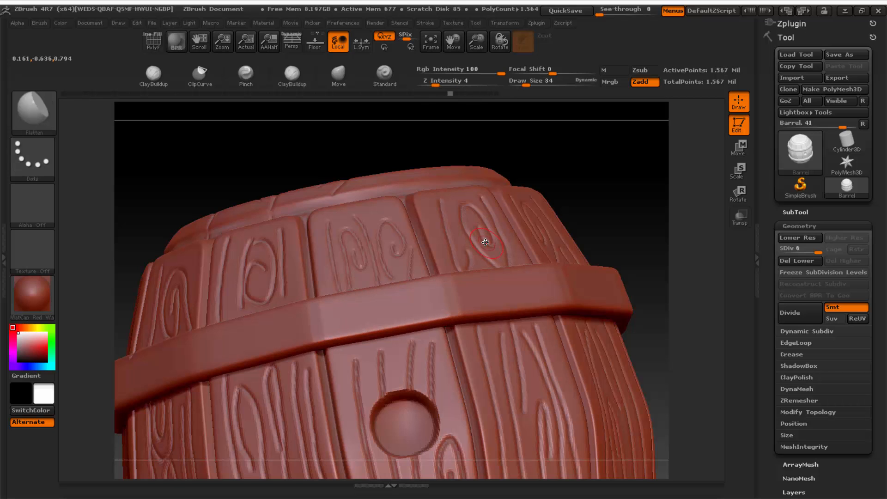
Step: Turn on radial symmetry and wear down the upper band's top and bottom edges with the Flatten brush at intensity 4
click(427, 20)
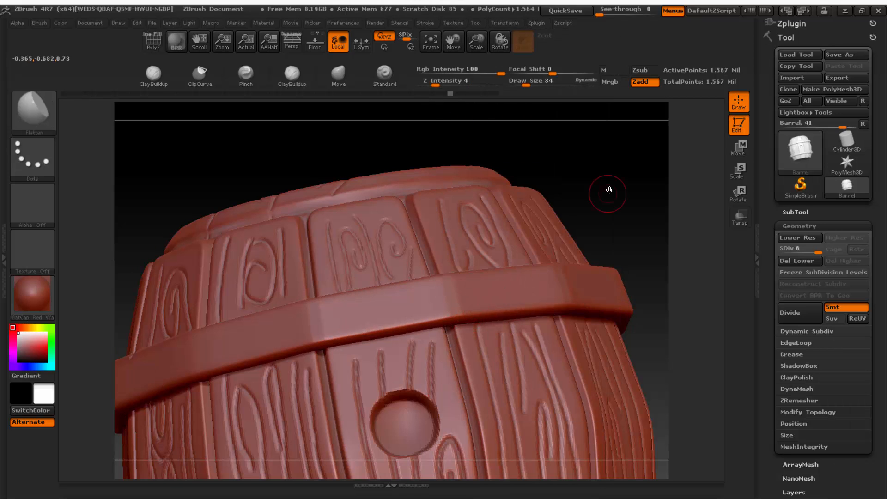
mouse_move(607, 192)
mouse_down()
mouse_move(493, 221)
mouse_move(401, 279)
mouse_up()
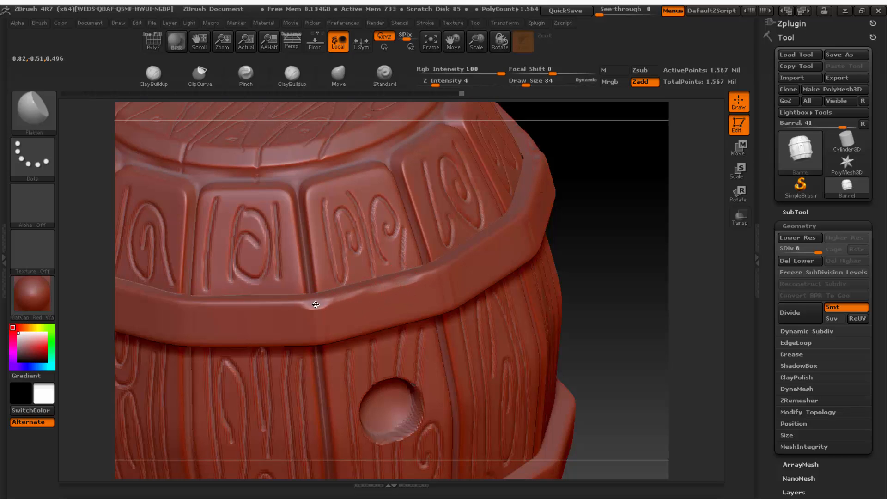
drag(249, 307, 304, 295)
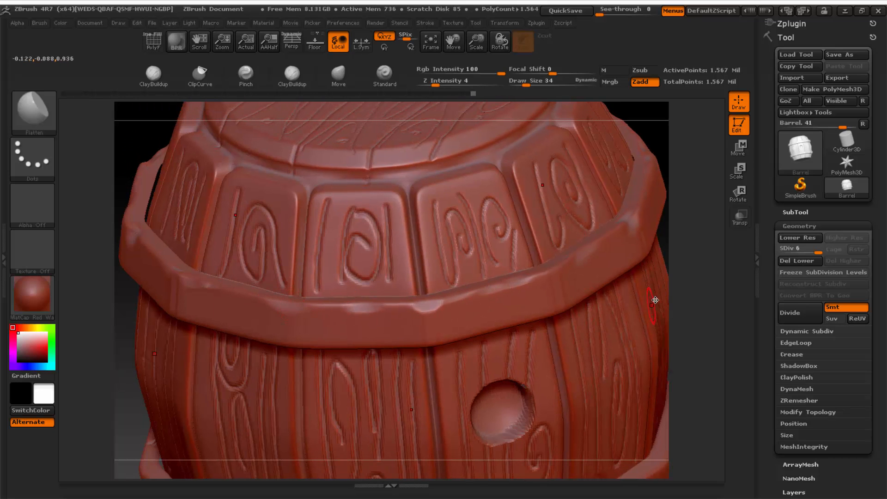
drag(655, 300, 441, 340)
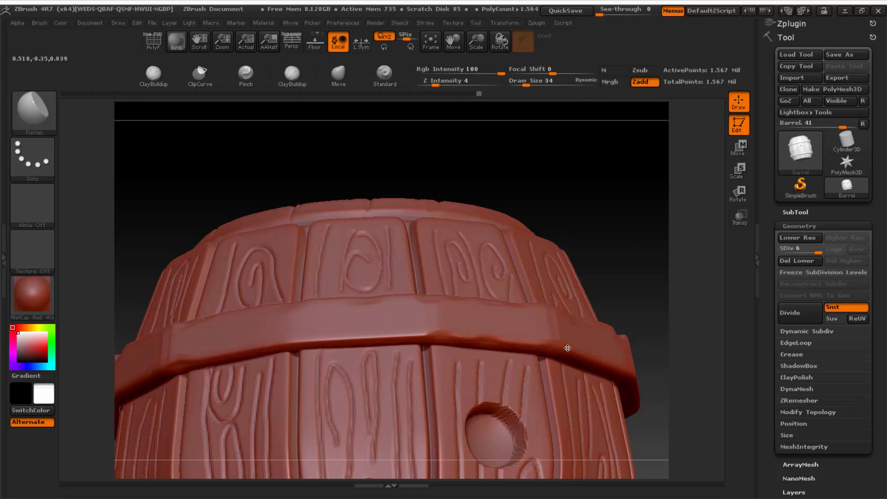
drag(602, 227, 398, 323)
Step: Cut chipped facets into the upper band's edges all around with the Planar brush at draw size 34
key(b)
key(p)
key(l)
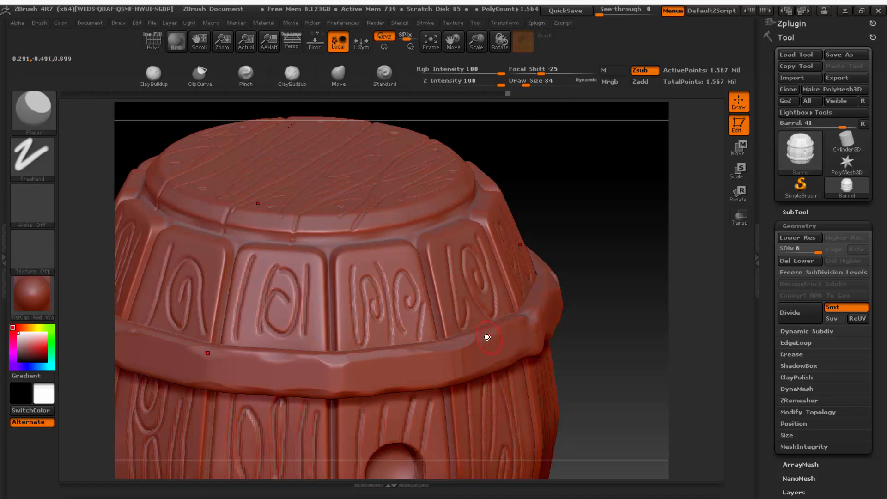
mouse_move(587, 300)
mouse_down()
mouse_move(550, 305)
mouse_move(619, 275)
mouse_up()
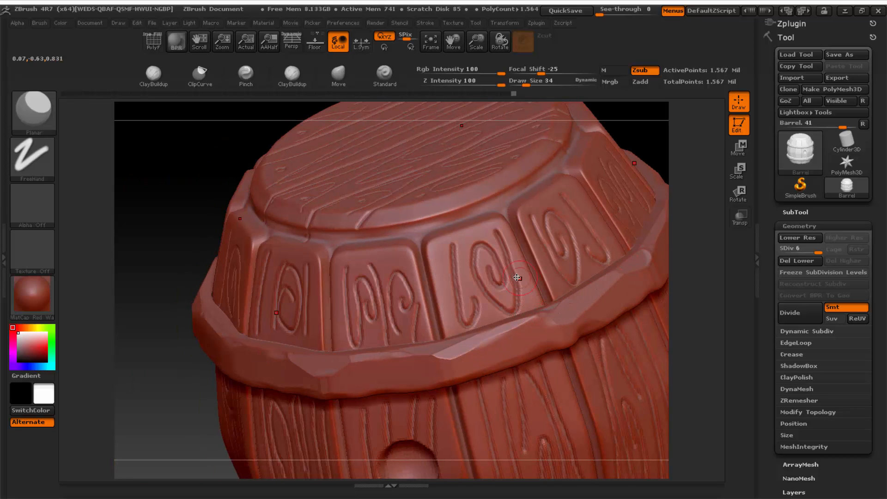
mouse_move(636, 165)
alt+mouse_down()
mouse_move(595, 207)
mouse_move(590, 290)
mouse_move(571, 272)
alt+mouse_up()
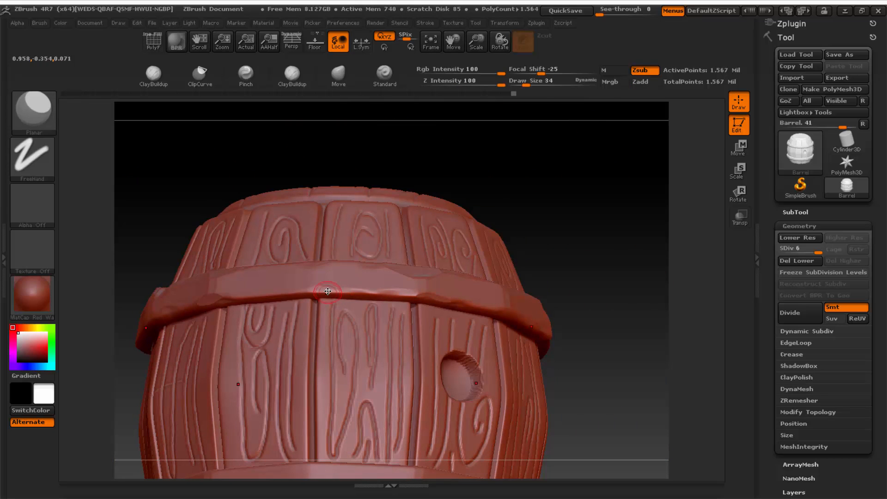
drag(386, 290, 462, 302)
Step: Chip the lower band's edges with the same Planar brush and inspect the whole barrel from several sides
mouse_move(571, 301)
alt+mouse_down()
mouse_move(527, 264)
mouse_move(352, 284)
mouse_move(532, 313)
mouse_move(367, 394)
mouse_move(276, 401)
alt+mouse_up()
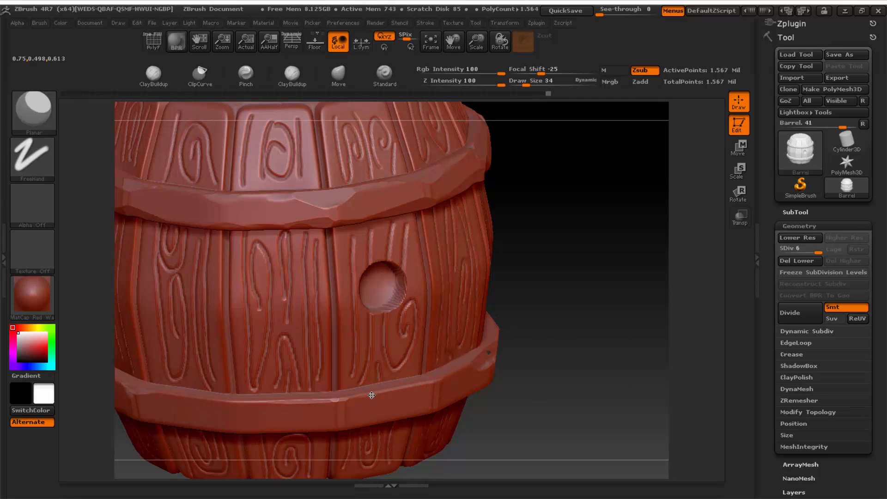
drag(554, 356, 254, 405)
key(f)
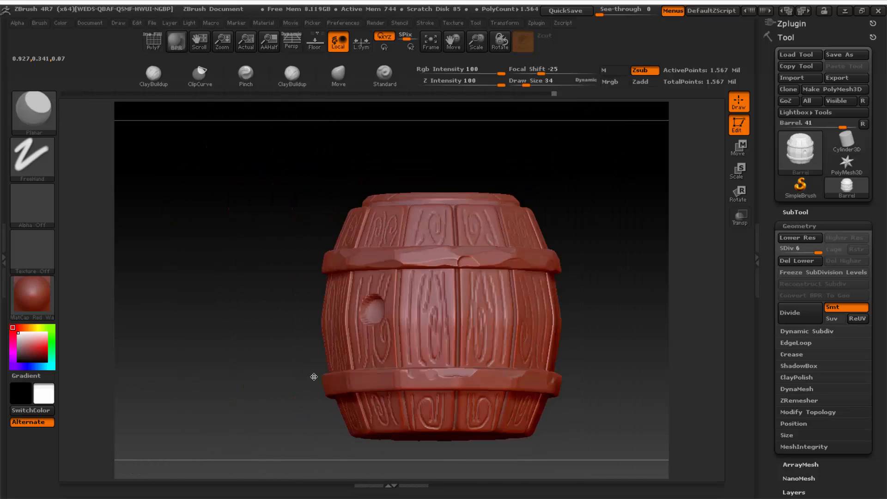
drag(313, 375, 531, 238)
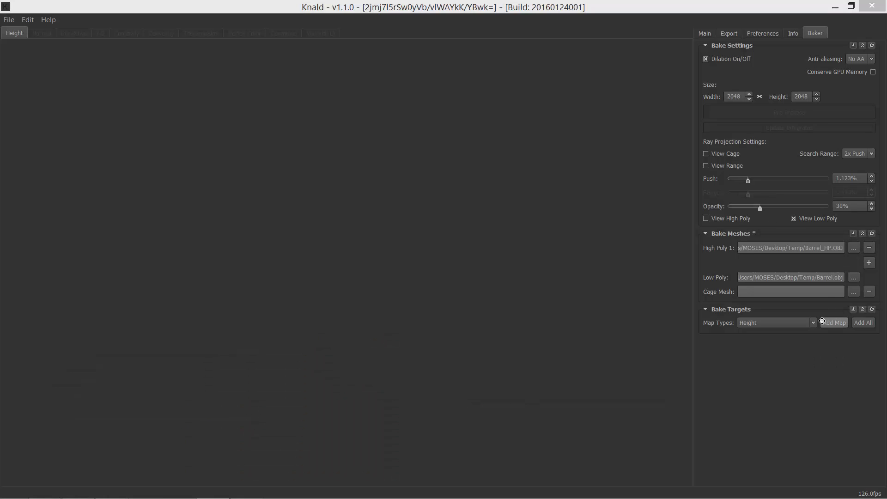
Step: In Knald, add Tangent Space Normals and Object Space Normals maps to the bake targets
click(812, 322)
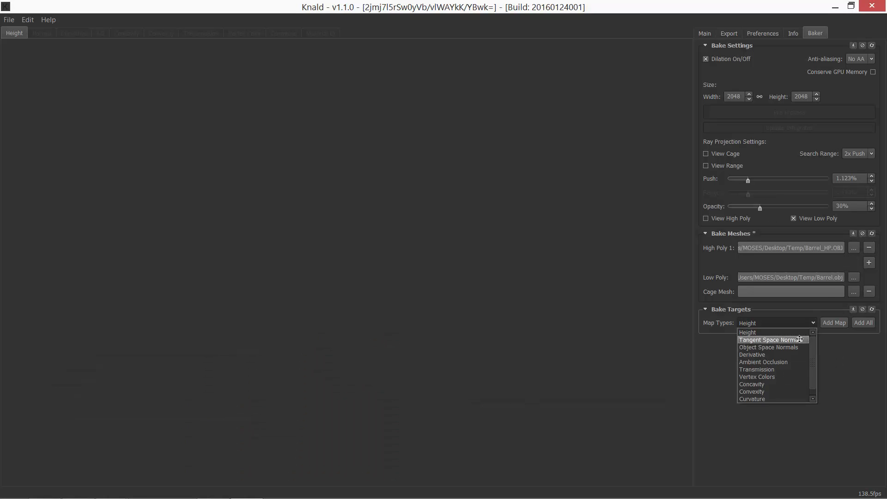
click(775, 337)
click(833, 322)
click(812, 322)
click(776, 344)
click(833, 323)
Step: Add Ambient Occlusion and Curvature maps to the bake targets
click(775, 323)
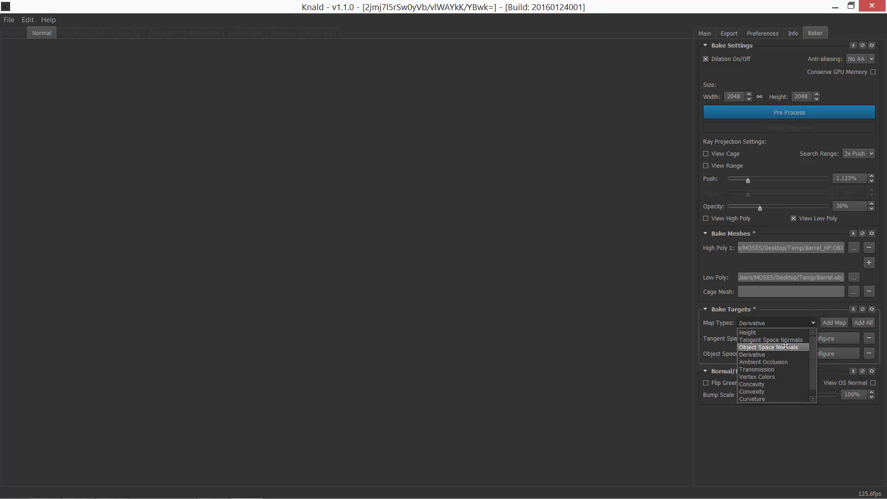
click(775, 362)
click(832, 322)
click(785, 322)
click(767, 399)
click(834, 323)
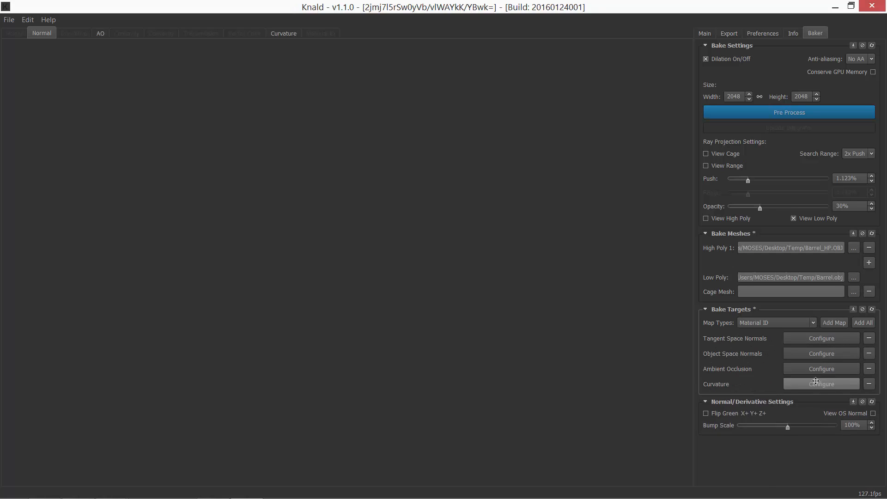
Step: Pre-process and bake the barrel's maps, enlarge the 3D preview window and turn the model in it
click(777, 115)
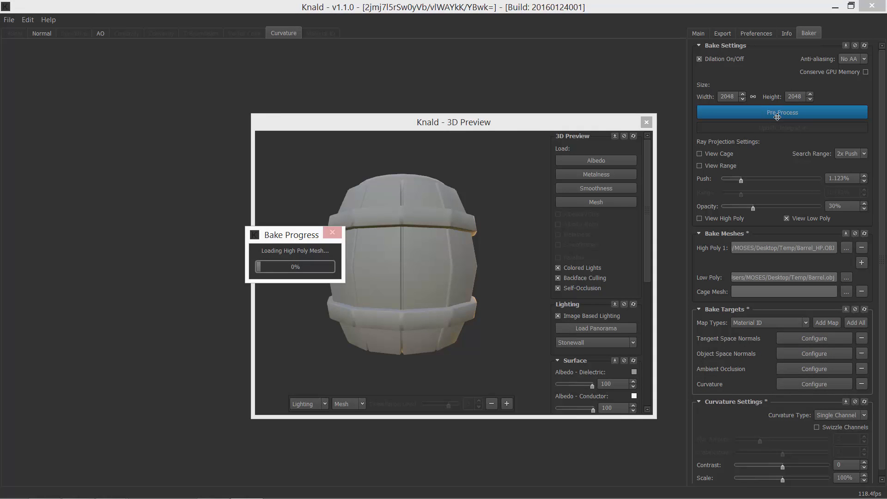
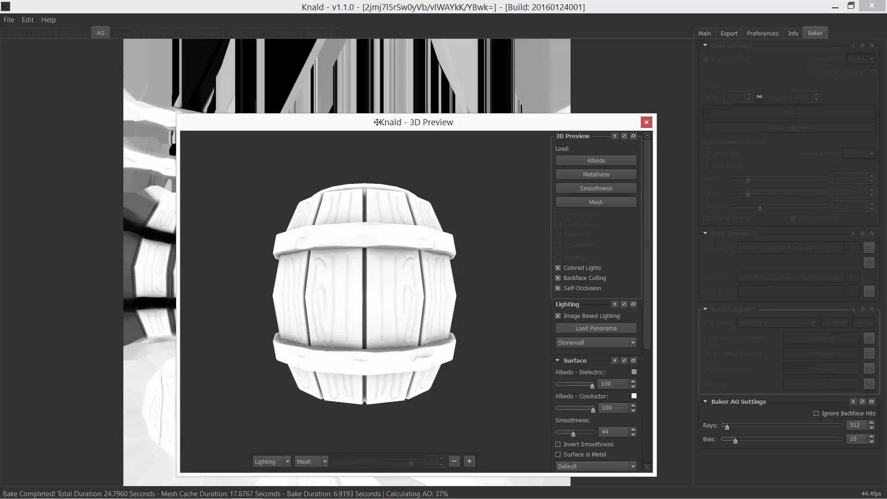
drag(175, 119, 146, 68)
drag(351, 185, 300, 302)
Step: Compare the baked barrel under several shading modes in the 3D preview, ending on Lighting
click(257, 462)
click(258, 483)
click(259, 461)
click(255, 493)
click(274, 461)
click(254, 472)
Step: Check the available bake map types and inspect the baked barrel in the repositioned 3D preview
click(776, 322)
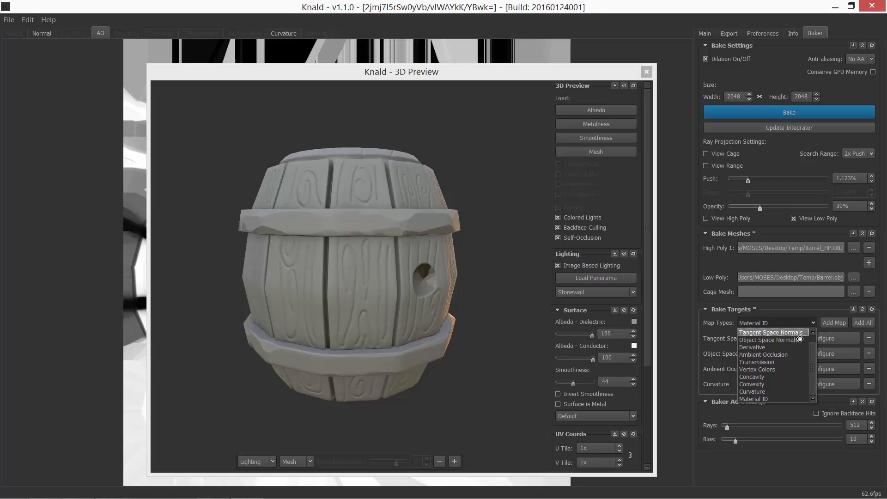
click(762, 368)
click(809, 357)
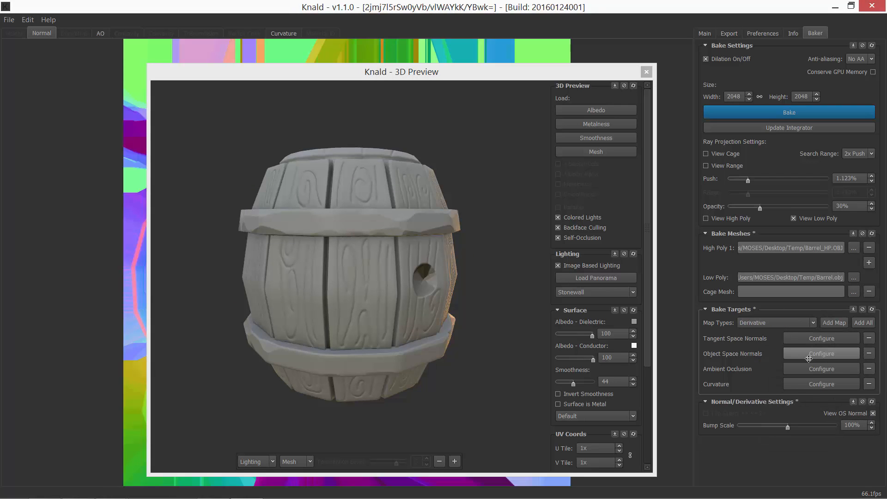
click(269, 465)
drag(410, 73, 461, 14)
click(776, 323)
drag(545, 245, 573, 249)
click(784, 323)
drag(577, 105, 495, 101)
drag(557, 18, 487, 78)
drag(358, 215, 389, 218)
Step: Create a folder named Barrel inside the CannonSeas images folder and set it as the export path
click(729, 33)
click(869, 147)
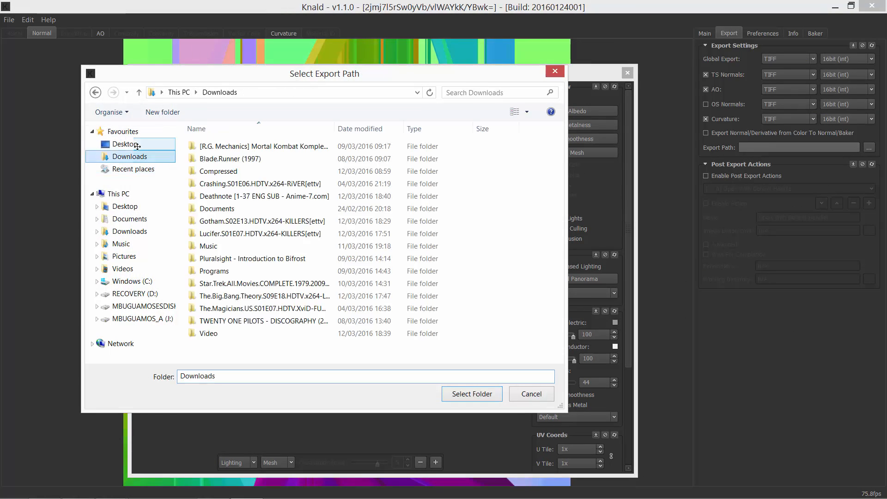
click(124, 144)
double_click(384, 277)
double_click(271, 210)
right_click(239, 223)
click(361, 312)
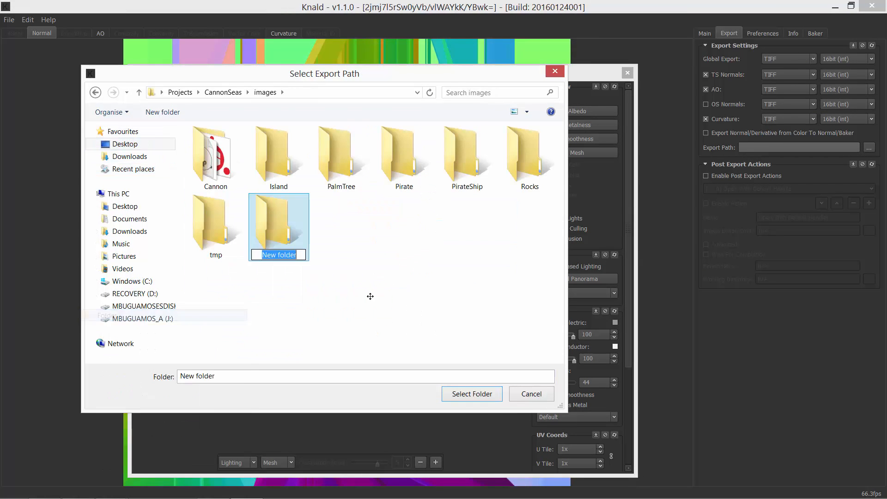
key(BackSpace)
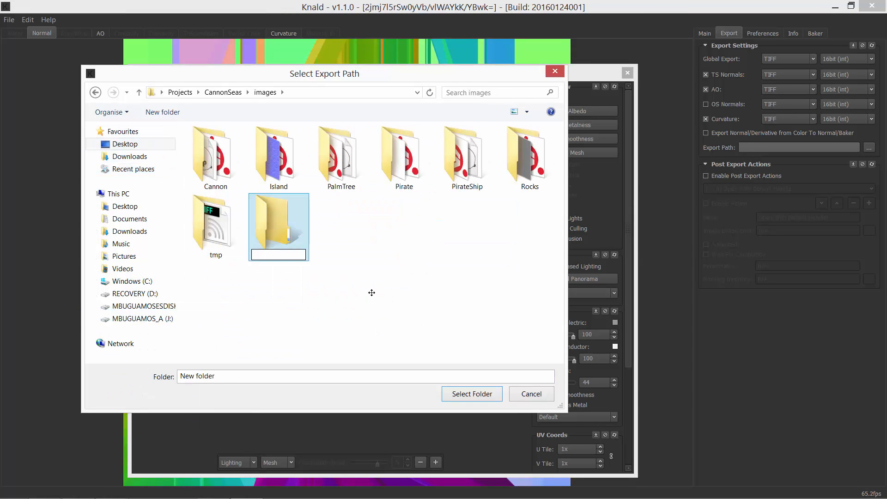
text(Barrel)
key(Return)
key(Return)
click(472, 394)
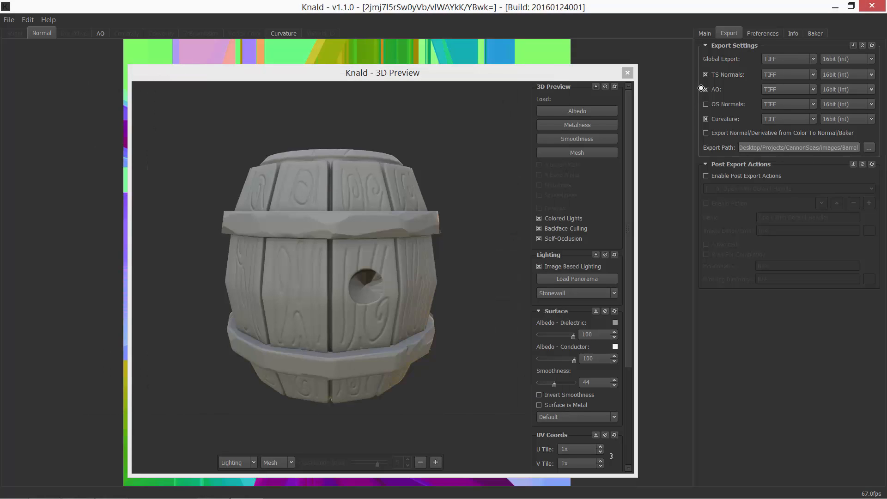
Step: Name the export Barrel and export the baked maps
click(711, 34)
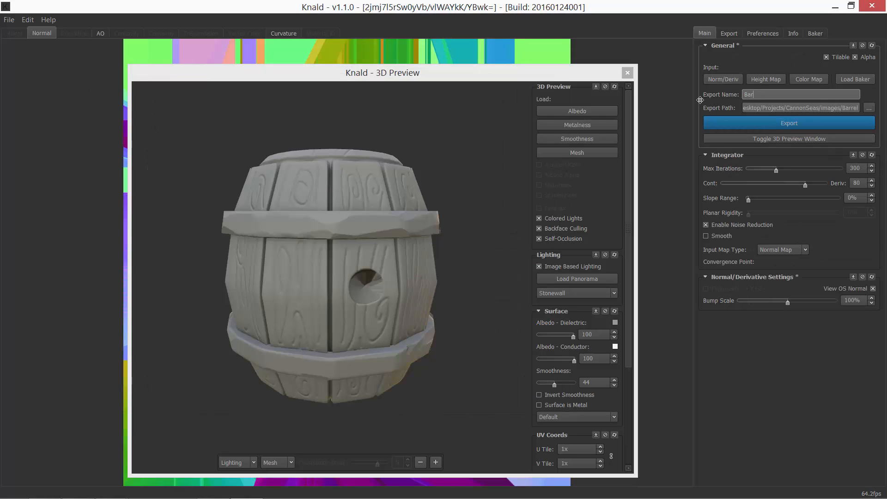
click(743, 122)
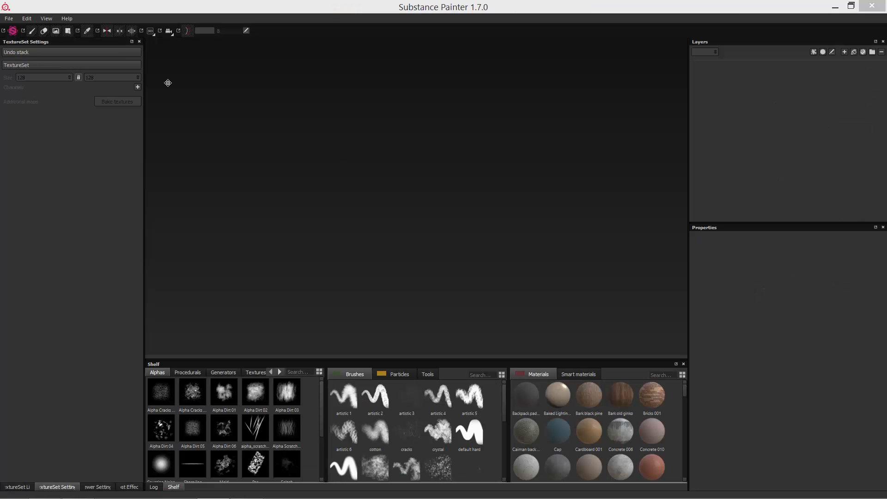
Step: In Substance Painter, start a new project and choose Barrel.fbx from the CannonSeas Exports folder as its mesh
click(9, 18)
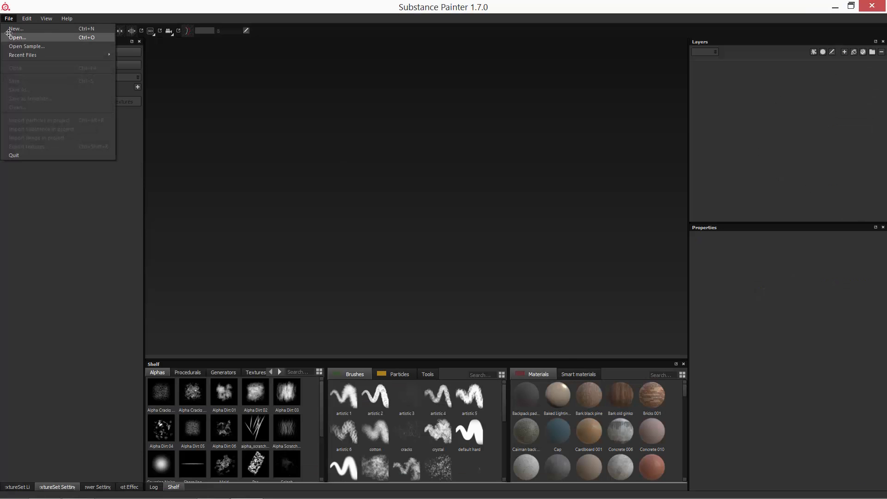
click(18, 27)
click(534, 204)
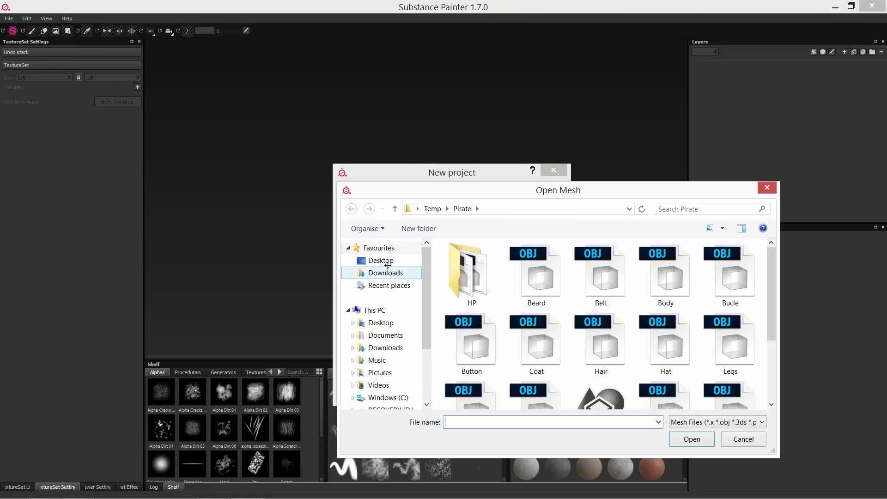
click(380, 260)
double_click(632, 395)
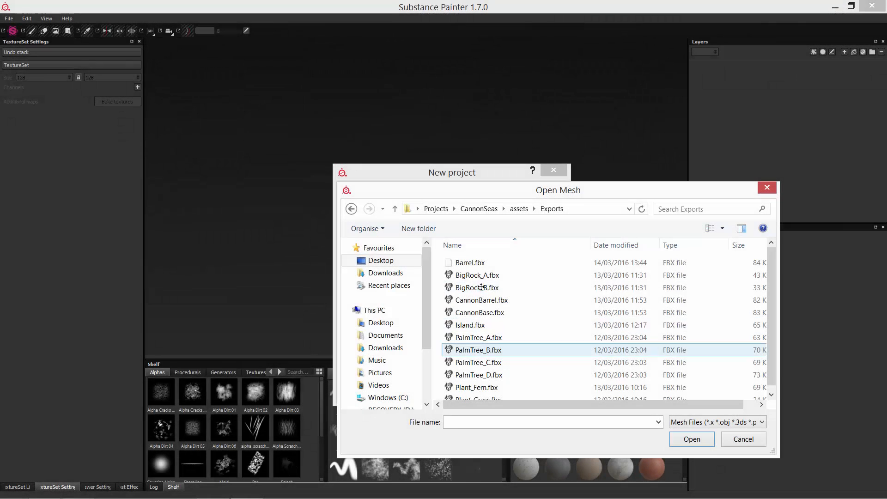
Step: Import all the baked maps from the Barrel images folder into the new project and create it
click(481, 291)
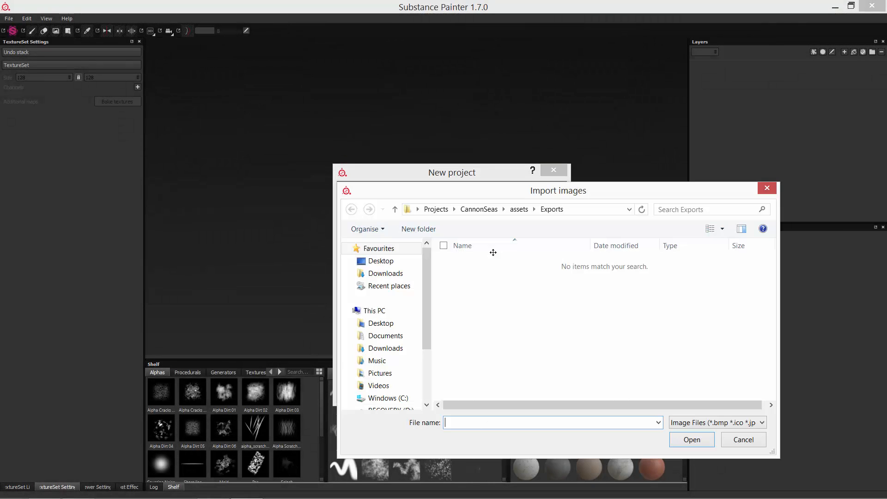
click(480, 210)
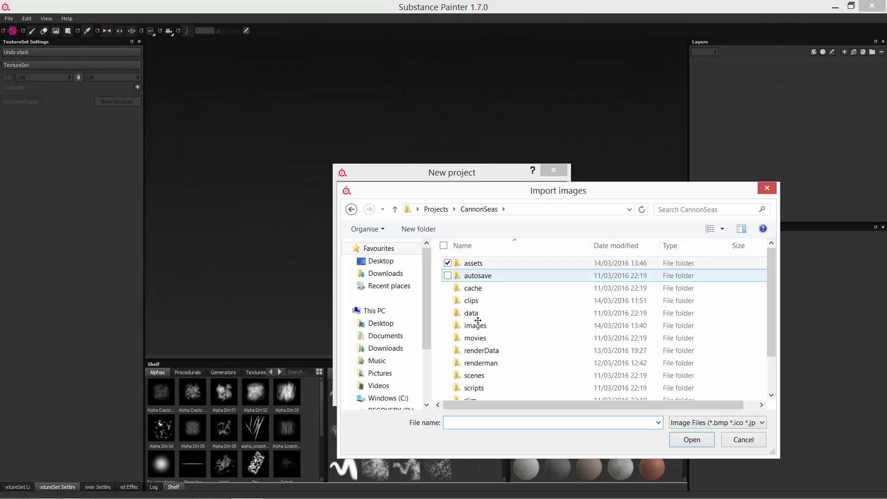
double_click(478, 325)
click(468, 282)
double_click(467, 282)
drag(456, 354, 727, 272)
click(683, 439)
click(486, 391)
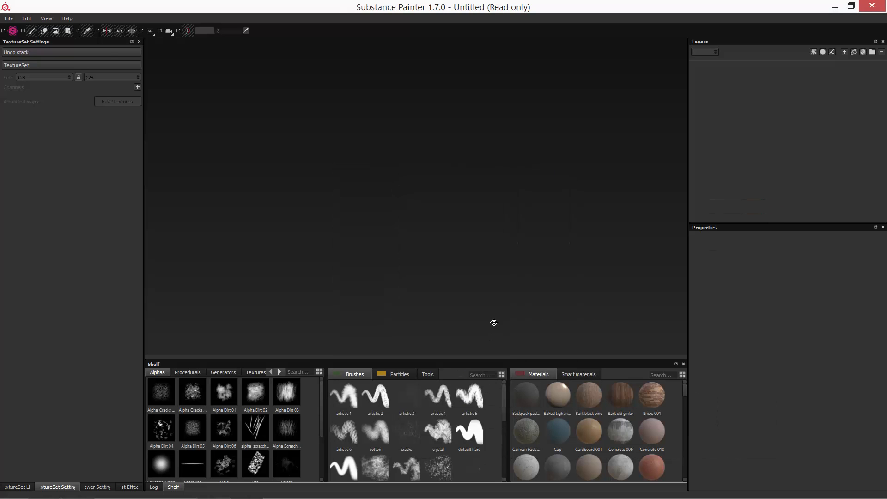
Step: Assign Barrel_os_normal as the world space normal, ids as the ID map and Barrel_occlusion as the ambient occlusion map
scroll(596, 194, down, 3)
alt+drag(388, 162, 434, 194)
alt+middle_drag(383, 129, 380, 164)
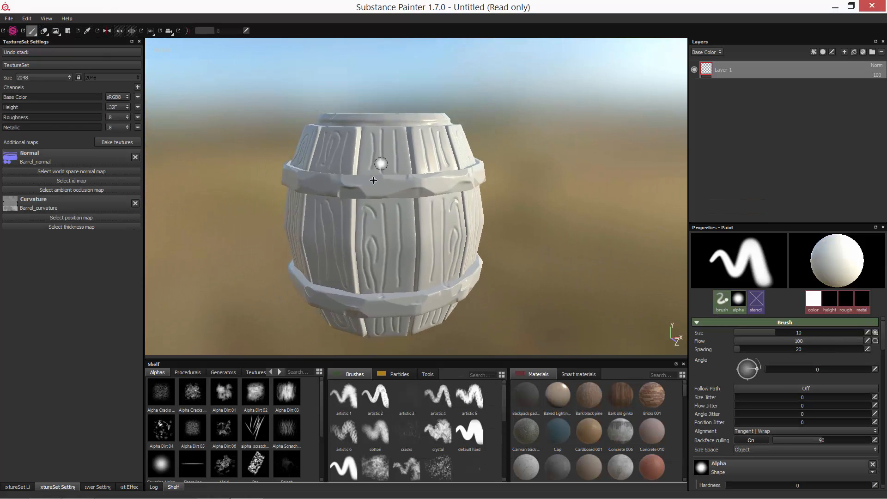
alt+drag(380, 165, 332, 180)
click(37, 170)
click(121, 181)
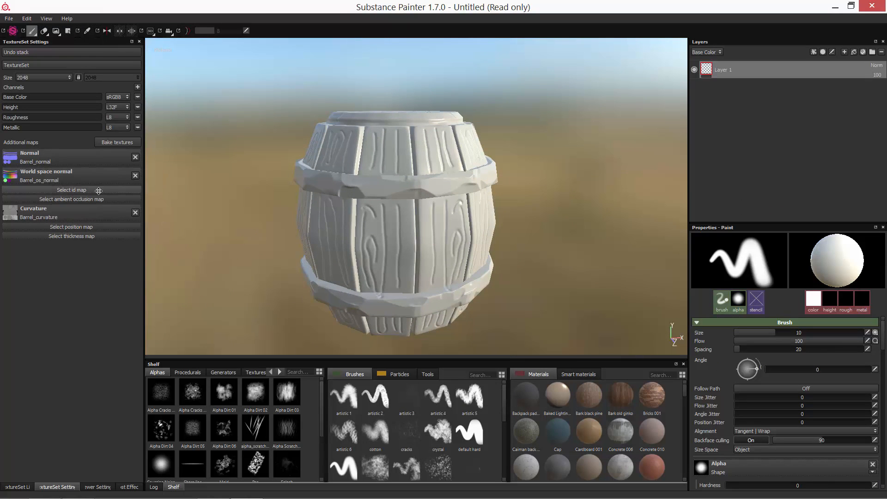
click(98, 190)
click(157, 226)
click(78, 206)
click(141, 222)
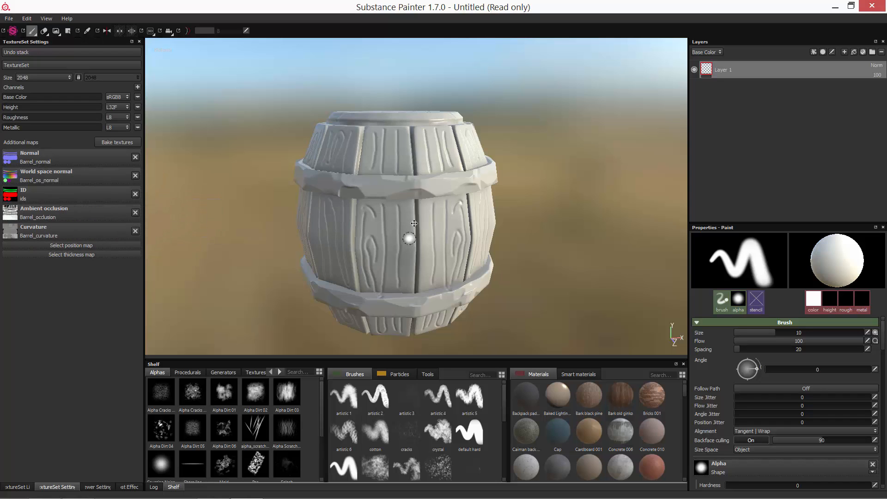
Step: Bake only the missing position and thickness maps for the barrel
alt+drag(392, 175, 401, 180)
alt+right_drag(401, 180, 359, 199)
click(127, 144)
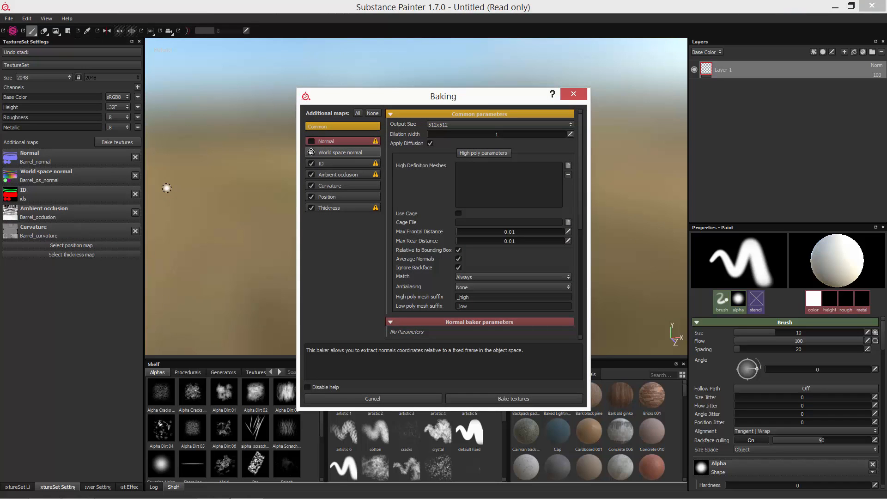
click(515, 400)
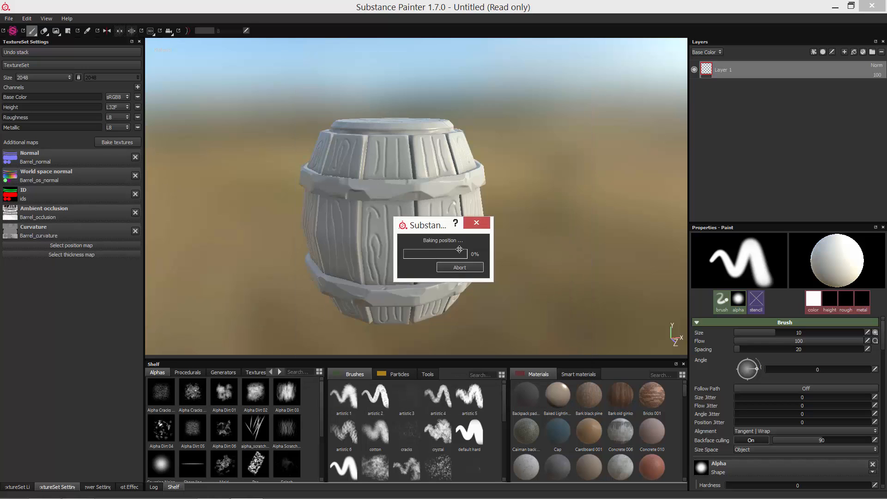
click(460, 267)
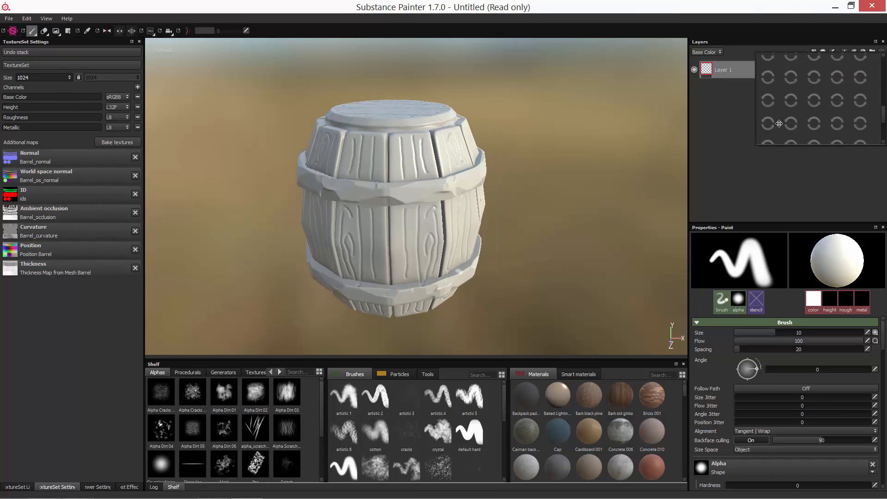
Step: Add the Wood walnut smart material to the barrel, and try Wood stylized above it
alt+drag(436, 198, 401, 160)
scroll(401, 159, up, 2)
click(862, 53)
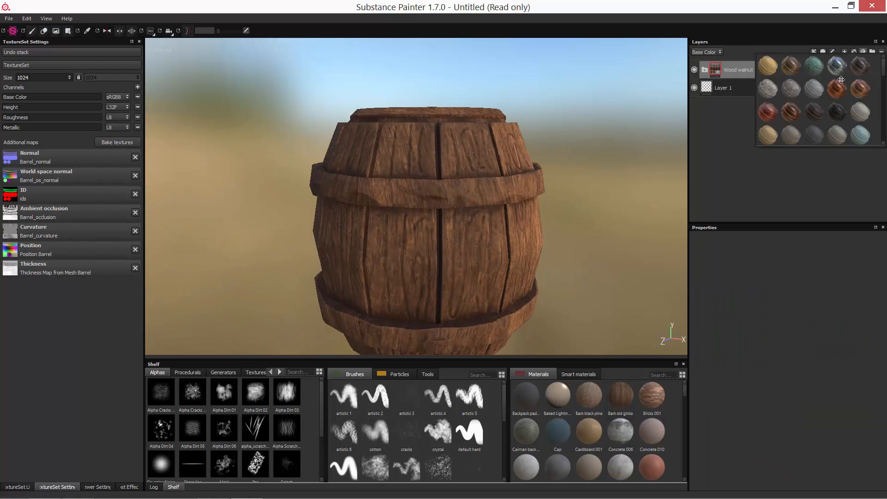
click(857, 109)
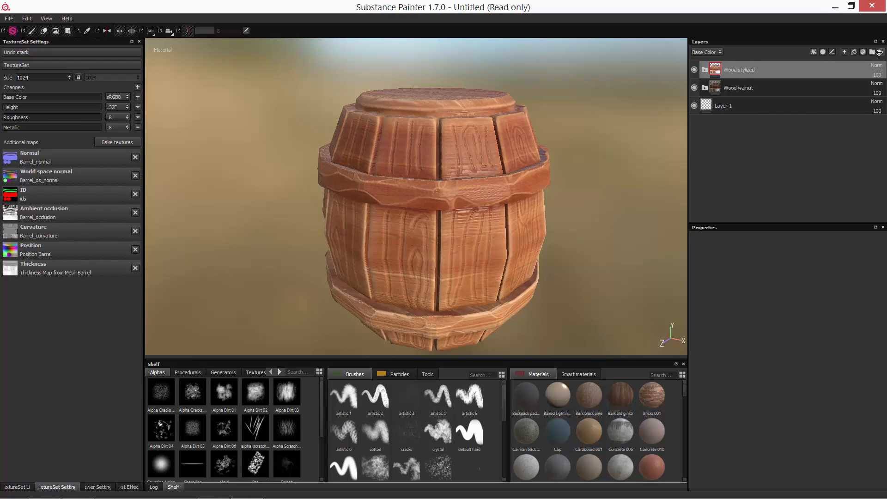
Step: Darken the base color of Wood walnut's Base layer to RGB 0.124, 0.055, 0.020
click(704, 70)
scroll(703, 71, down, 1)
click(721, 197)
click(725, 380)
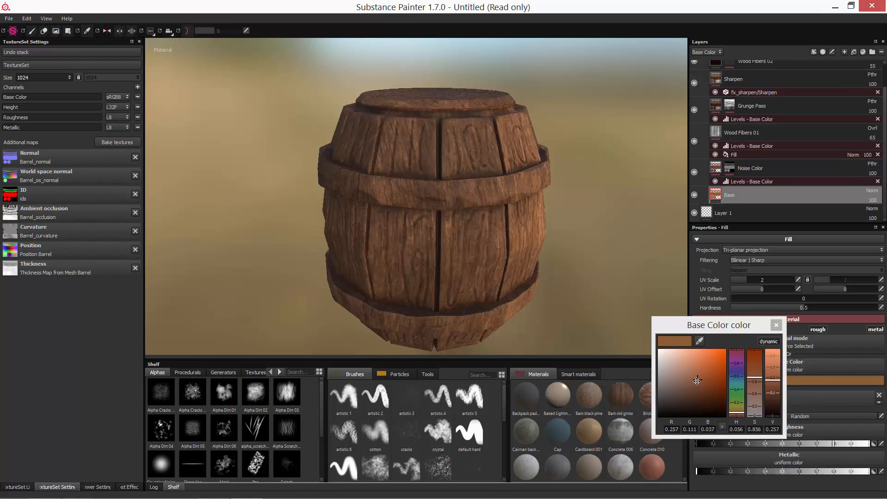
click(696, 390)
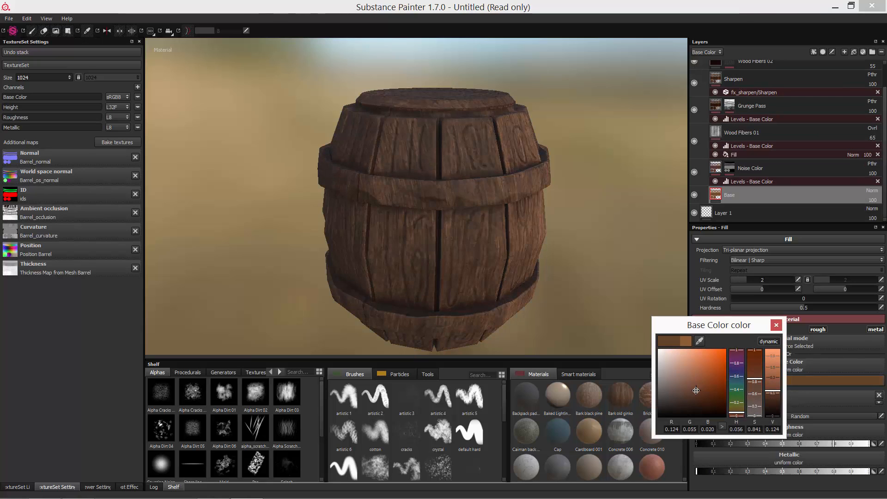
click(775, 324)
Step: Add a new layer above Wood Fibers 02 inside Wood walnut and give it a fill effect
scroll(812, 88, up, 1)
click(813, 87)
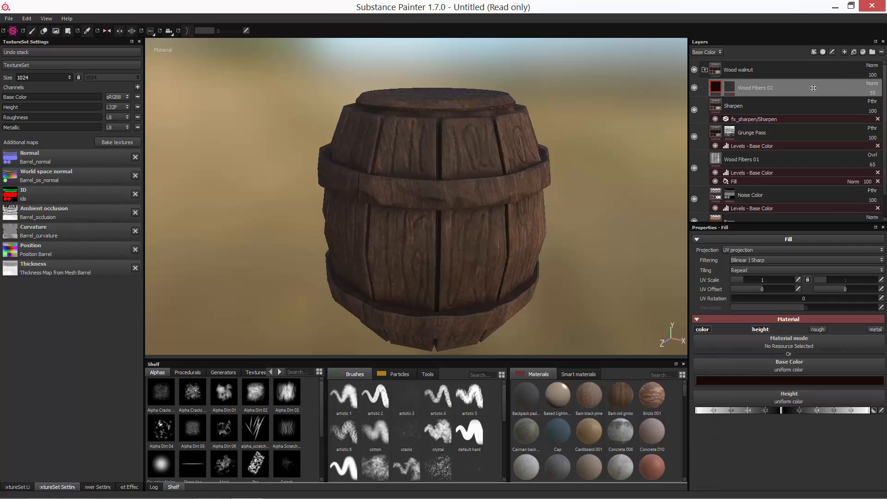
click(841, 51)
right_click(748, 88)
click(786, 320)
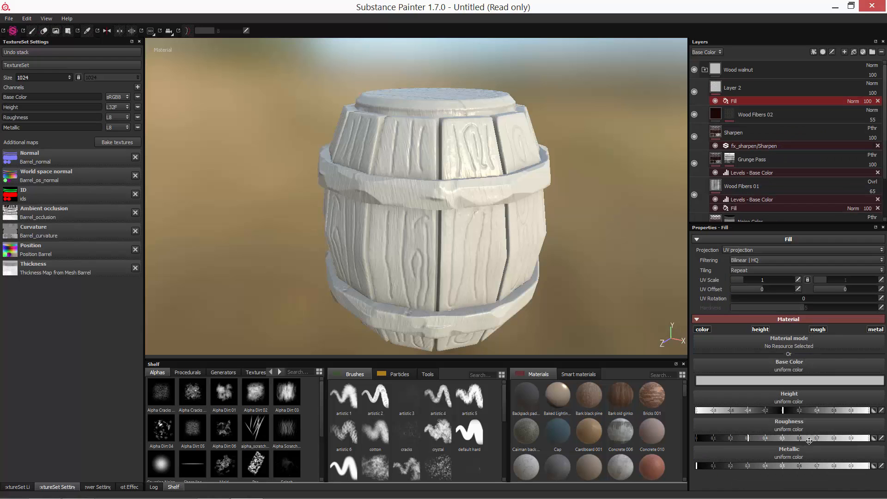
Step: Raise the new fill's roughness to the maximum and exclude its height channel
drag(809, 440, 867, 440)
click(760, 329)
alt+drag(566, 178, 559, 152)
scroll(559, 152, up, 2)
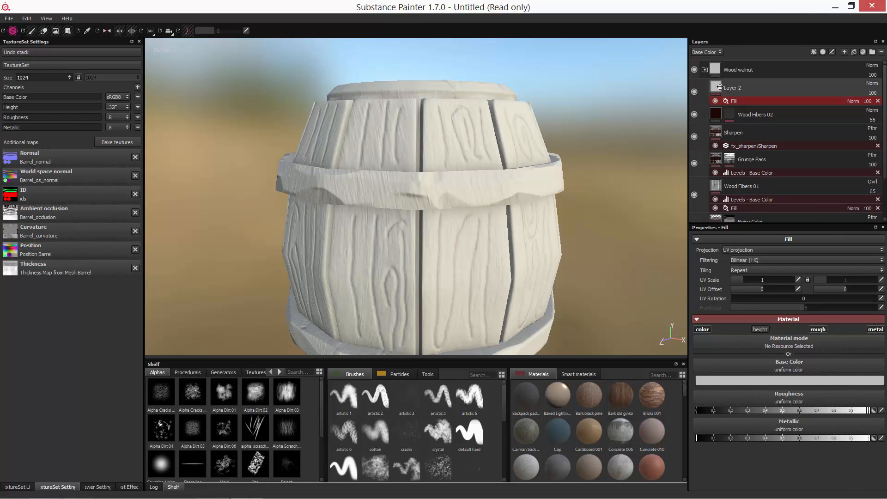
Step: Set the fill's base color to a near-black of RGB 0.002, 0.001, 0.001
click(721, 88)
click(776, 100)
click(774, 380)
drag(729, 401, 732, 415)
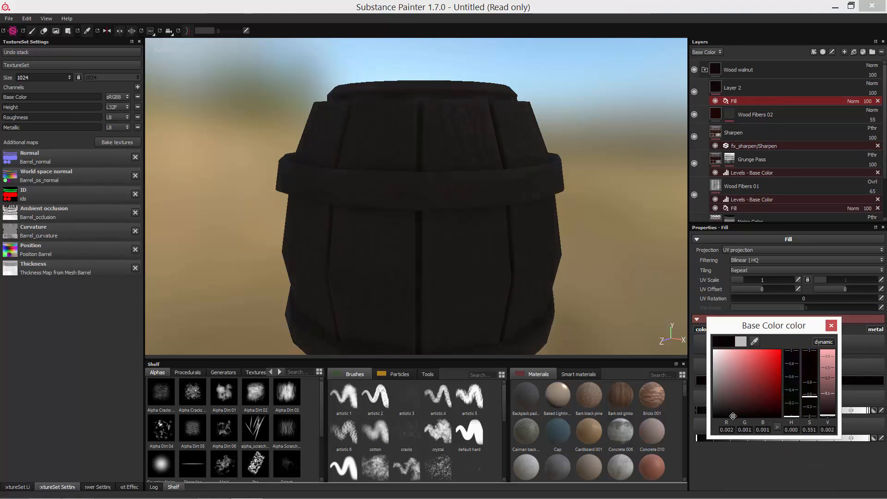
click(830, 326)
Step: Give the dark layer a black mask driven by an MG Edge Select generator
right_click(749, 88)
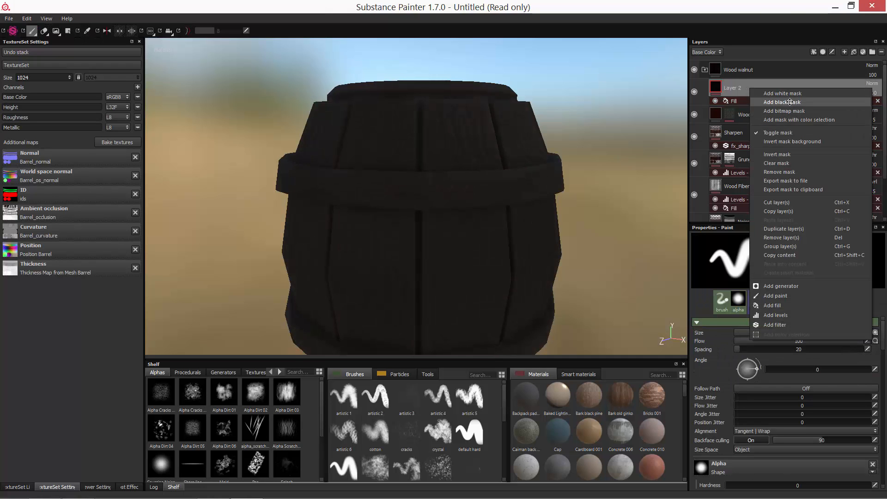
click(789, 102)
right_click(737, 88)
click(781, 285)
click(822, 254)
click(820, 340)
Step: Set the MG Edge Select generator's level to 0.88 and check the barrel from the side
alt+drag(534, 291, 535, 284)
click(857, 296)
scroll(510, 198, down, 3)
alt+drag(497, 188, 758, 121)
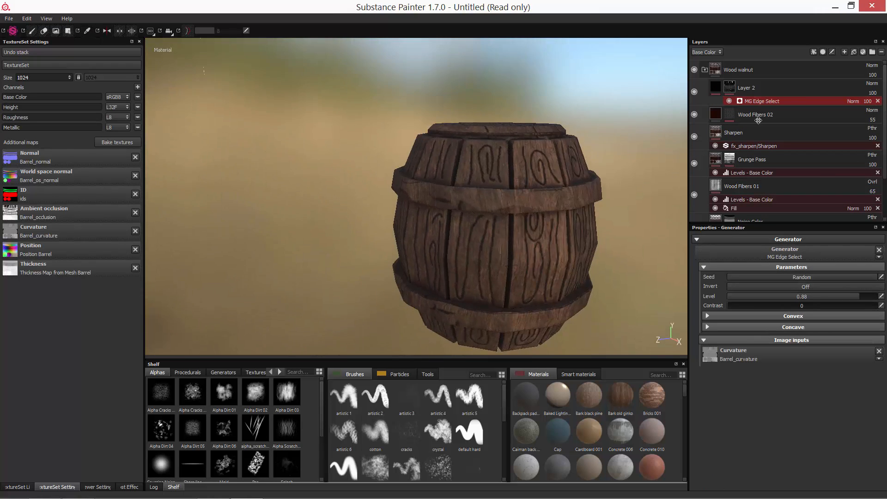
Step: Collapse the Wood walnut group and add the Cobalt damaged smart material above it
click(798, 75)
click(864, 53)
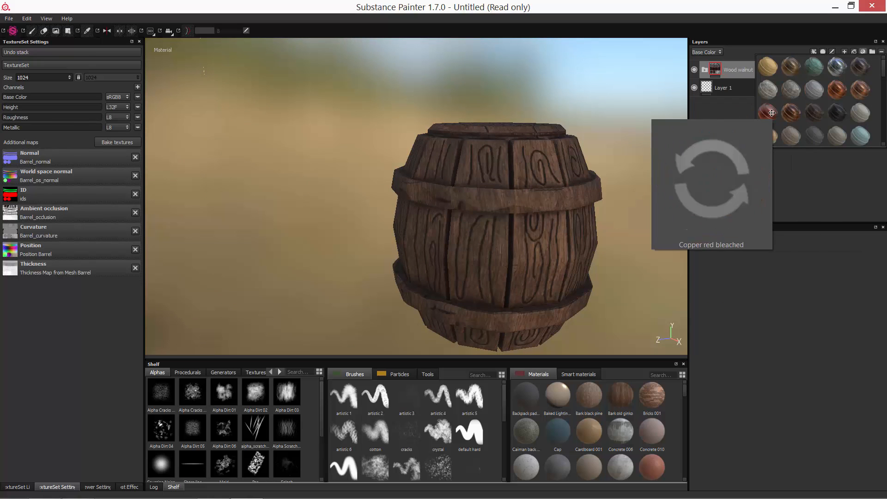
click(860, 66)
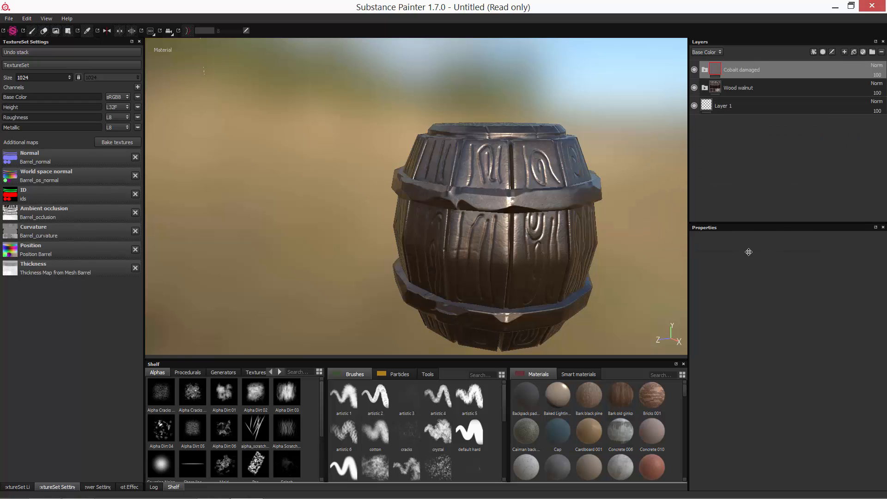
Step: Mask Cobalt damaged with a color selection that picks the ID color of the barrel's bands
click(813, 99)
click(862, 307)
click(545, 200)
alt+drag(545, 200, 527, 226)
click(785, 69)
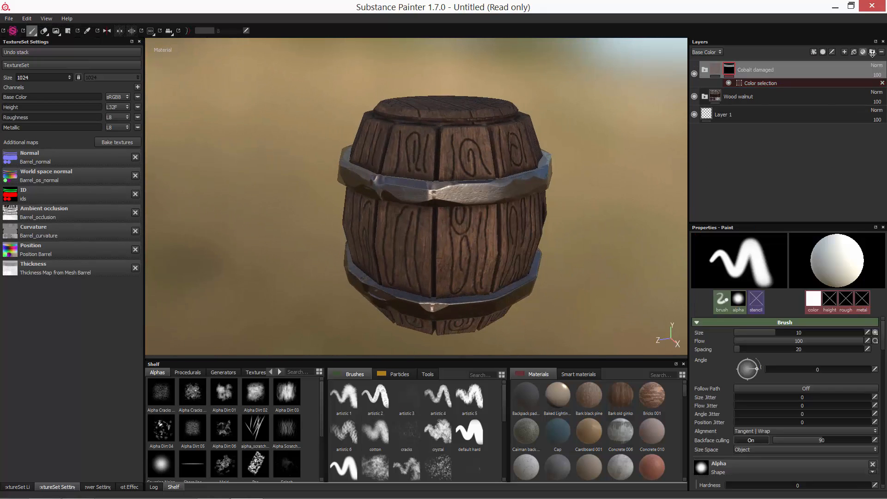
Step: Replace Cobalt damaged with the Copper worn smart material and mask it with a color selection of the bands' ID color
key(Delete)
click(844, 53)
click(863, 52)
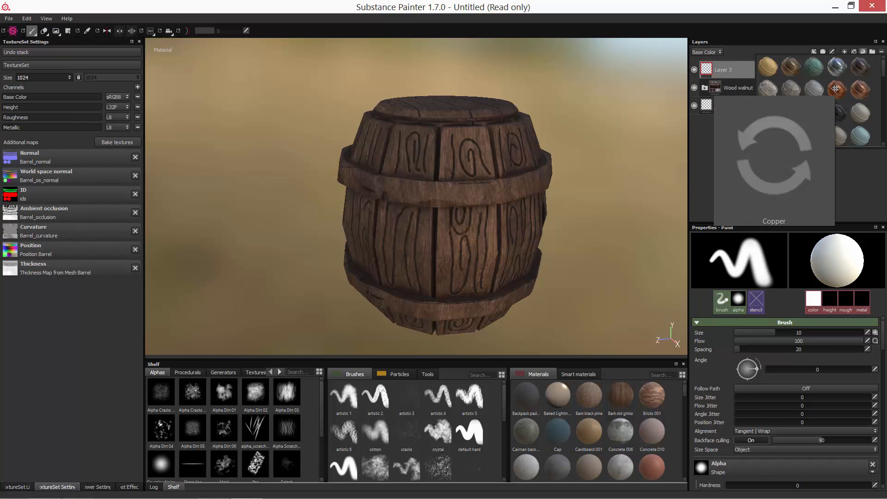
click(790, 114)
right_click(739, 69)
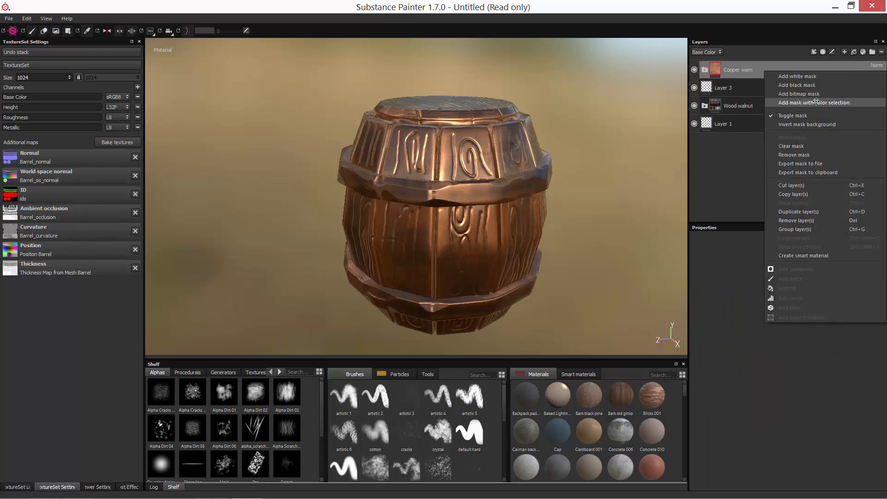
click(785, 102)
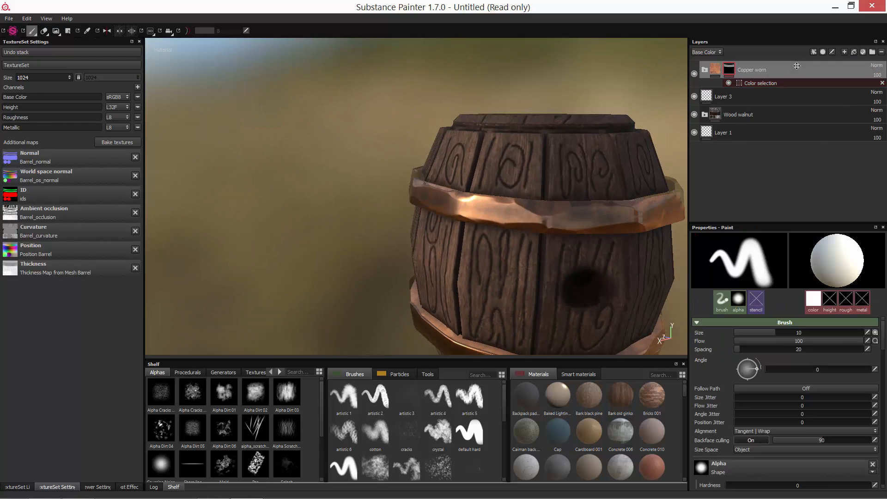
Step: Group Copper worn in a folder named bINDINGS and mask the folder with a color selection of the barrel's bands
click(737, 68)
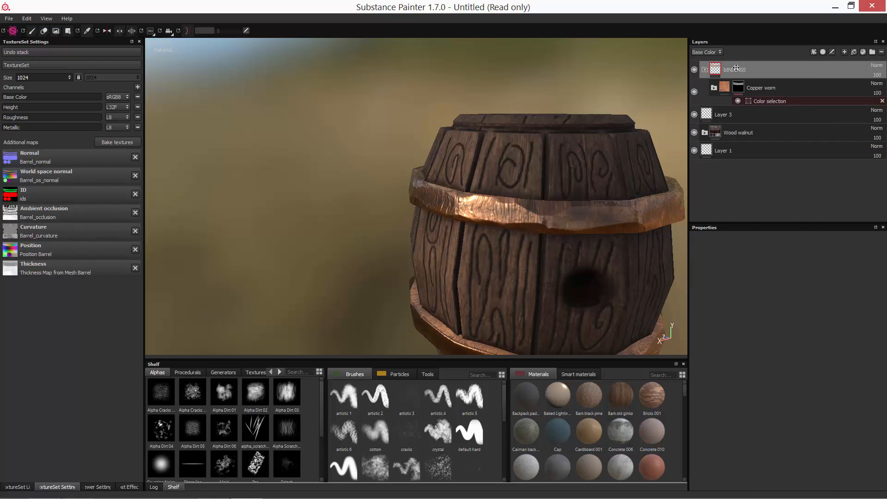
right_click(736, 68)
click(785, 106)
Step: Group Wood walnut in a folder named wOOD and mask it with a color selection that picks the planks' red ID color
click(791, 139)
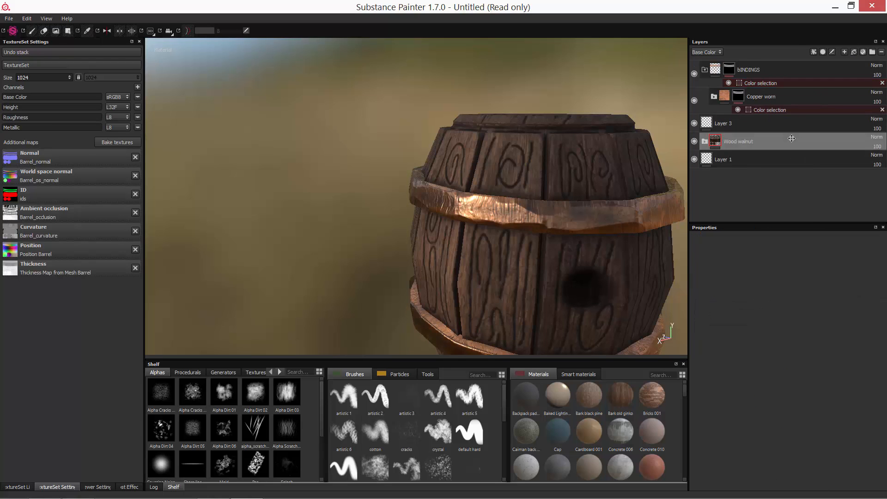
key(ctrl+g)
right_click(733, 140)
click(794, 178)
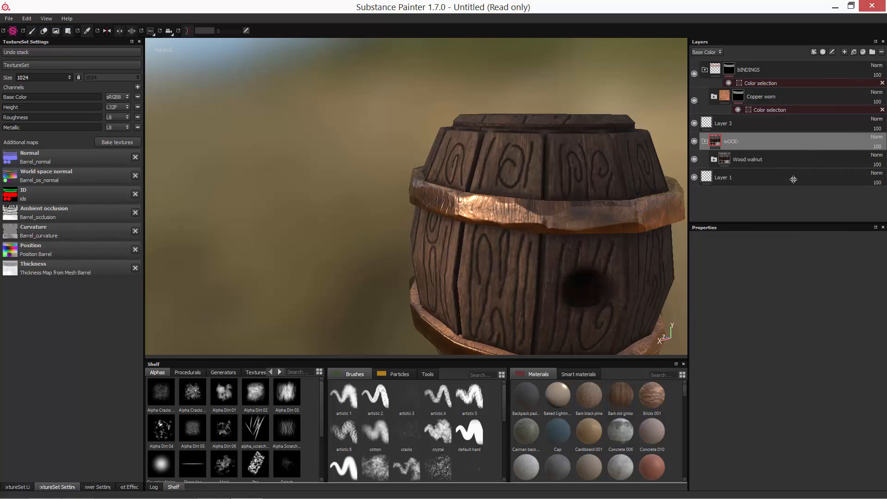
click(629, 267)
Step: Set the viewer's environment opacity to 0
alt+drag(629, 267, 518, 150)
alt+middle_drag(517, 150, 500, 183)
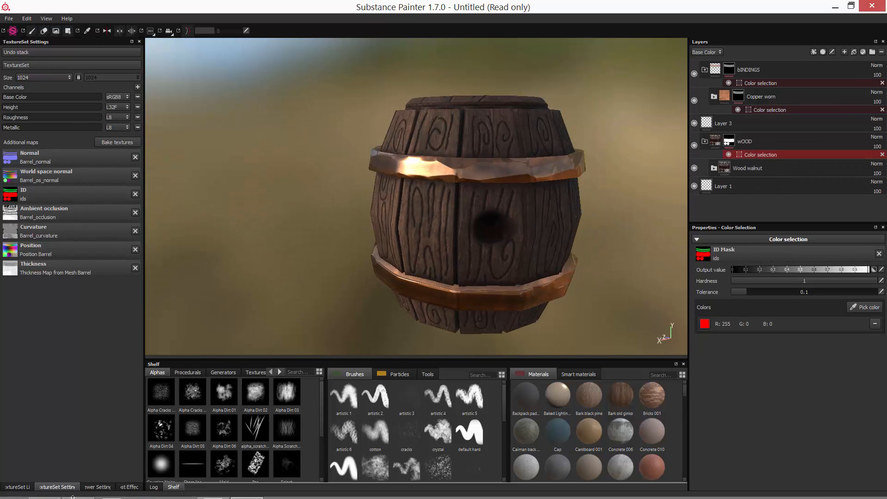
click(96, 487)
drag(108, 73, 71, 73)
Step: Delete Copper worn and add the Silver Armor smart material inside the bINDINGS folder
click(792, 93)
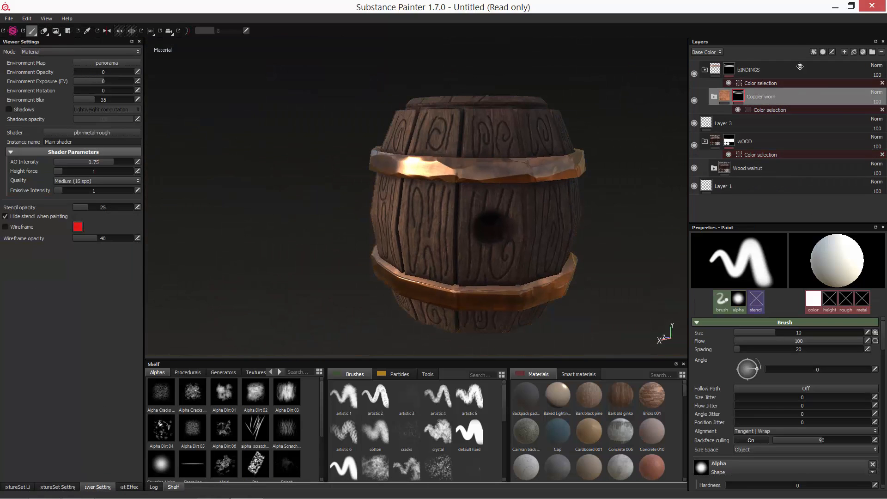
click(881, 52)
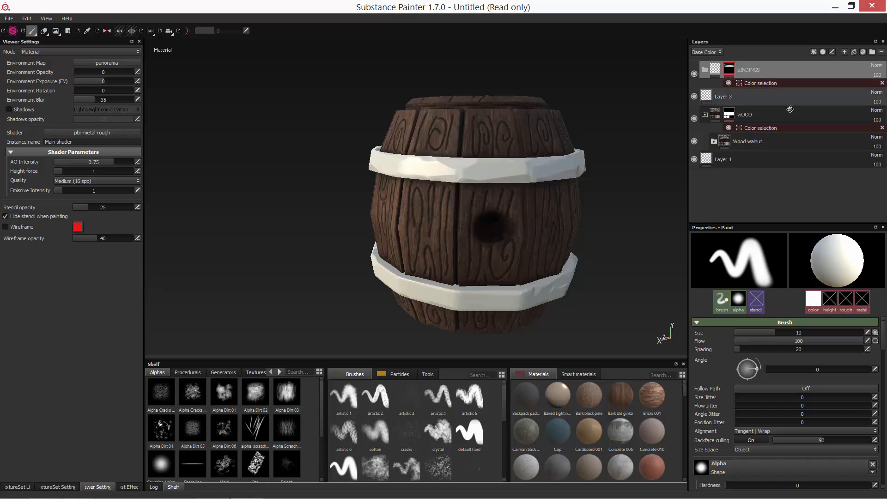
click(863, 52)
scroll(796, 113, down, 2)
click(789, 122)
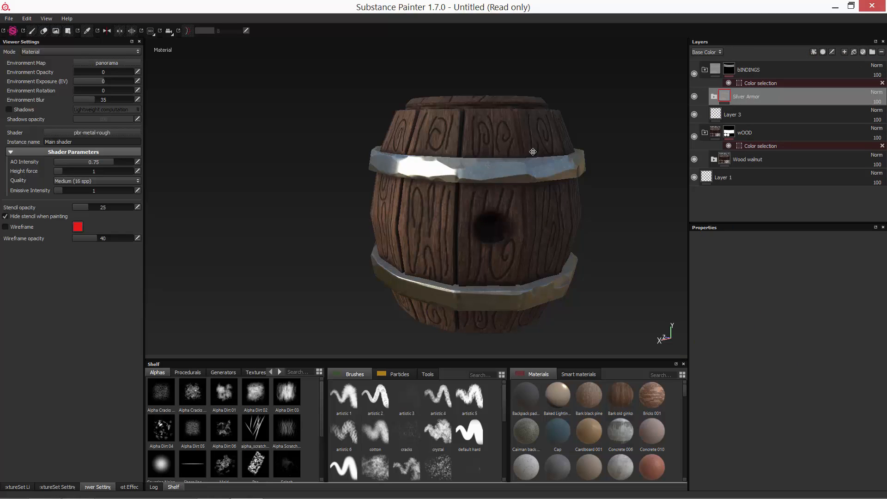
Step: Expand Silver Armor and darken its Base layer's base color to a neutral grey of 0.134
alt+drag(533, 149, 573, 152)
scroll(572, 152, up, 4)
click(714, 96)
scroll(736, 130, down, 4)
click(738, 128)
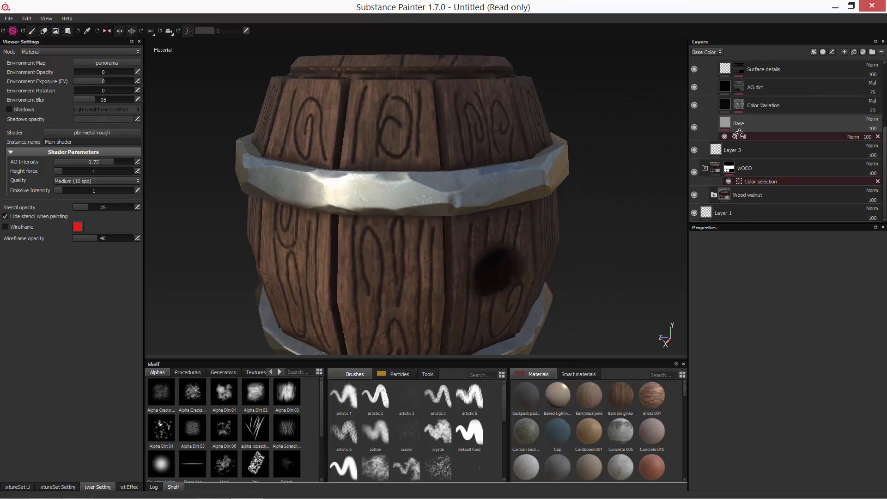
click(765, 384)
click(693, 392)
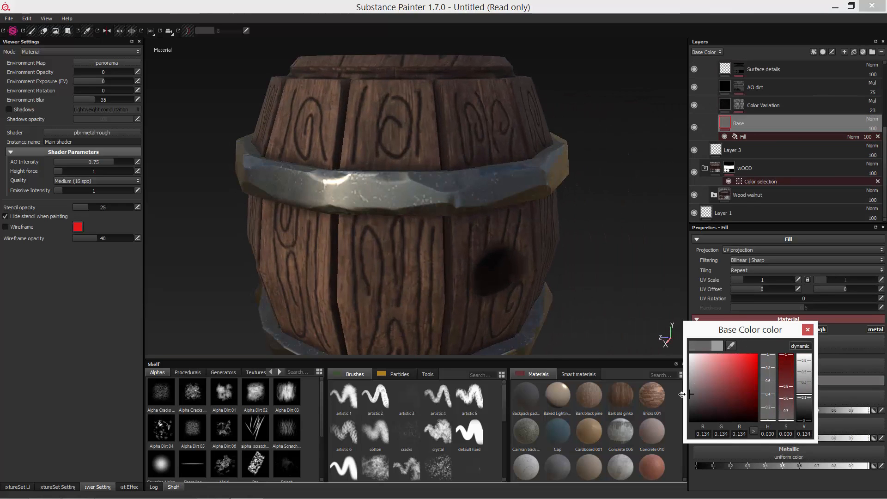
click(518, 226)
Step: Collapse the bINDINGS folder and delete the empty Layer 3 below it
scroll(693, 105, up, 3)
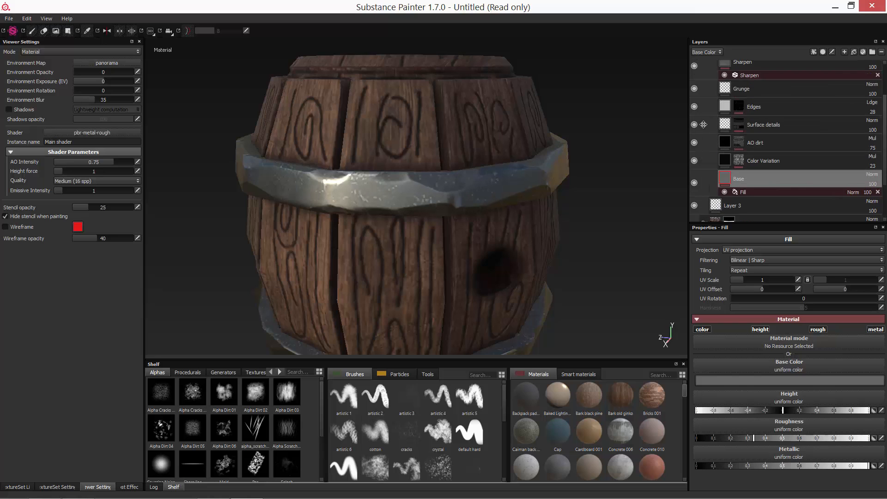
scroll(695, 124, up, 3)
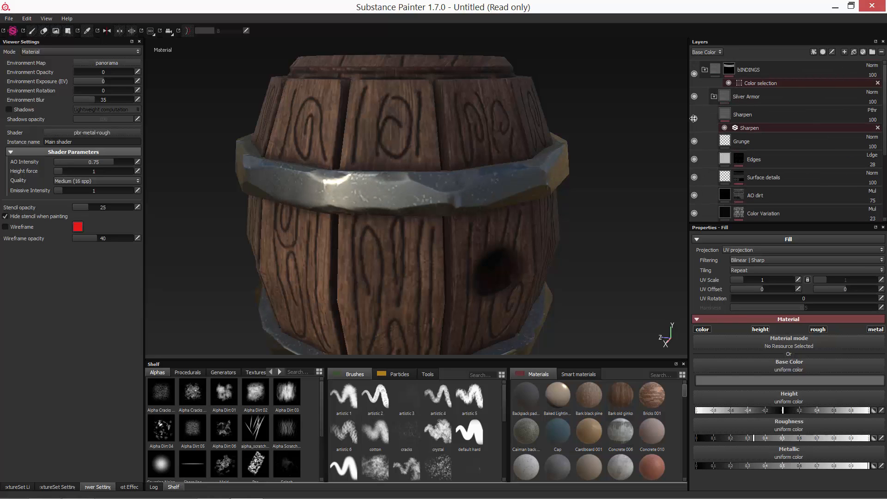
click(705, 69)
scroll(410, 142, down, 4)
mouse_move(409, 142)
alt+mouse_down()
mouse_move(372, 200)
mouse_move(423, 189)
mouse_move(463, 166)
mouse_move(441, 172)
mouse_move(484, 192)
mouse_move(436, 208)
alt+mouse_up()
scroll(441, 172, up, 3)
Step: Rename the bINDINGS folder as Metal and the wOOD folder as Wood
click(797, 69)
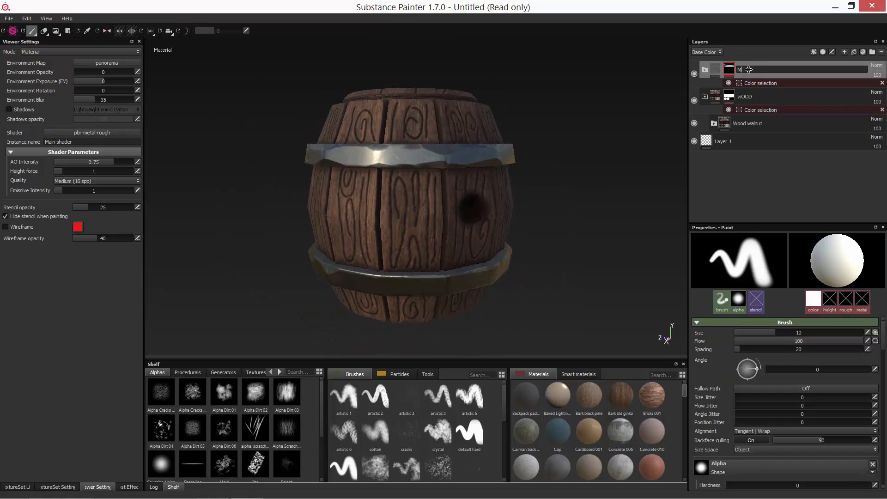
double_click(745, 94)
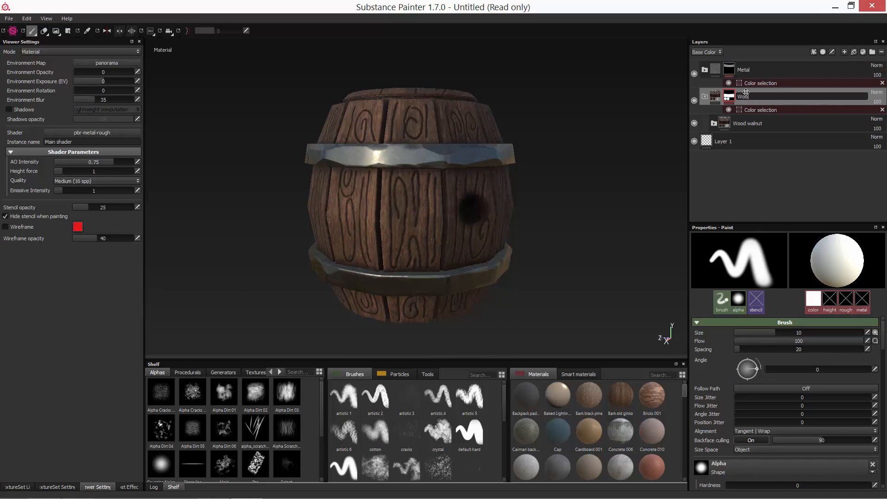
alt+drag(569, 130, 580, 131)
Step: Add a paint layer named Deco above the Metal folder
click(729, 69)
alt+drag(427, 104, 419, 139)
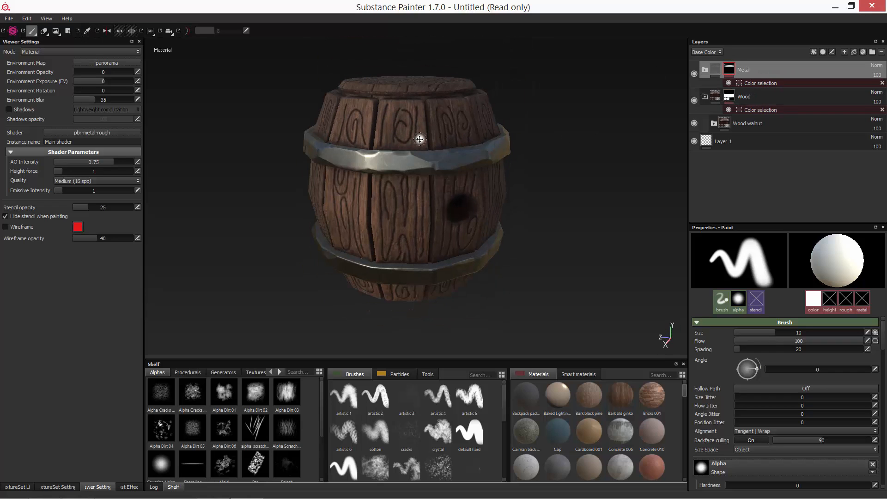
click(823, 52)
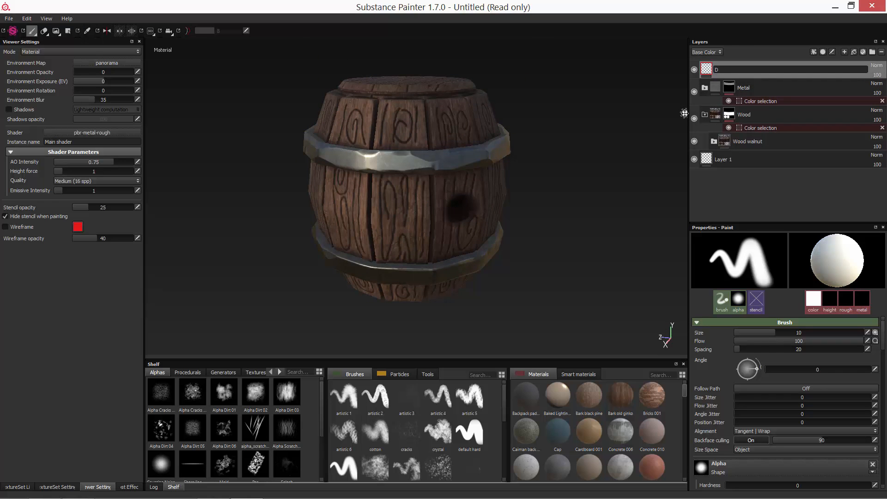
Step: Try white brush strokes on the barrel's side planks and undo them
alt+drag(406, 213, 389, 192)
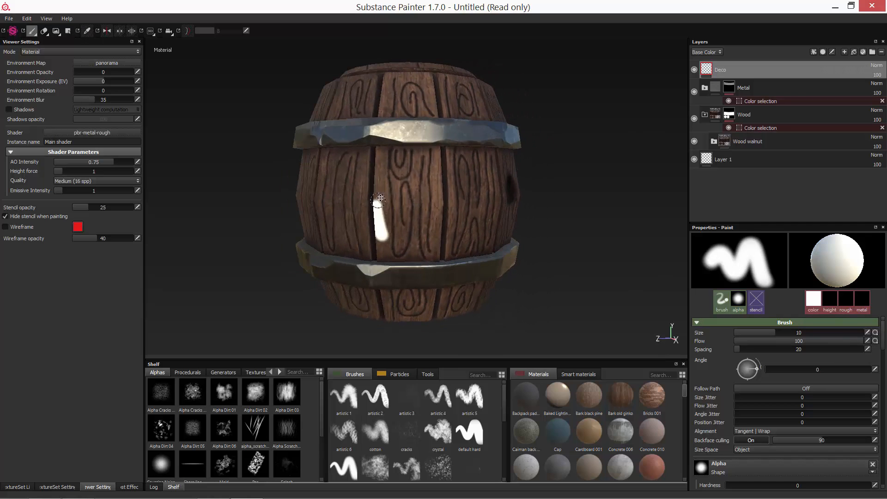
drag(464, 199, 490, 224)
alt+drag(545, 236, 522, 223)
key(ctrl+z)
key(ctrl+z)
key(ctrl+z)
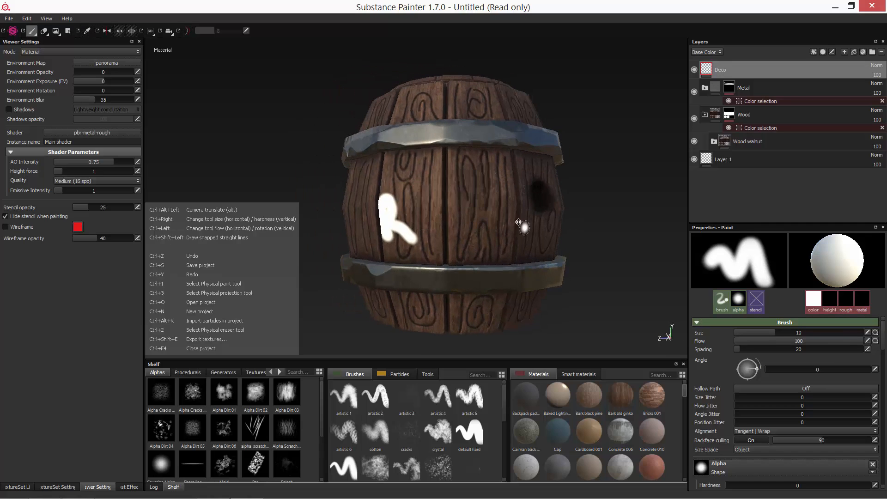
drag(488, 173, 408, 229)
Step: Limit the brush to the color channel by turning off height, roughness and metallic
click(829, 304)
click(757, 332)
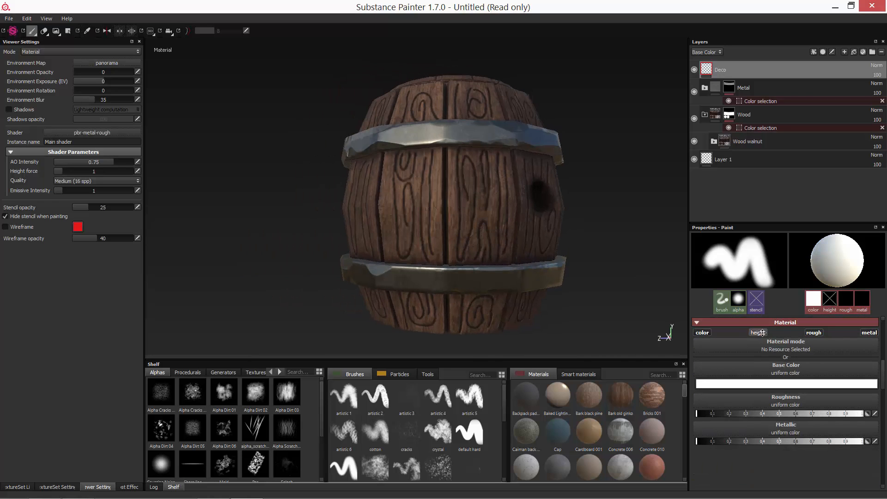
click(813, 332)
click(868, 331)
Step: Paint a white X across the barrel's side planks and undo it
drag(476, 161, 396, 240)
alt+drag(447, 198, 414, 186)
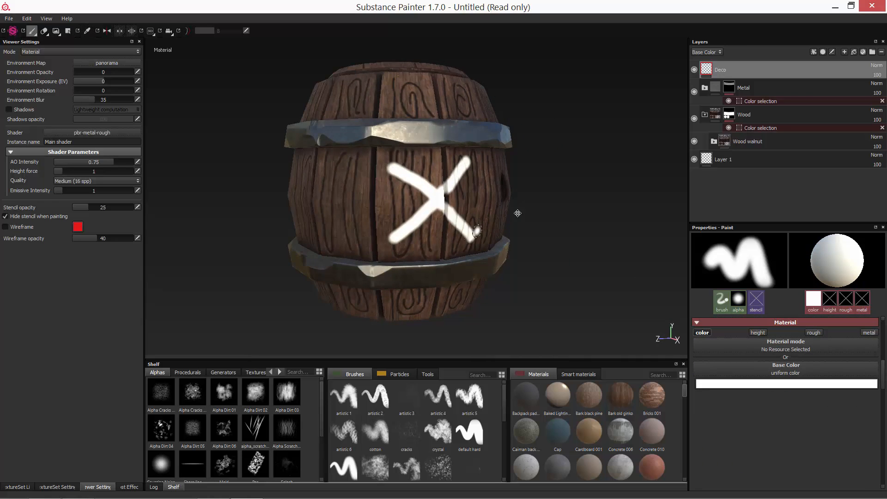
mouse_move(517, 213)
alt+mouse_down()
mouse_move(398, 257)
mouse_move(426, 232)
alt+mouse_up()
key(ctrl+z)
alt+drag(426, 233, 426, 265)
Step: Try the liquid stream particle brush, undo its effect and switch to the heavy leaking particle brush
click(389, 374)
click(406, 432)
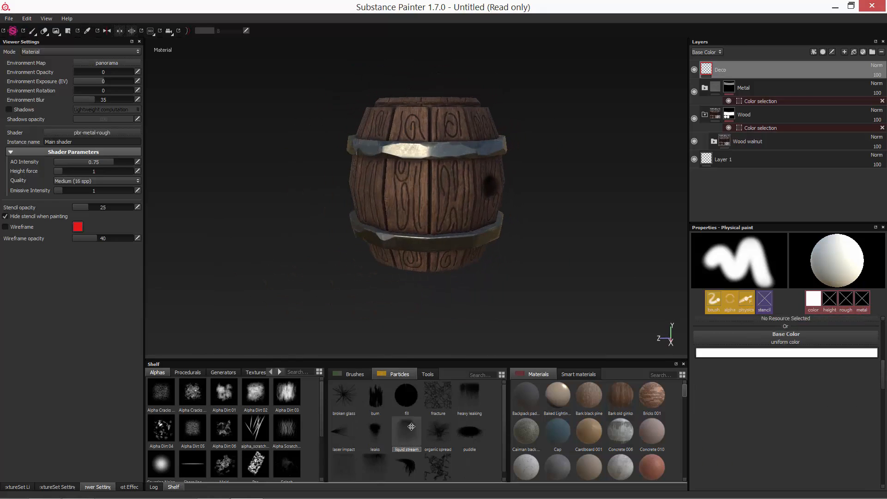
key(ctrl+z)
mouse_move(447, 98)
alt+mouse_down()
mouse_move(488, 216)
mouse_move(404, 282)
alt+mouse_up()
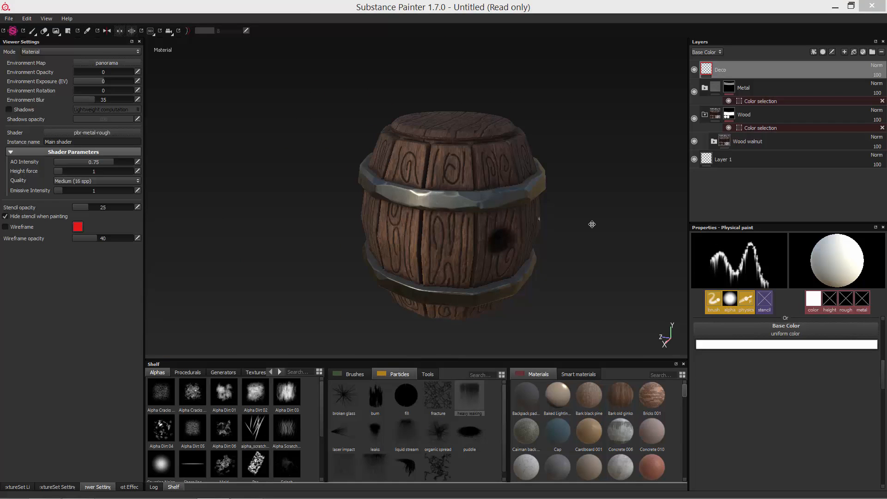
right_click(638, 234)
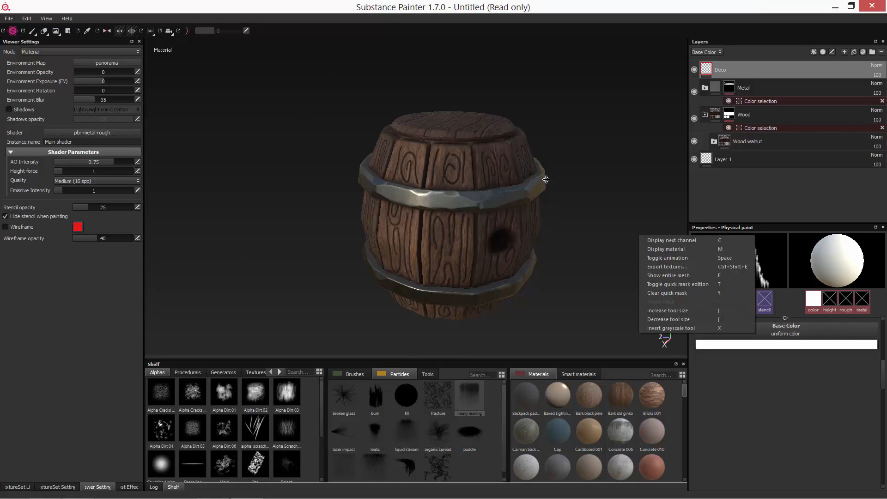
alt+drag(546, 179, 537, 162)
scroll(804, 342, up, 4)
Step: Enable the roughness channel and set the particle brush to a pure red base color with roughness about 0.2
click(813, 332)
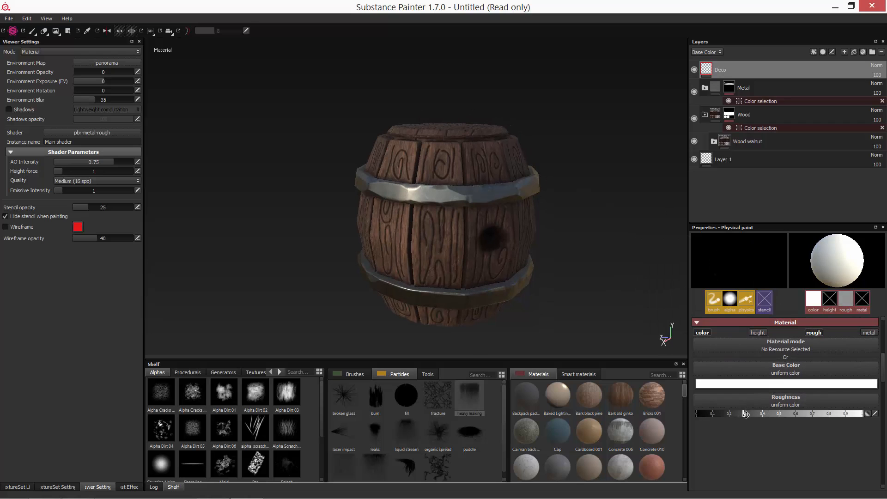
click(747, 384)
drag(731, 359, 743, 350)
click(791, 327)
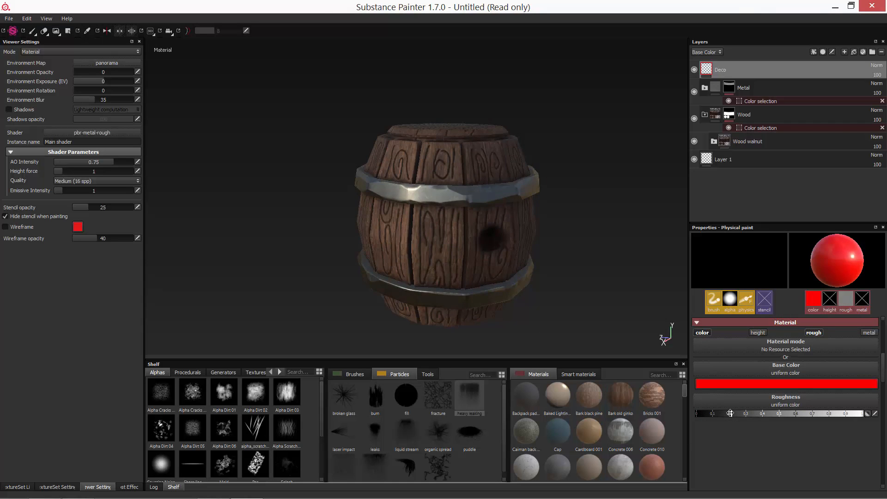
Step: Paint a dripping red X across the barrel's side planks with the heavy leaking particle brush
mouse_move(517, 290)
alt+mouse_down()
mouse_move(437, 262)
mouse_move(466, 203)
alt+mouse_up()
drag(462, 196, 458, 200)
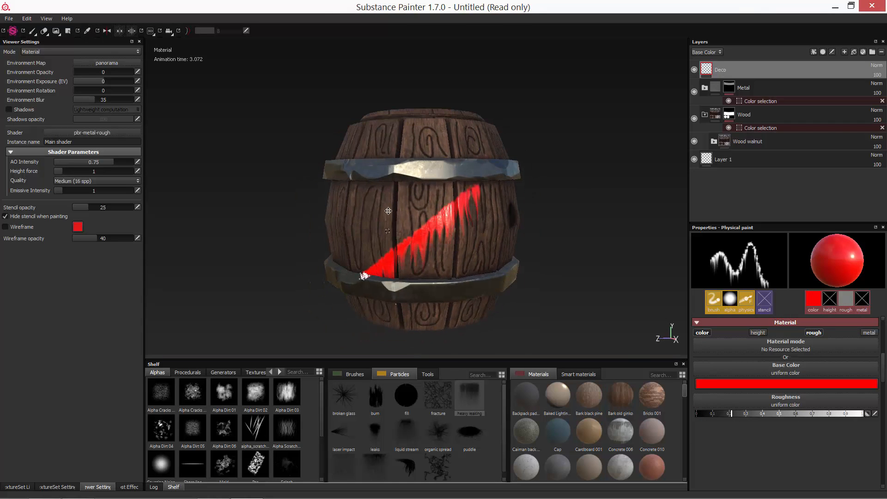
alt+drag(460, 268, 390, 188)
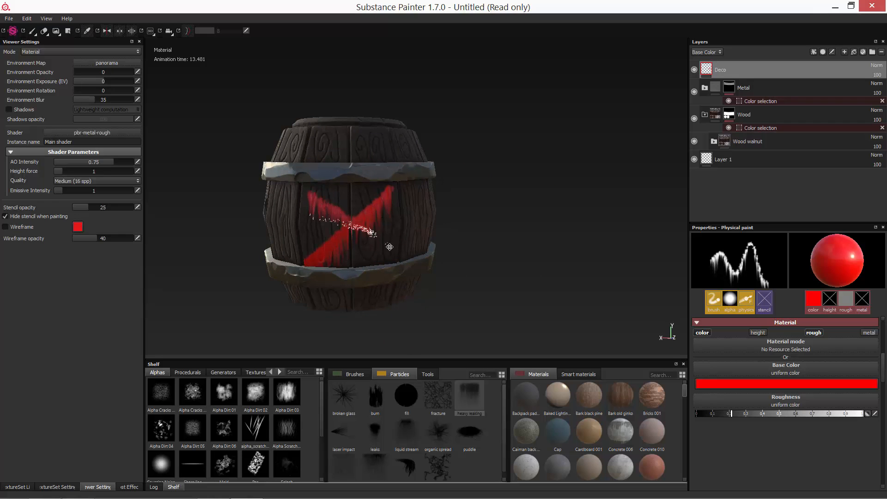
drag(390, 247, 399, 253)
mouse_move(324, 203)
alt+mouse_down()
mouse_move(317, 191)
mouse_move(387, 212)
mouse_move(522, 204)
mouse_move(736, 318)
alt+mouse_up()
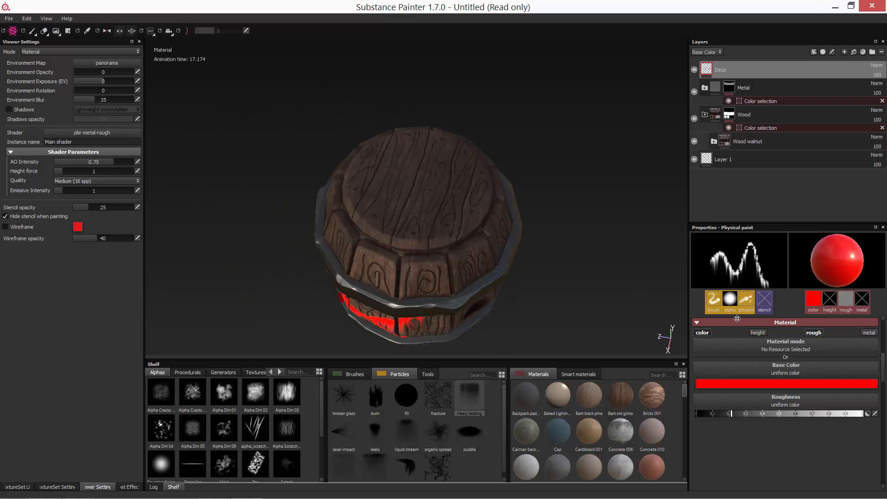
Step: Switch to the default hard brush with a white base color and turn off its roughness channel
click(350, 375)
click(470, 432)
alt+middle_drag(498, 190, 493, 226)
click(736, 422)
drag(693, 375, 674, 352)
click(792, 327)
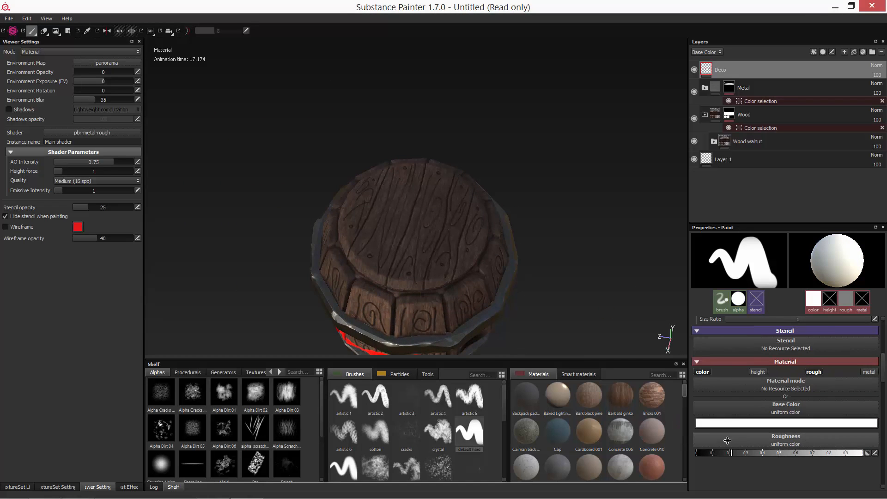
click(813, 371)
Step: Soften the brush to a hardness of 0.05 and reduce its size for painting on the barrel's lid
alt+right_drag(633, 315, 431, 245)
alt+drag(431, 246, 416, 258)
alt+right_drag(416, 259, 402, 234)
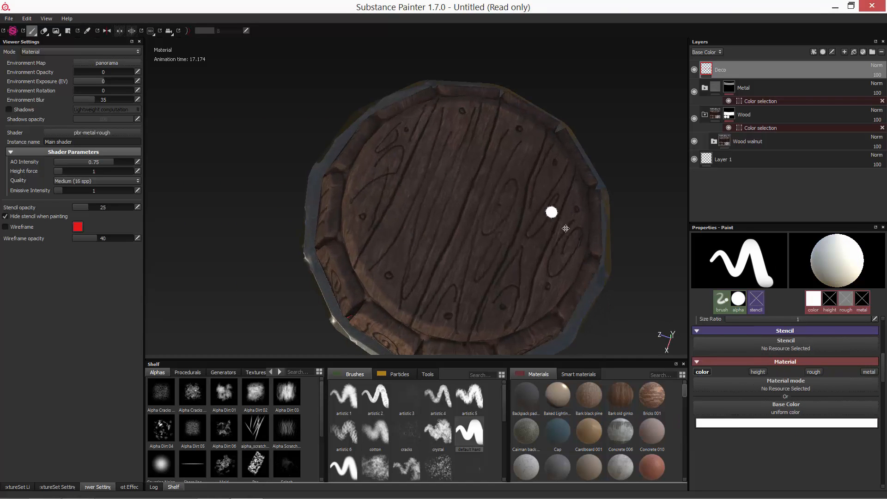
click(722, 302)
ctrl+right_drag(454, 219, 516, 180)
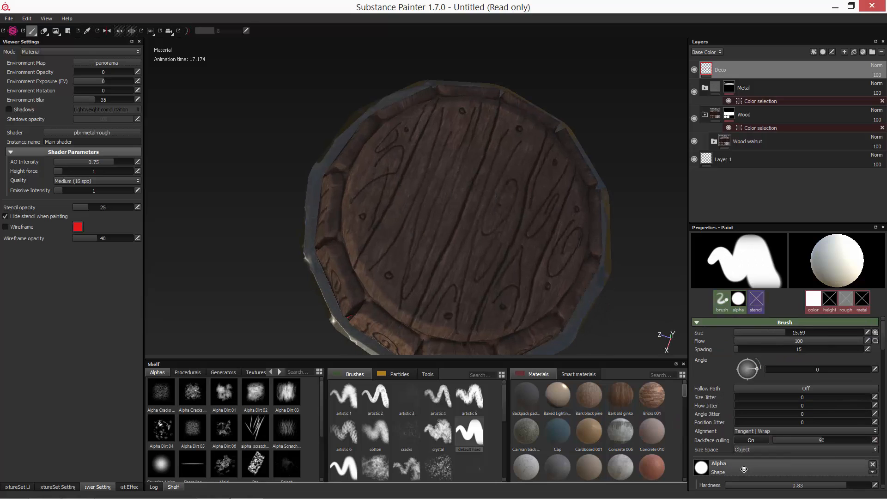
scroll(751, 368, down, 3)
drag(740, 365, 732, 365)
alt+drag(436, 208, 406, 212)
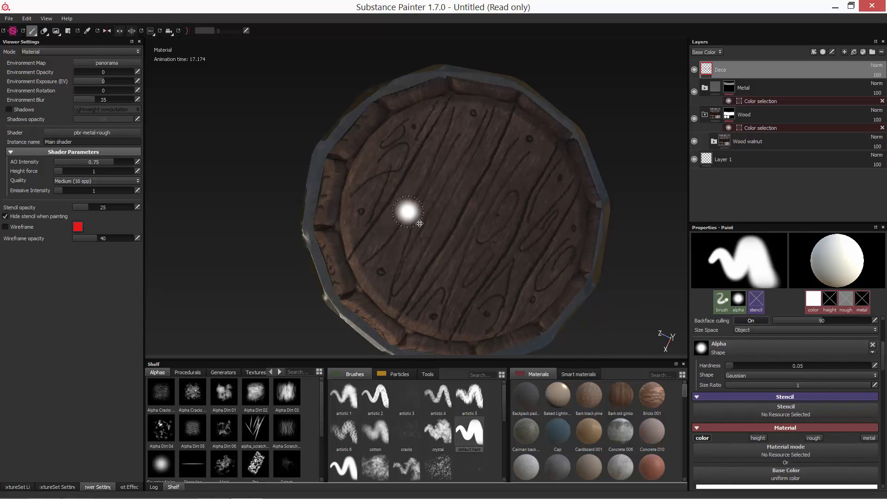
ctrl+right_drag(415, 238, 406, 235)
alt+drag(420, 259, 391, 230)
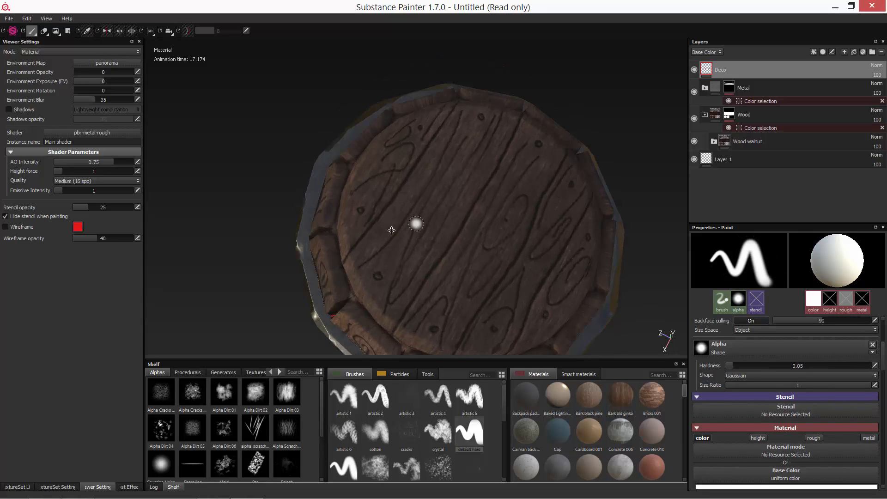
Step: Try hand-painting white letters on the barrel's lid with the soft brush at hardness 0.14
ctrl+right_drag(408, 313, 404, 311)
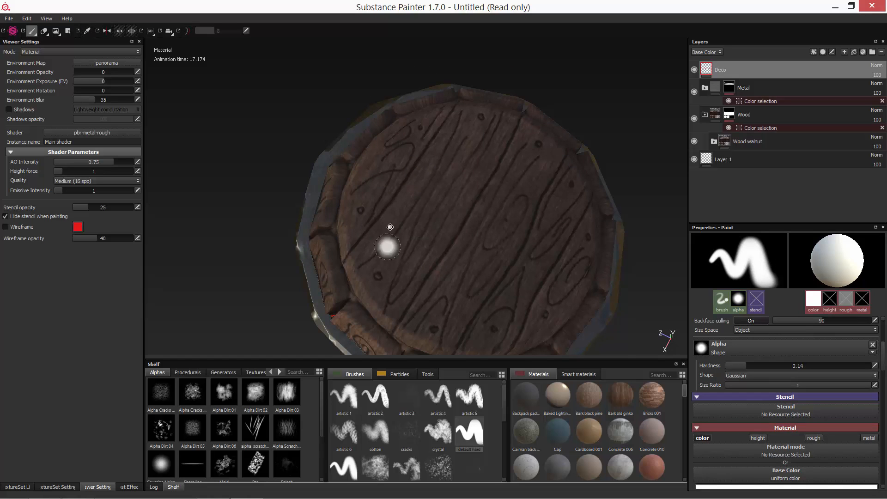
scroll(792, 336, up, 3)
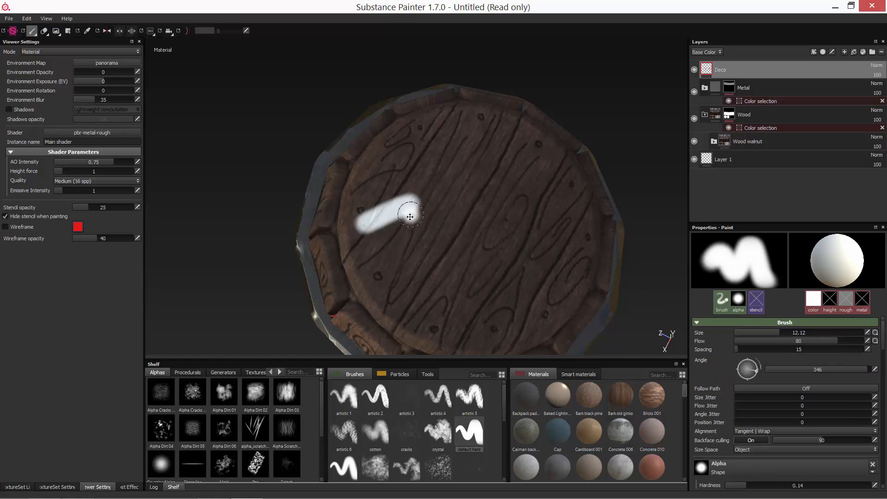
key(ctrl+z)
ctrl+right_drag(409, 217, 380, 229)
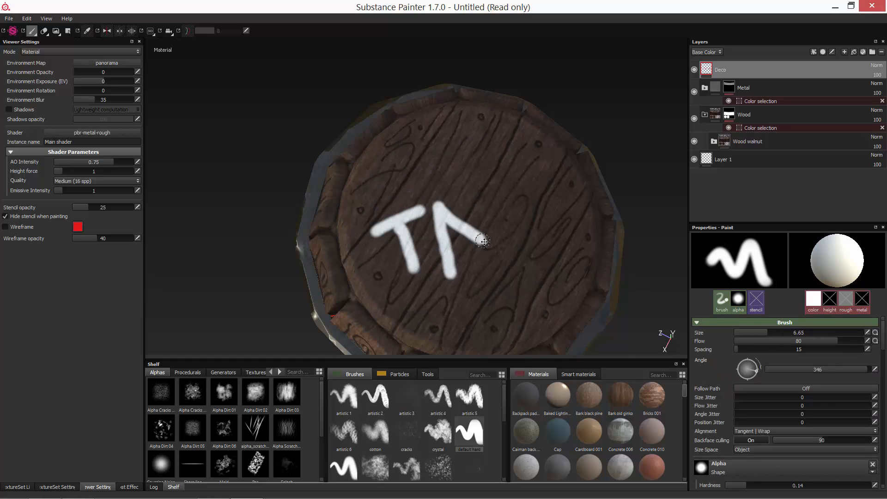
mouse_move(578, 244)
alt+mouse_down()
mouse_move(514, 194)
mouse_move(479, 230)
mouse_move(448, 237)
mouse_move(392, 223)
alt+mouse_up()
key(ctrl+z)
key(ctrl+z)
key(ctrl+z)
key(ctrl+z)
key(ctrl+z)
key(ctrl+z)
Step: Try painting the words GUN and POW on the lid at brush size 3.99, and undo the strokes
ctrl+right_drag(340, 191, 338, 175)
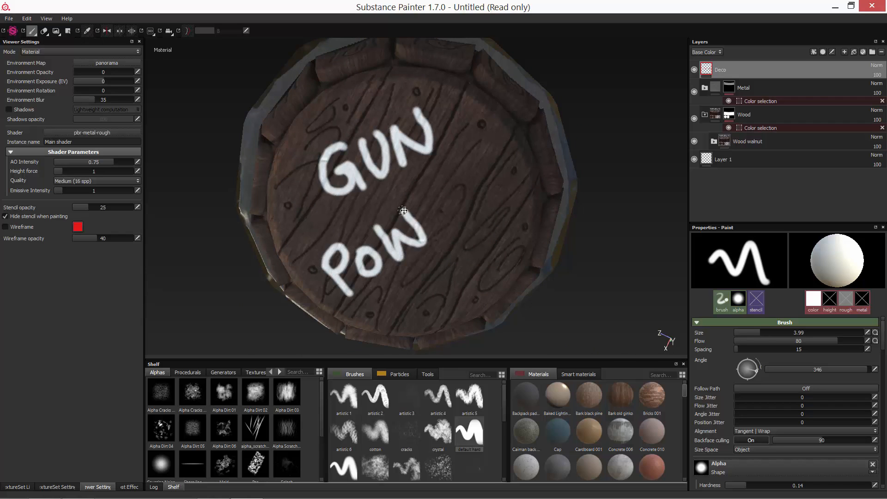
alt+drag(509, 169, 548, 144)
key(ctrl+z)
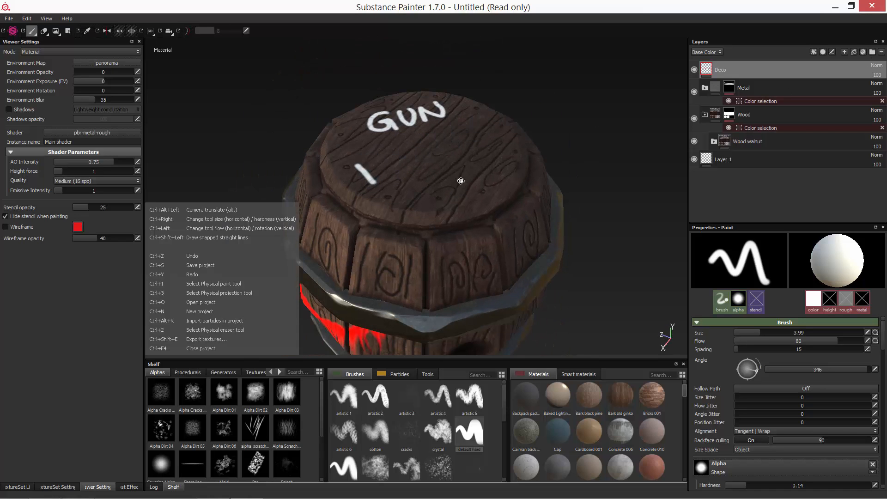
alt+drag(460, 180, 388, 291)
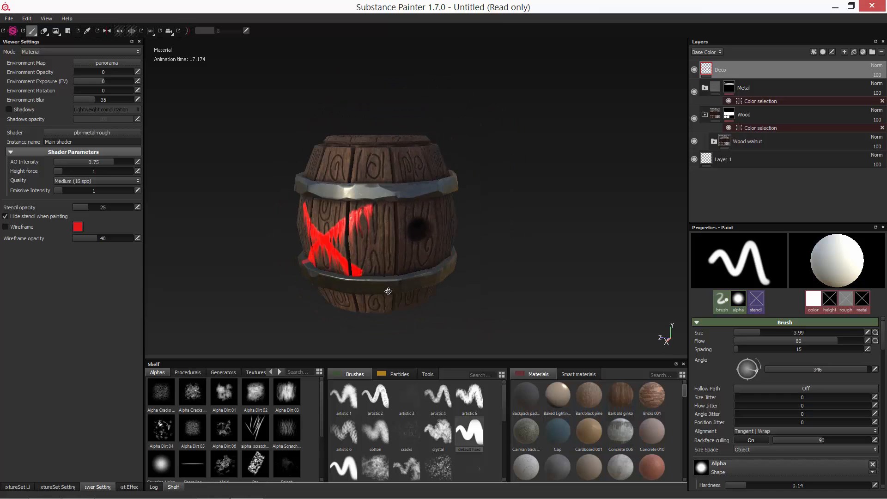
Step: Add a new layer above the Deco layer and name it Baked
alt+middle_drag(316, 230, 355, 212)
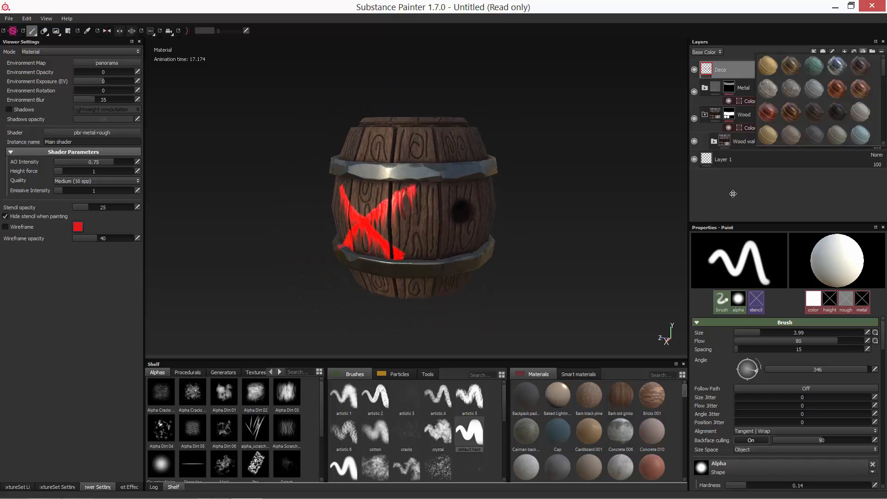
click(844, 52)
double_click(723, 70)
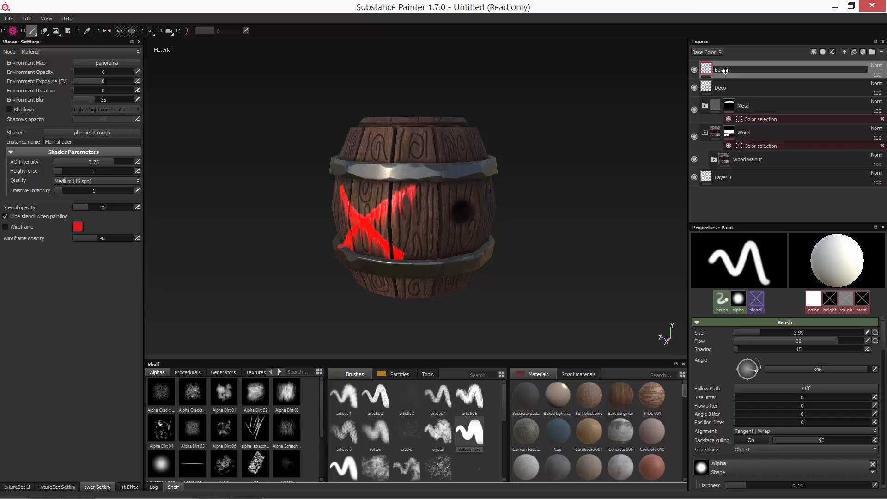
text(Baked)
key(Return)
Step: Add a Baked Lighting filter to the Baked layer and set the layer's blending mode to Passthrough
right_click(725, 71)
click(757, 307)
click(785, 264)
click(720, 300)
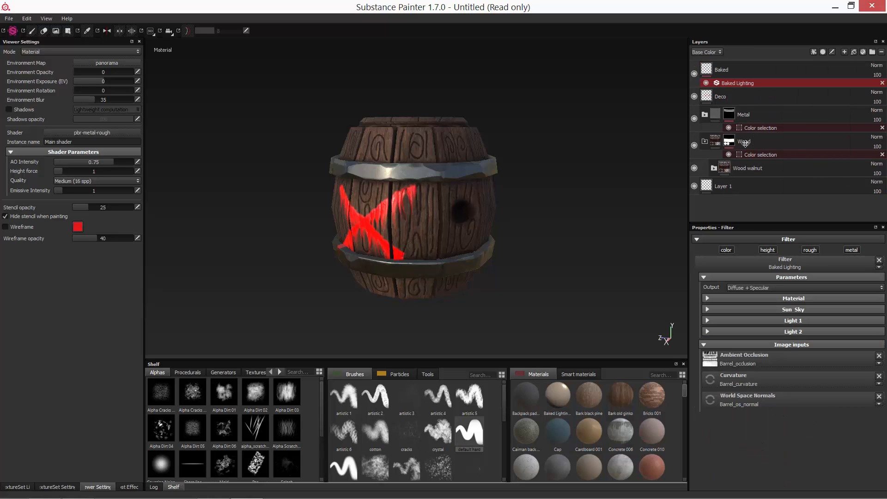
click(876, 66)
click(852, 82)
scroll(414, 166, up, 3)
Step: Set the filter's material values to edges smoothness 0.09, edges intensity 0.52, diffuse AO 0.89 and dielectric reflectance 0.02
click(711, 299)
drag(790, 308, 741, 314)
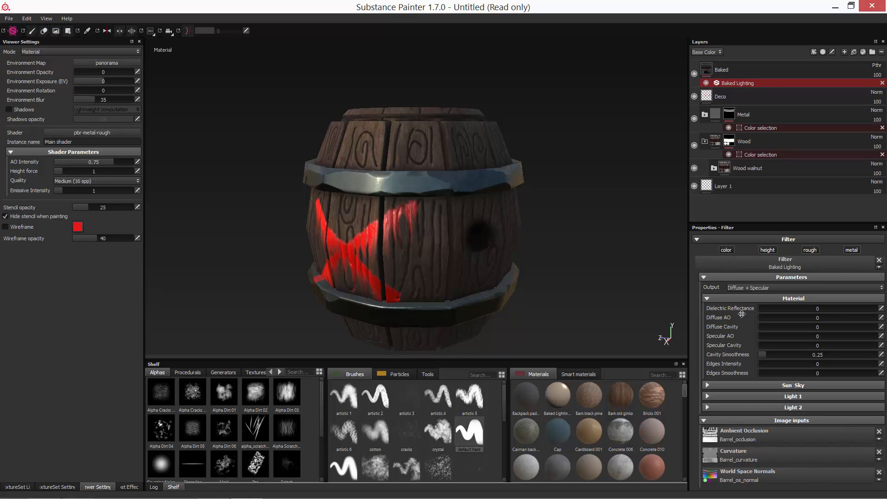
click(782, 374)
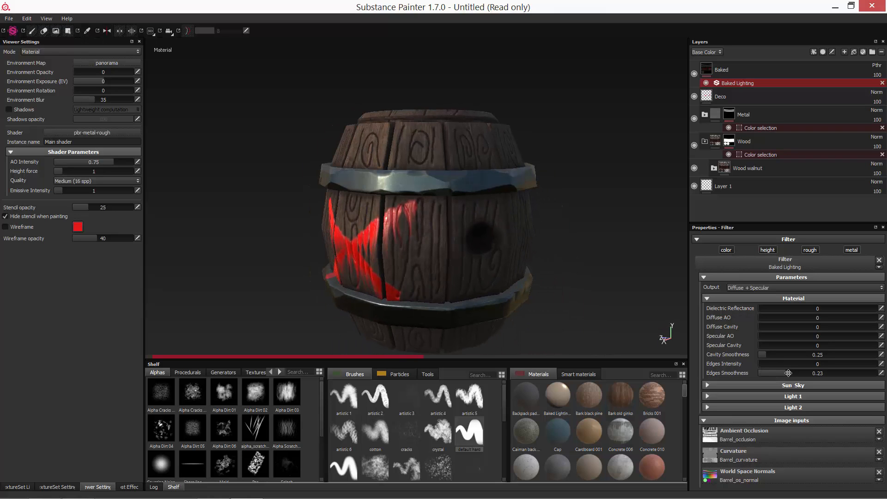
drag(801, 365, 818, 370)
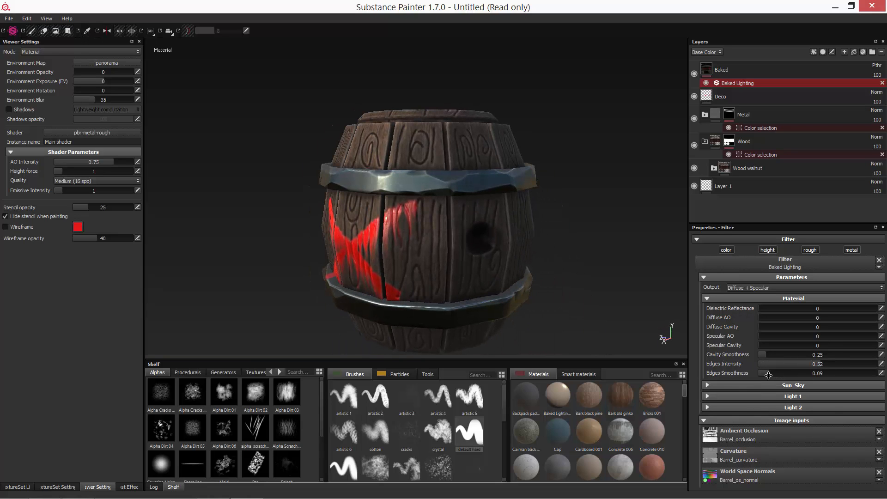
drag(759, 318, 864, 318)
alt+drag(360, 121, 370, 157)
click(774, 308)
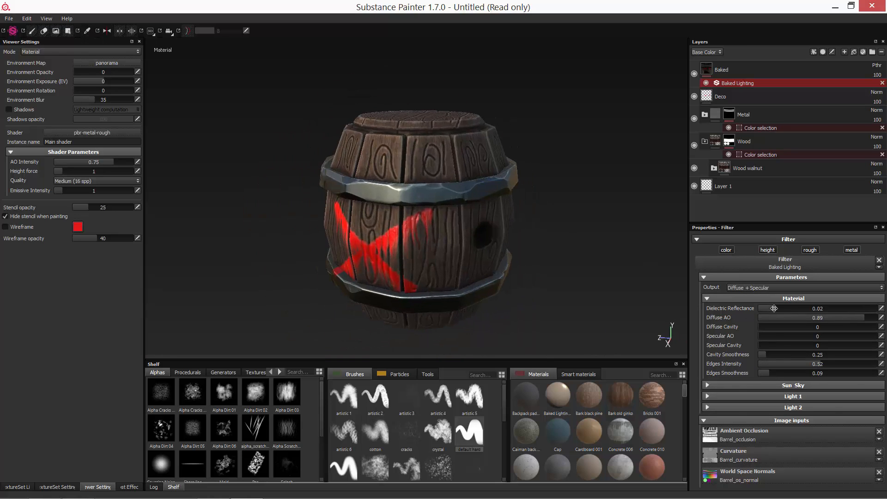
Step: Make the baked lighting's ground color a more saturated golden brown and set sky intensity to about 1.38
click(711, 386)
scroll(711, 387, down, 5)
click(776, 383)
click(758, 378)
drag(794, 414, 793, 412)
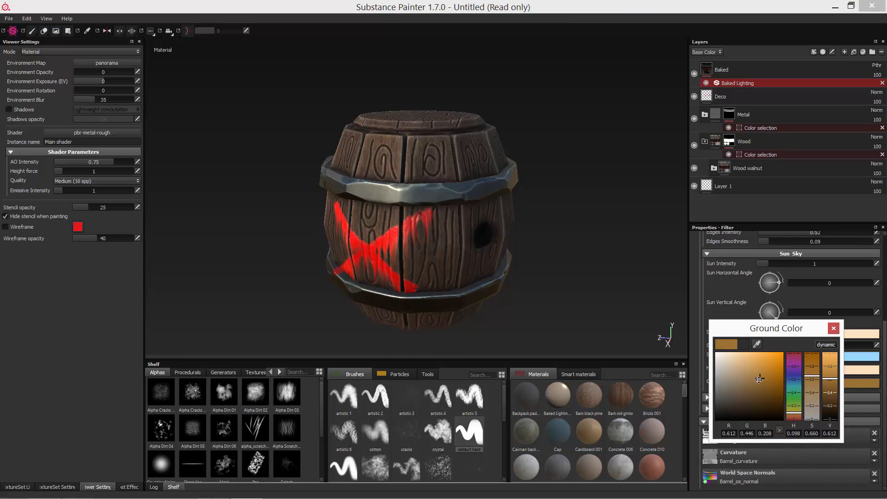
drag(759, 380, 770, 375)
alt+drag(600, 319, 390, 249)
click(836, 331)
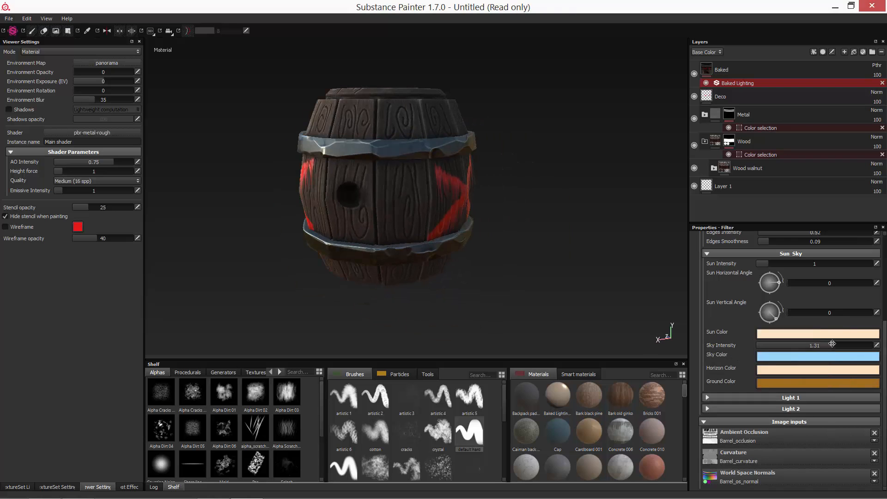
Step: Set Light 1 of the baked lighting to horizontal angle 128, intensity 1.4 and a warm off-white color
click(790, 397)
alt+drag(577, 249, 475, 220)
drag(760, 425, 748, 415)
alt+drag(554, 259, 527, 203)
scroll(773, 328, up, 3)
scroll(768, 393, down, 5)
click(769, 420)
click(741, 403)
drag(741, 403, 733, 416)
drag(772, 452, 772, 446)
drag(750, 414, 697, 396)
key(Escape)
Step: Set Light 2 of the baked lighting to horizontal angle 187 and intensity 0.84
click(740, 437)
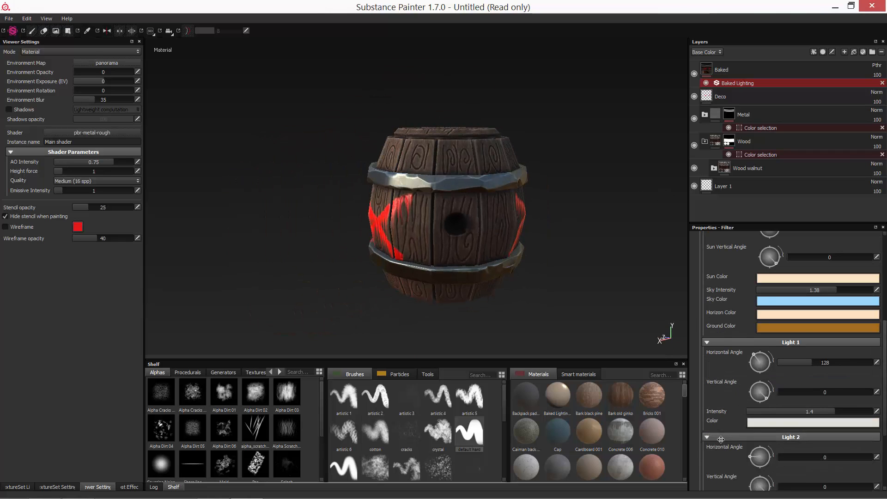
scroll(776, 416, down, 3)
click(795, 394)
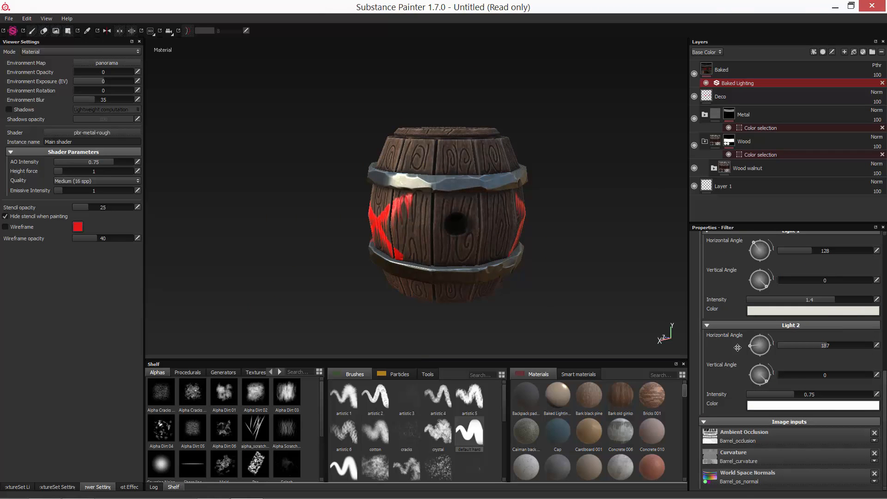
alt+right_drag(514, 199, 799, 371)
drag(815, 393, 811, 392)
alt+drag(504, 185, 799, 393)
alt+drag(508, 120, 501, 138)
Step: Change the base color of the Wood walnut Base fill to orange-brown, RGB 0.294, 0.123, 0.037
click(704, 142)
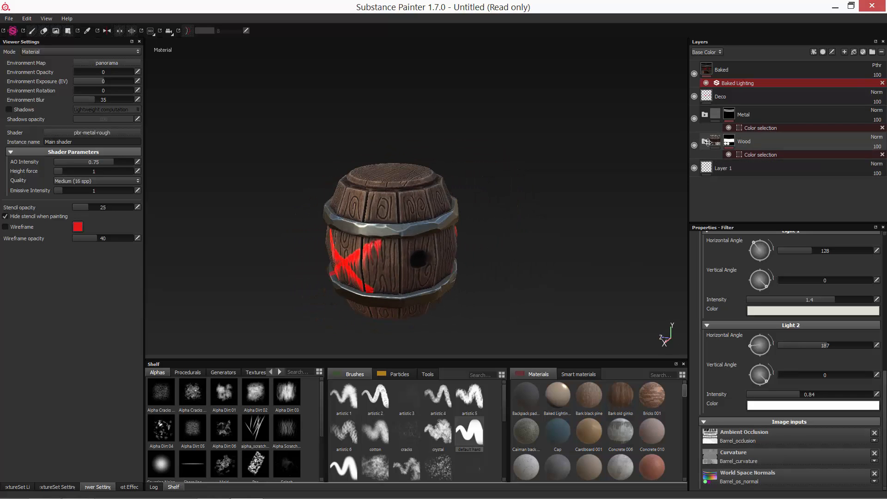
click(705, 142)
click(713, 168)
scroll(726, 194, down, 5)
click(737, 377)
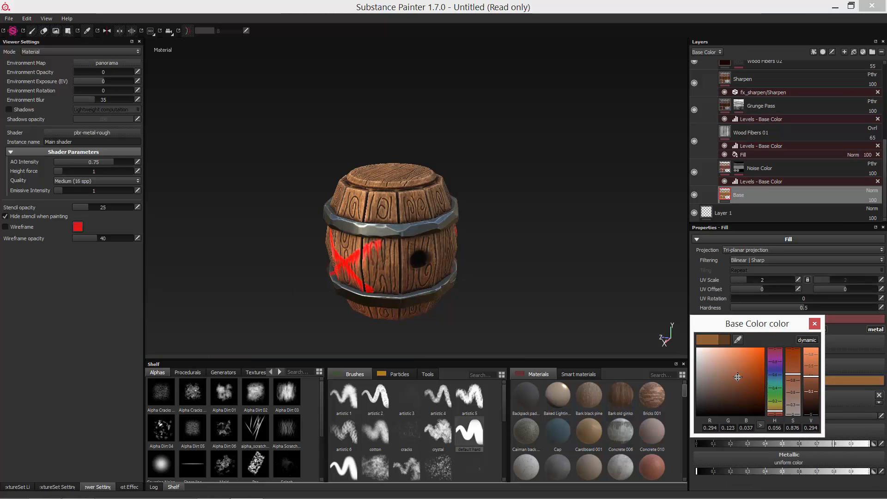
click(814, 324)
Step: Duplicate the Wood walnut folder inside the Wood group and name the upper copy Wood Dark
mouse_move(464, 207)
alt+mouse_down()
mouse_move(311, 205)
mouse_move(464, 241)
mouse_move(496, 208)
mouse_move(521, 206)
alt+mouse_up()
scroll(723, 137, up, 5)
click(705, 142)
click(818, 96)
right_click(803, 146)
click(703, 145)
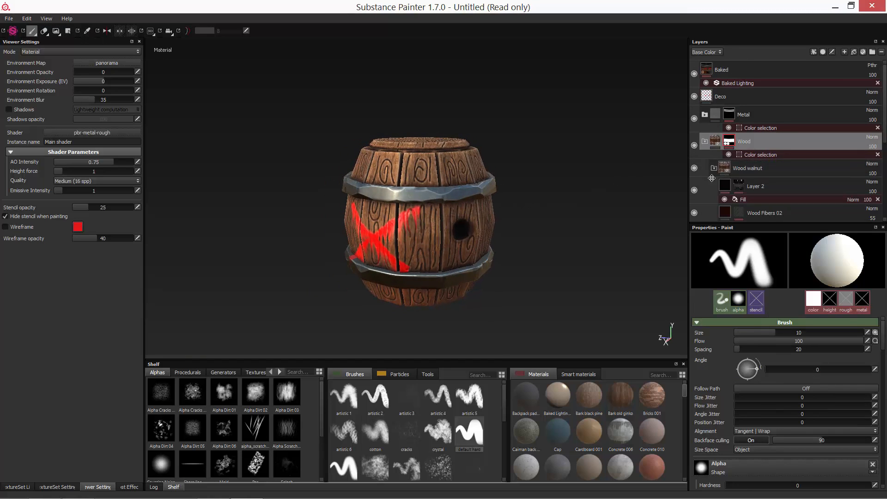
click(772, 168)
click(711, 169)
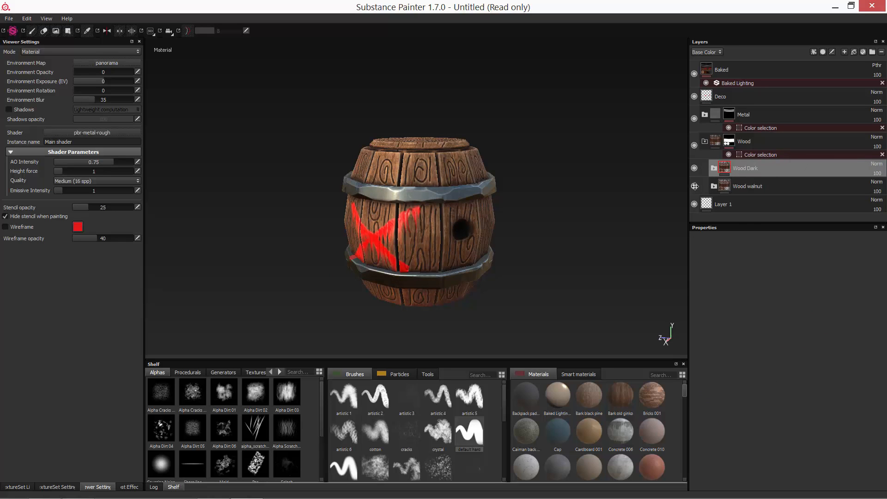
Step: Darken the base color of the Wood Dark Base fill to RGB 0.083, 0.038, 0.015
click(713, 167)
click(762, 181)
click(787, 379)
click(729, 397)
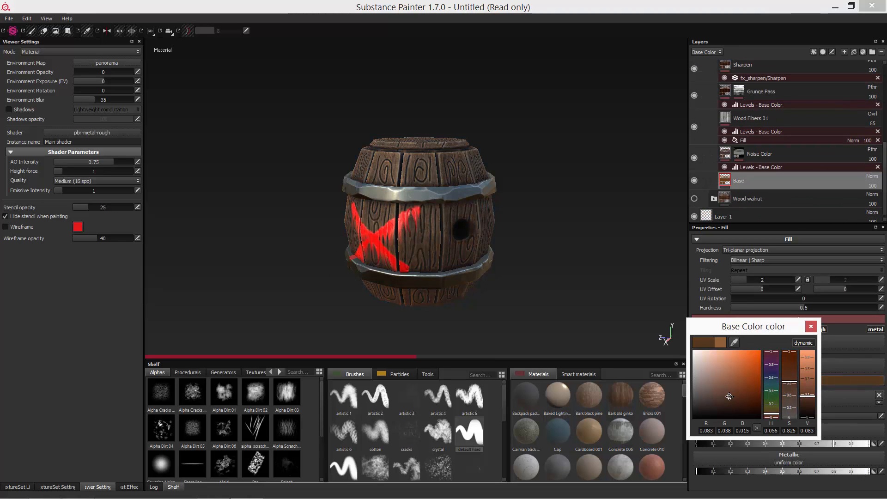
click(810, 326)
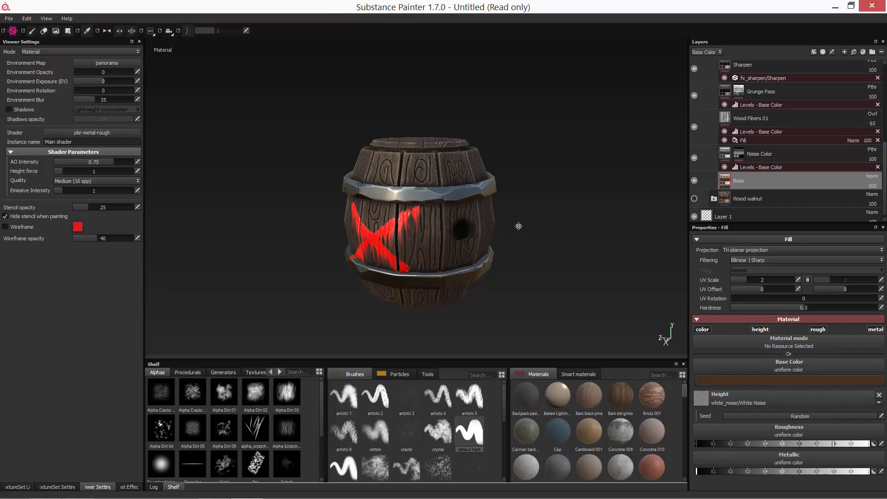
Step: Make the Wood walnut folder visible again and hide the Wood Dark folder
scroll(475, 234, up, 2)
click(694, 180)
click(693, 181)
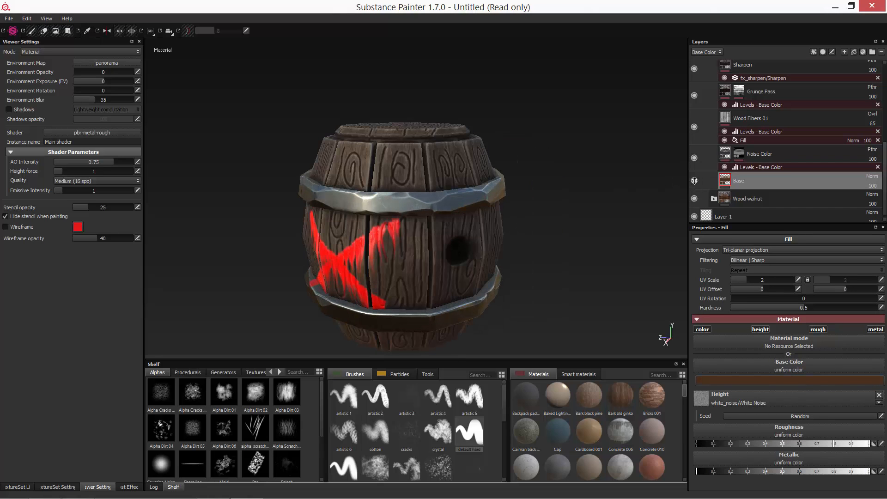
scroll(700, 173, up, 5)
click(704, 142)
click(704, 142)
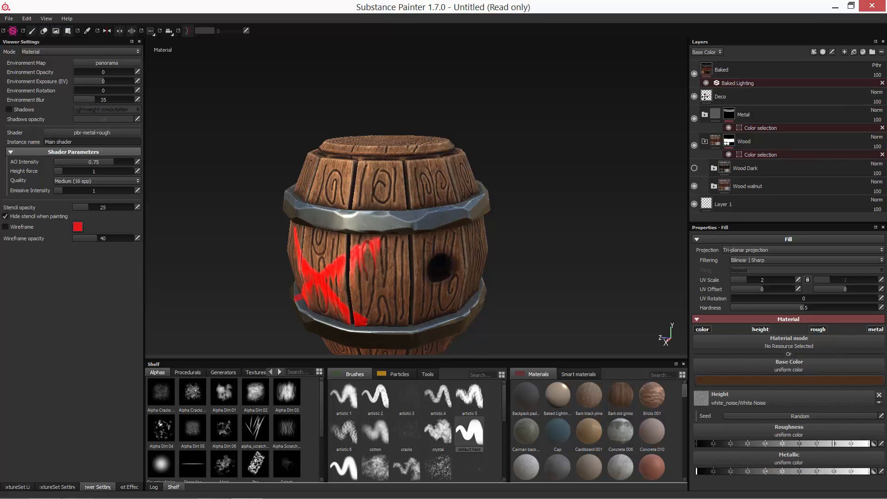
Step: Hide the Deco layer and discard the empty layer added above it
click(704, 97)
click(844, 52)
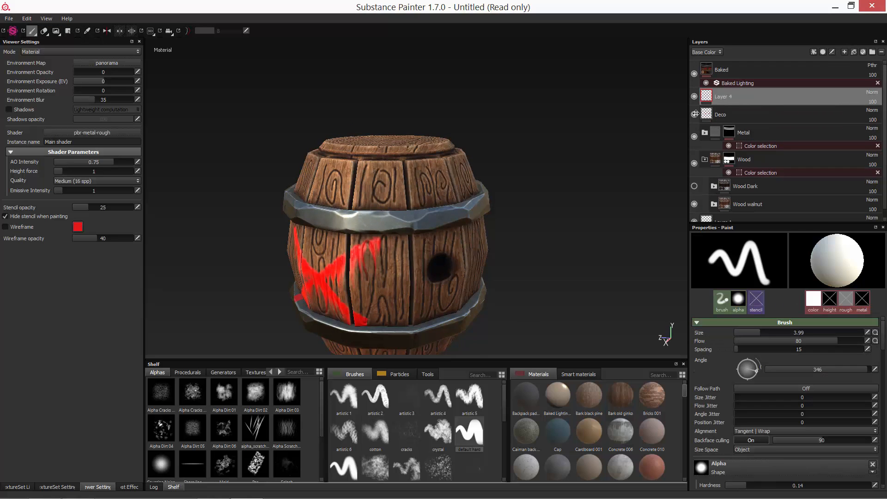
click(693, 114)
alt+drag(417, 215, 457, 180)
alt+drag(358, 247, 346, 194)
alt+right_drag(283, 161, 349, 225)
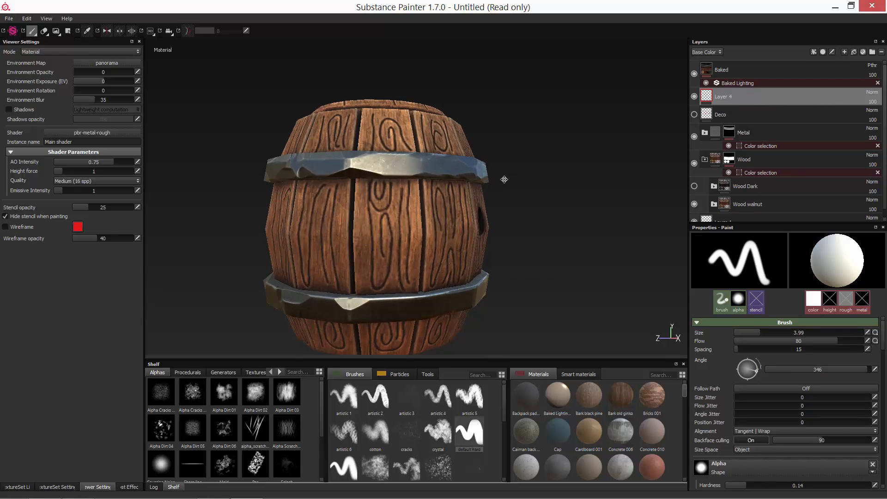
alt+drag(504, 179, 452, 208)
alt+right_drag(453, 208, 416, 185)
key(Delete)
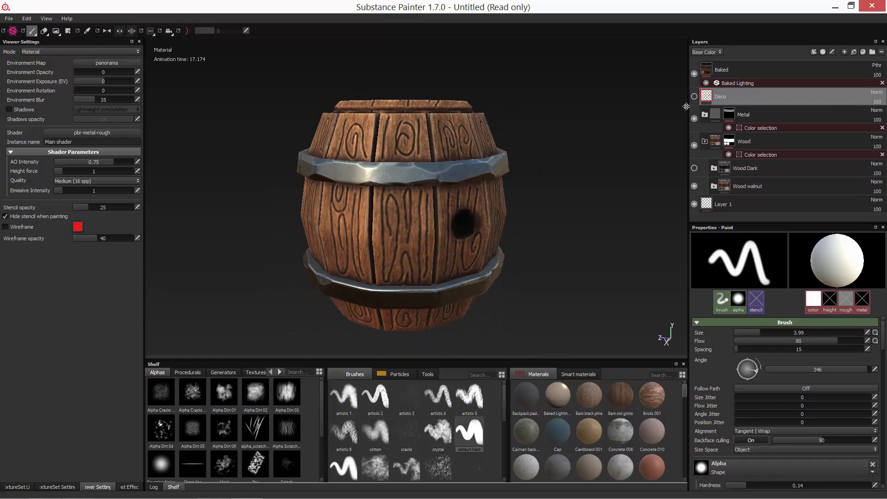
Step: Show the Wood Dark folder and change its Base fill color to a lighter medium brown
click(693, 169)
click(714, 168)
scroll(721, 176, down, 4)
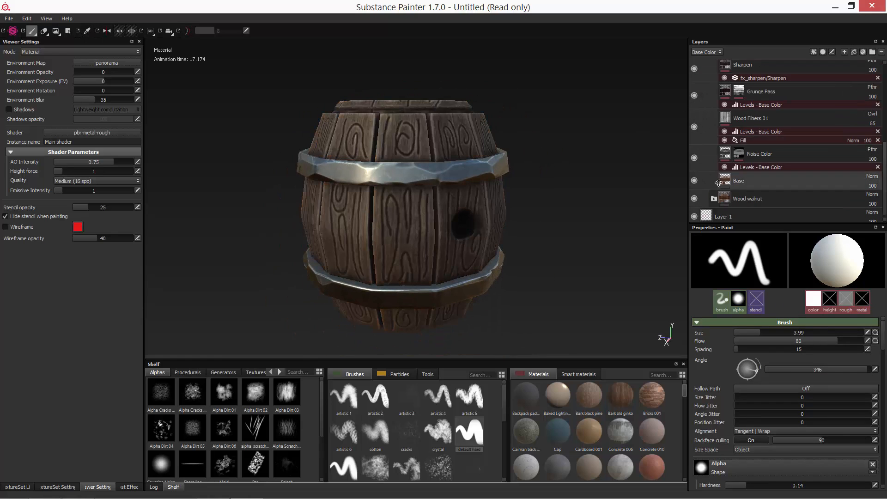
click(734, 181)
click(760, 381)
click(729, 395)
click(805, 329)
alt+drag(467, 199, 393, 232)
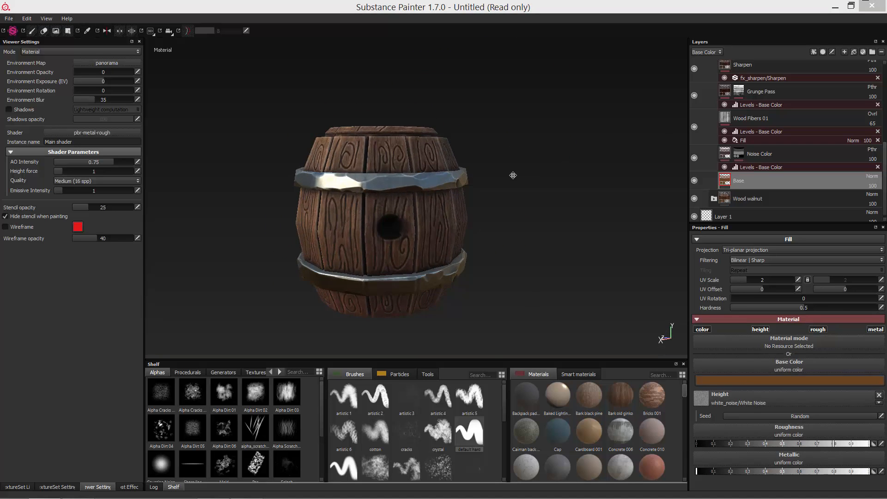
alt+drag(497, 185, 509, 185)
Step: Save the project as Painter in the CannonSeas images Barrel folder
key(ctrl+s)
click(186, 42)
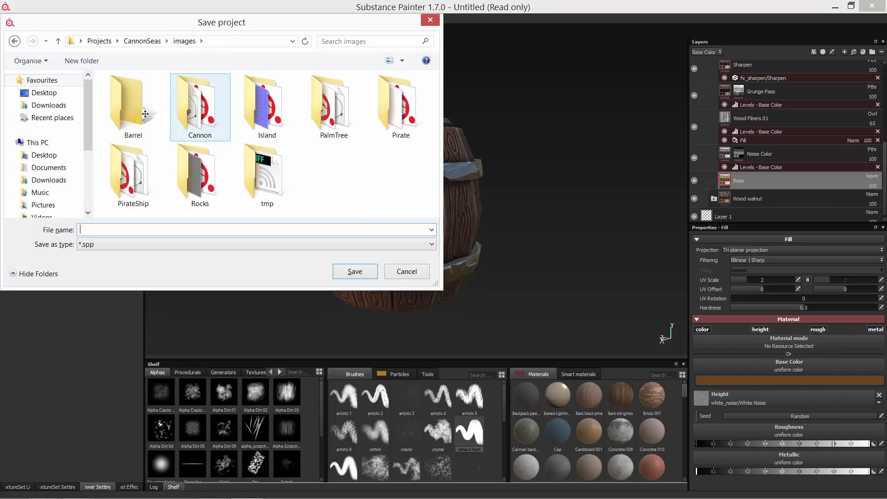
double_click(143, 110)
click(178, 242)
click(178, 231)
text(Painter)
key(Return)
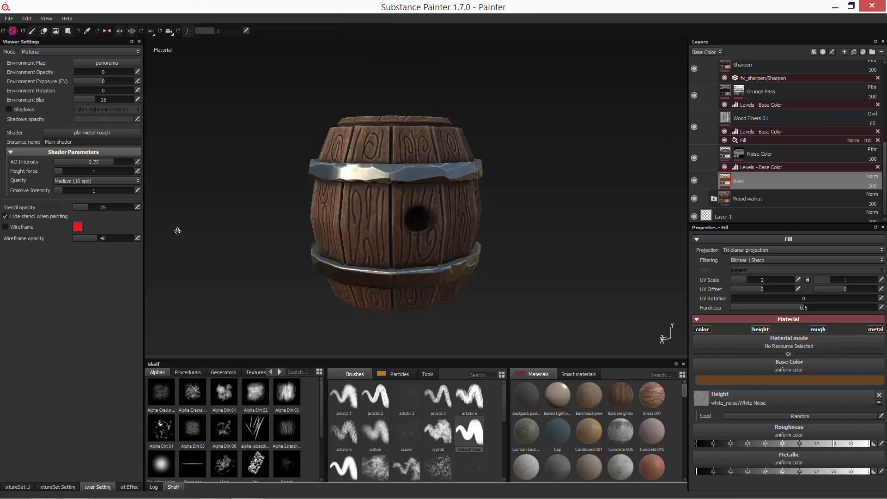
Step: Export the Barrel texture set as 16-bit PNGs with the PBR MetalRough config to the Textures folder in CannonSeas images Barrel
key(ctrl+shift+e)
click(396, 184)
click(379, 232)
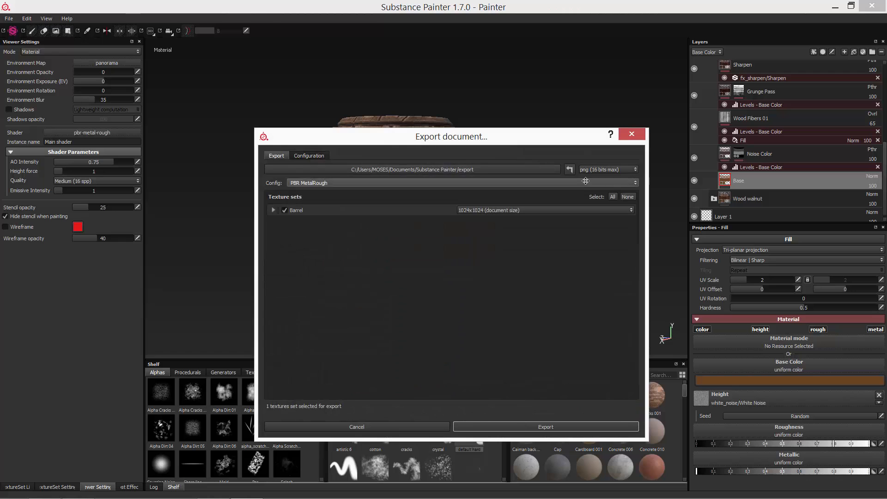
click(530, 173)
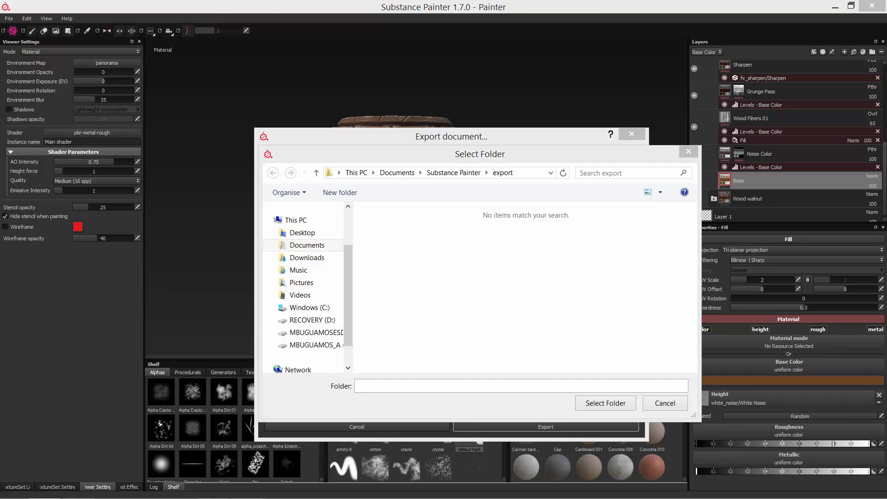
click(529, 173)
right_click(529, 173)
click(458, 218)
key(Return)
double_click(396, 237)
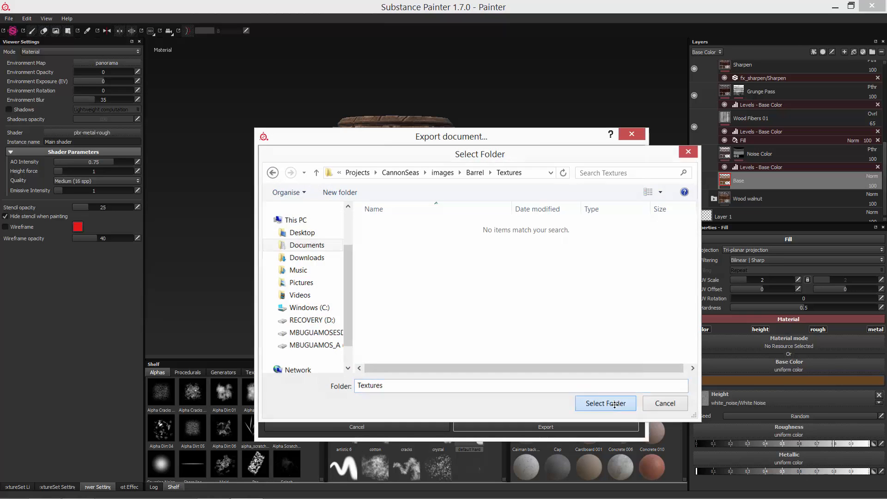
click(583, 400)
click(468, 426)
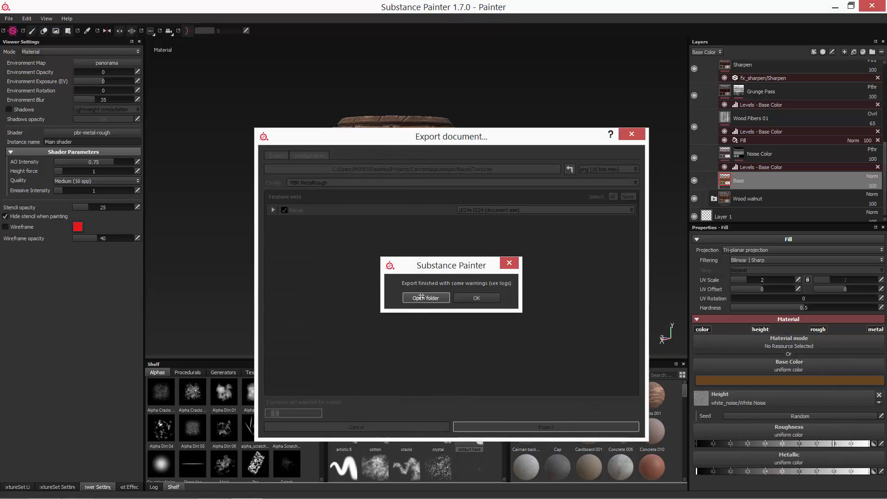
Step: Open the export folder and look through the exported maps from base color to roughness
click(421, 297)
double_click(487, 170)
key(Right)
key(Right)
key(Right)
key(Right)
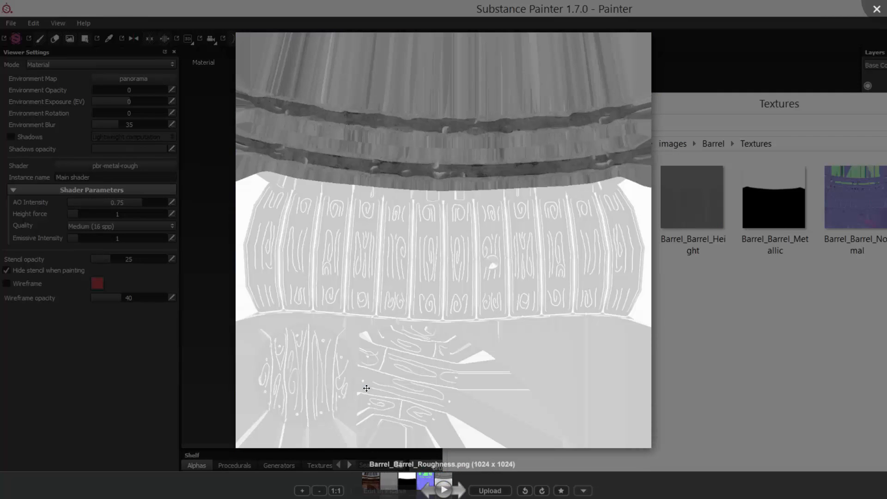
click(839, 35)
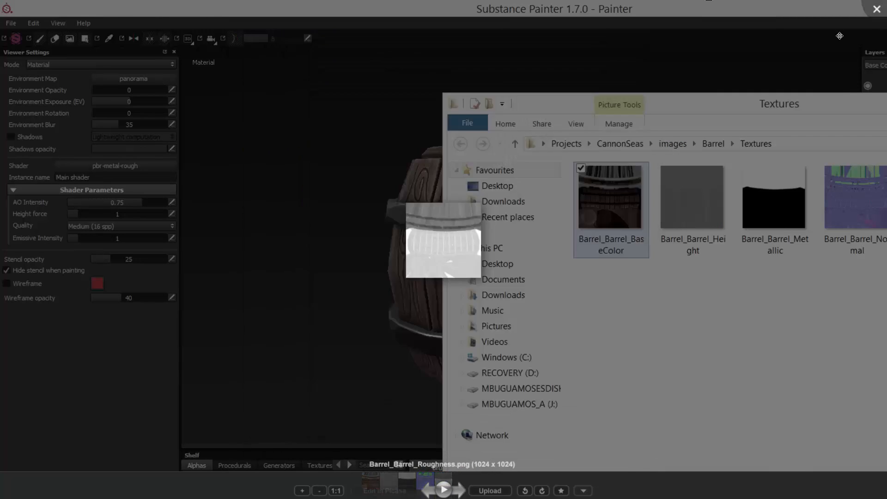
drag(574, 87, 605, 90)
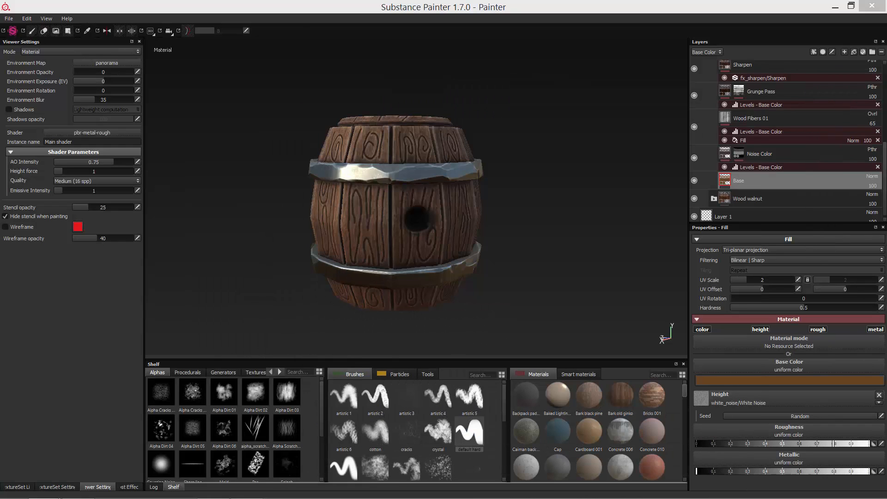
Step: Collapse the Wood Dark folder and hide it so the walnut wood is used
click(694, 181)
click(694, 182)
scroll(702, 175, up, 5)
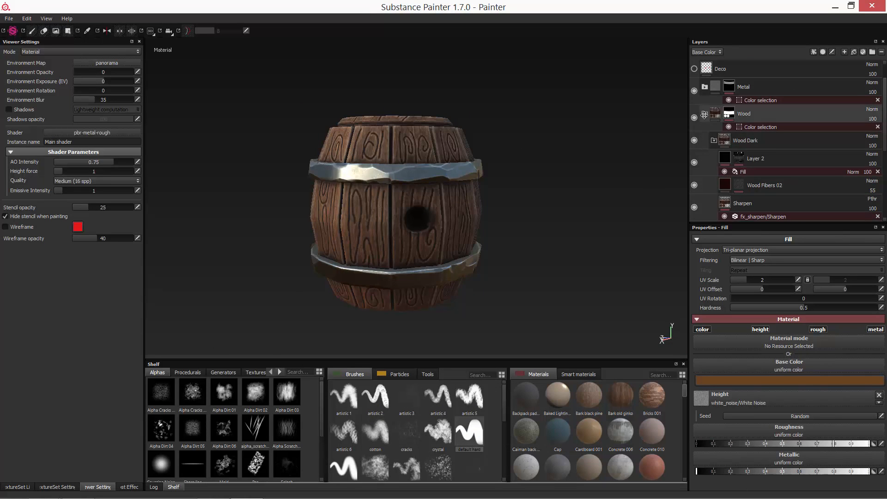
click(713, 168)
click(694, 168)
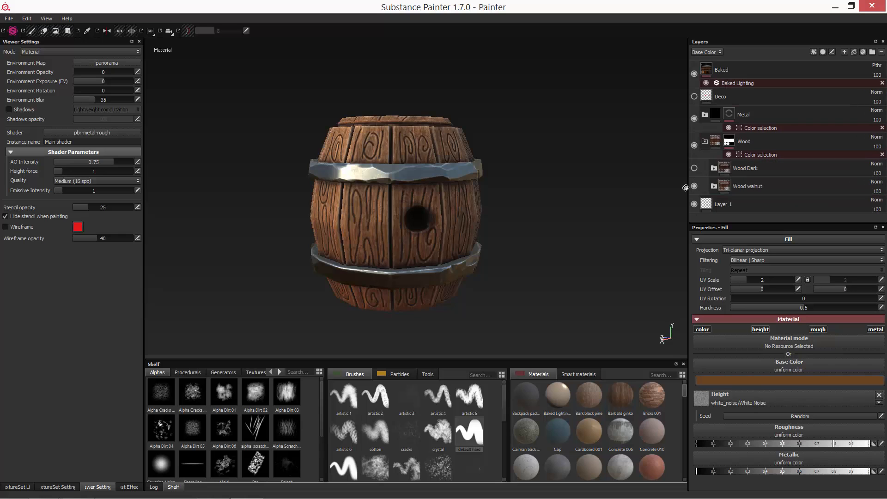
Step: Export the Barrel texture set with PBR MetalRough to the CannonSeas images Barrel folder and open that folder
key(ctrl+shift+e)
click(458, 170)
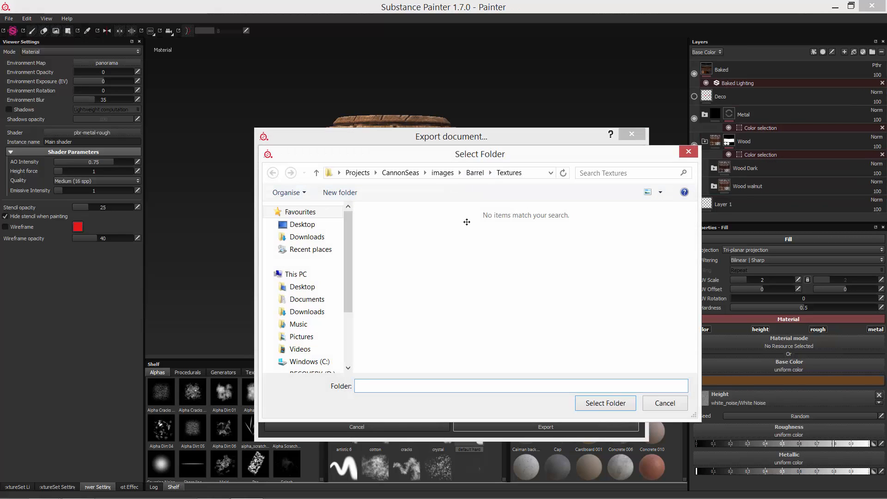
click(471, 173)
click(589, 400)
click(528, 427)
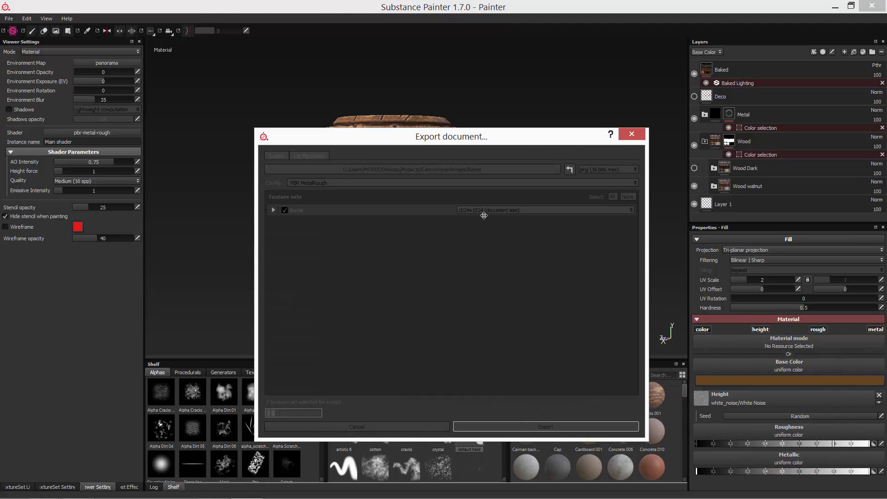
click(426, 297)
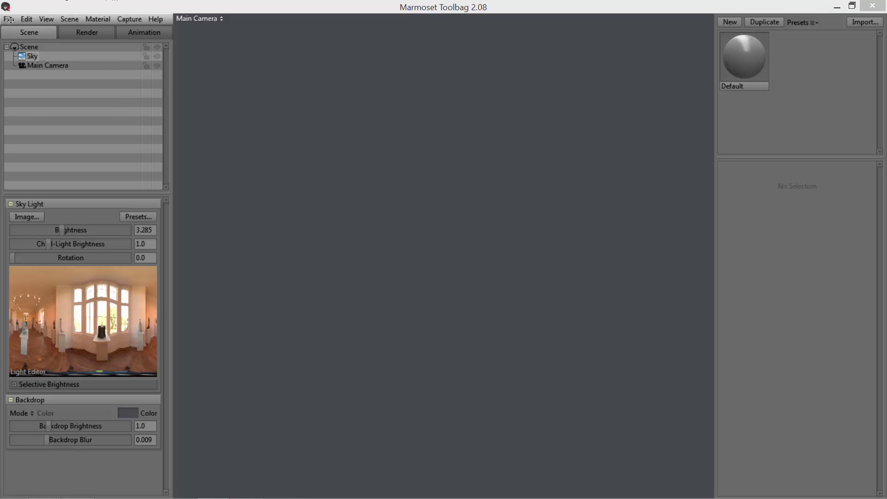
Step: Import Barrel.fbx from the CannonSeas assets Exports folder into Marmoset Toolbag
click(9, 19)
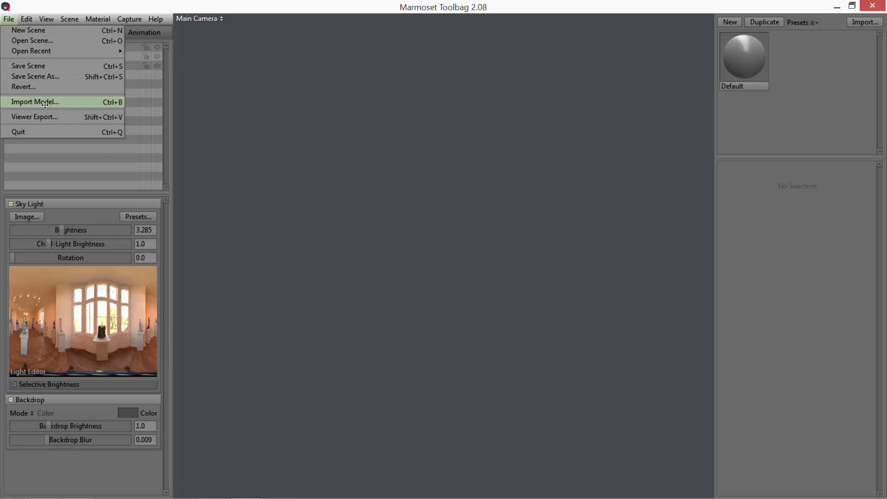
click(27, 102)
click(108, 42)
double_click(139, 95)
double_click(140, 106)
double_click(138, 95)
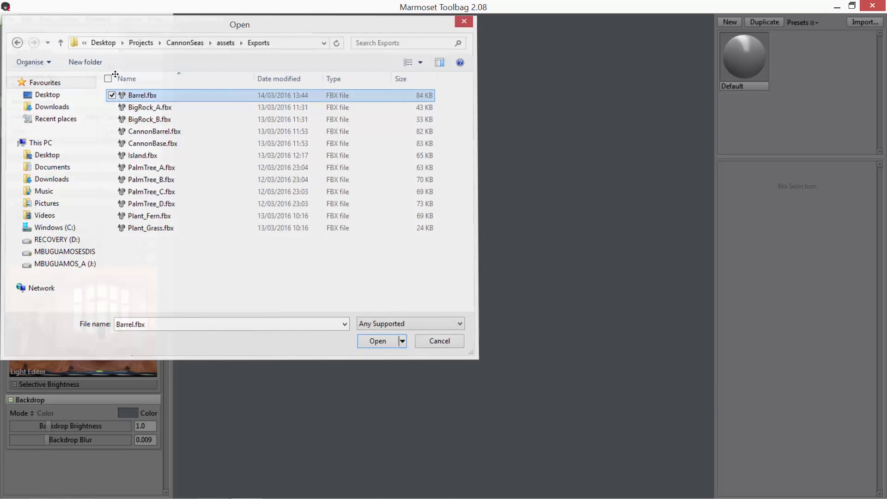
Step: Delete the Default material, create one from the Unreal 4 Template preset and apply it to the barrel
scroll(418, 142, down, 5)
drag(417, 143, 429, 185)
scroll(429, 185, up, 5)
click(796, 57)
key(Delete)
click(802, 23)
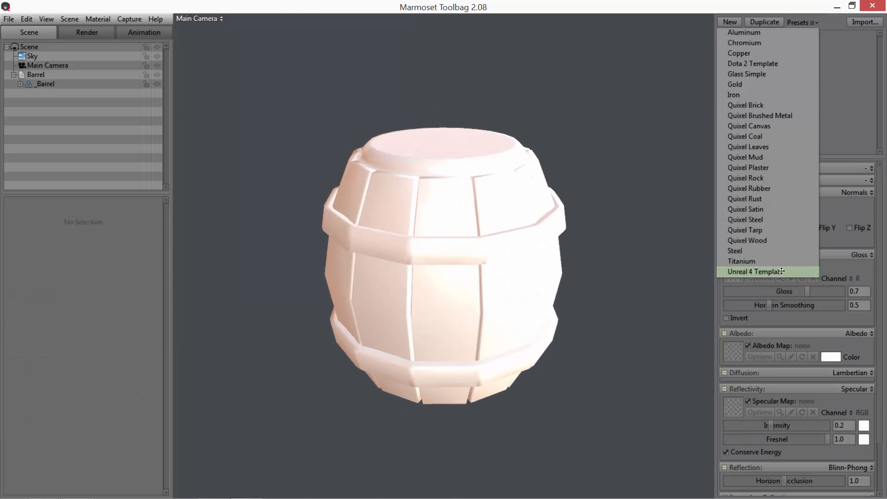
click(756, 271)
drag(796, 58, 443, 215)
Step: Load Barrel_Normal.png from the Barrel Textures folder as the material's normal map and flip its Y channel
click(733, 209)
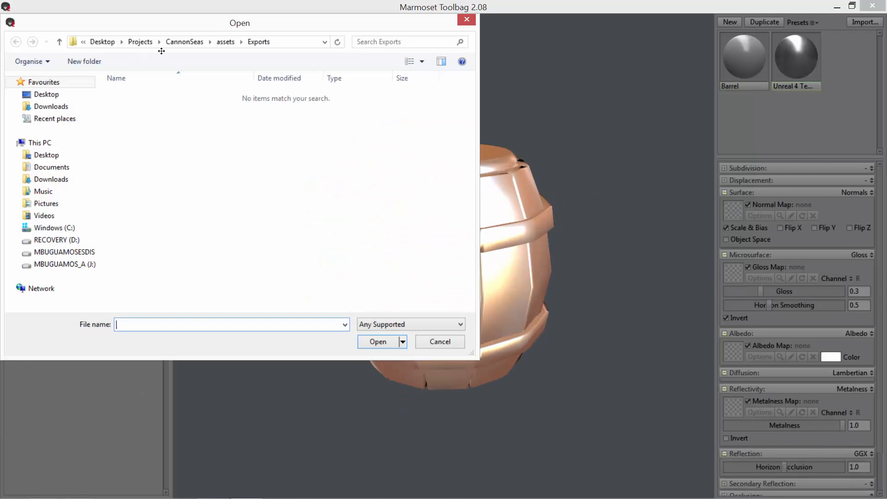
click(184, 42)
double_click(169, 154)
double_click(175, 107)
double_click(134, 108)
double_click(319, 106)
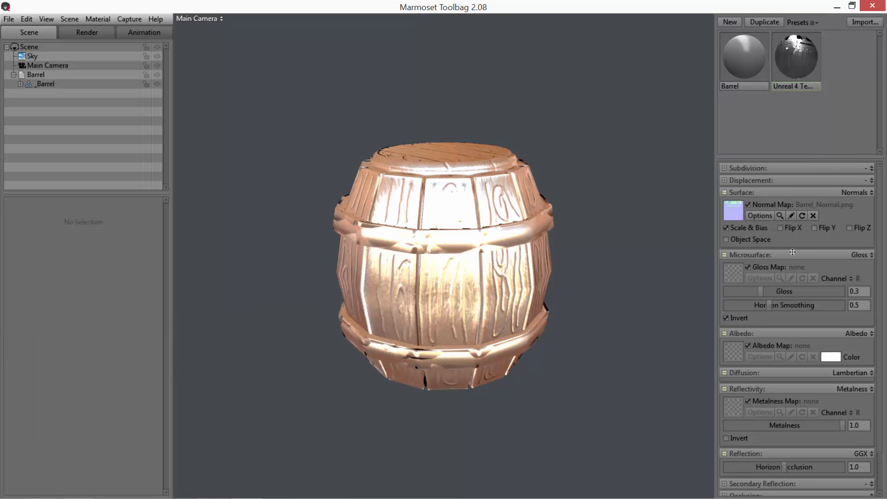
Step: Replace the sky light with the preset showing a sunlit lake framed by an archway
click(32, 56)
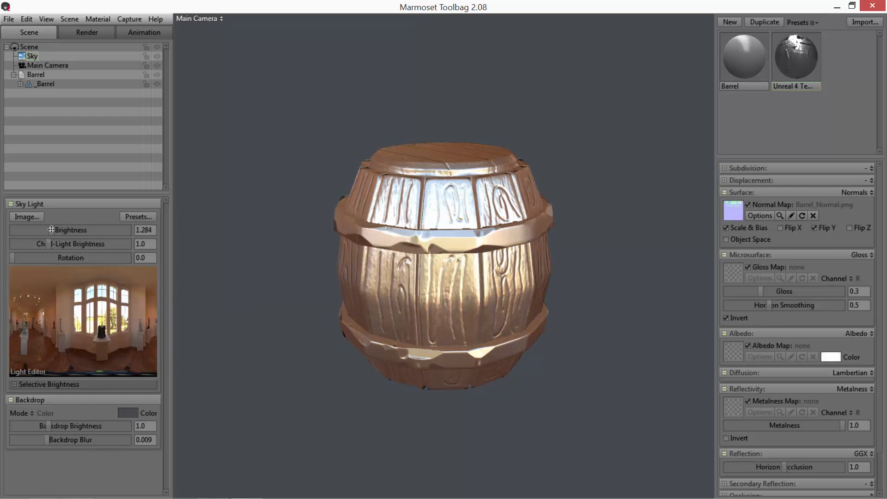
click(137, 217)
click(371, 313)
click(402, 290)
drag(447, 282, 552, 268)
Step: Load Barrel_Roughness.png as the material's gloss map
click(737, 276)
click(380, 106)
drag(432, 258, 458, 263)
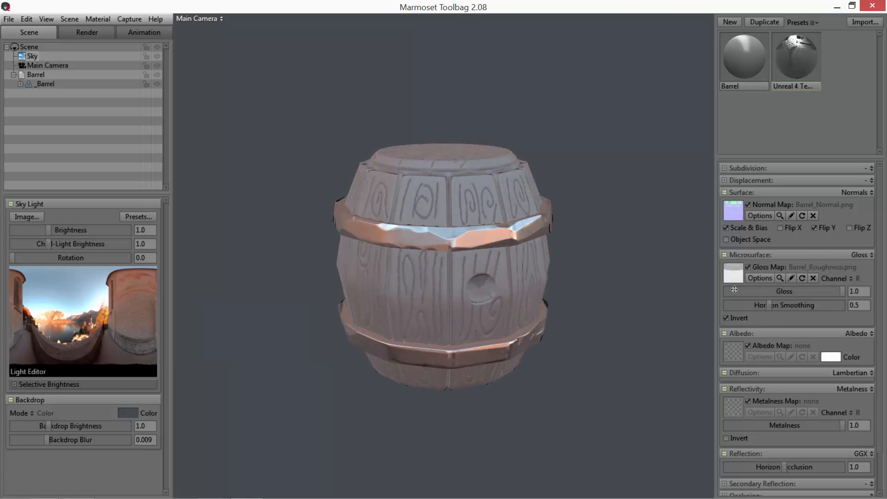
Step: Load Barrel_BaseColor 02.png as the material's albedo map and inspect the barrel from several sides
click(735, 355)
double_click(135, 108)
drag(520, 256, 493, 250)
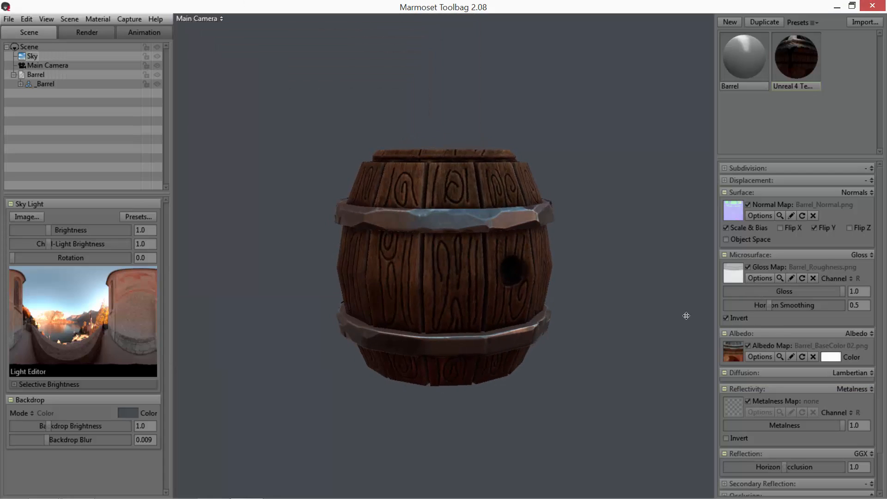
drag(586, 272, 522, 267)
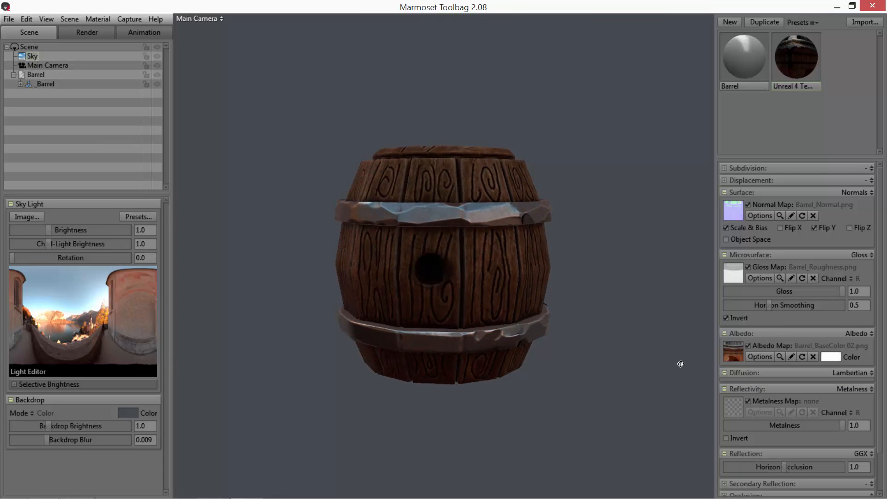
Step: Load Barrel_Metallic.png as the material's metalness map
click(733, 407)
double_click(253, 109)
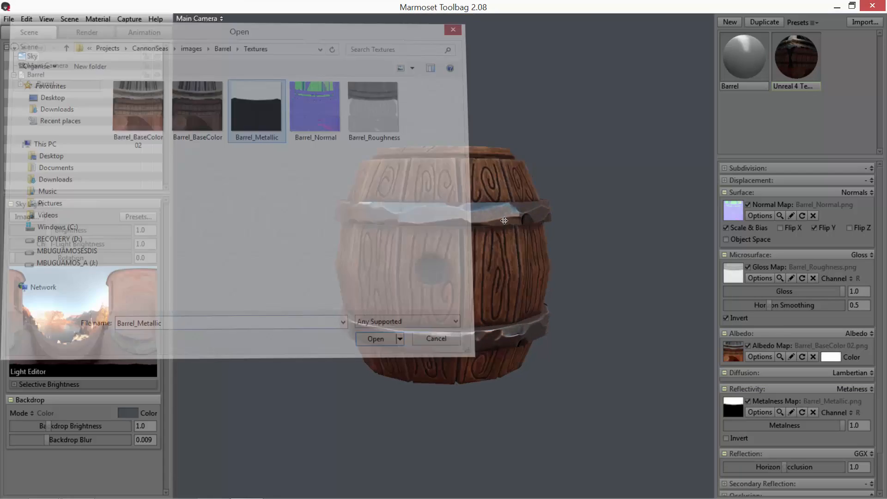
drag(507, 257, 569, 254)
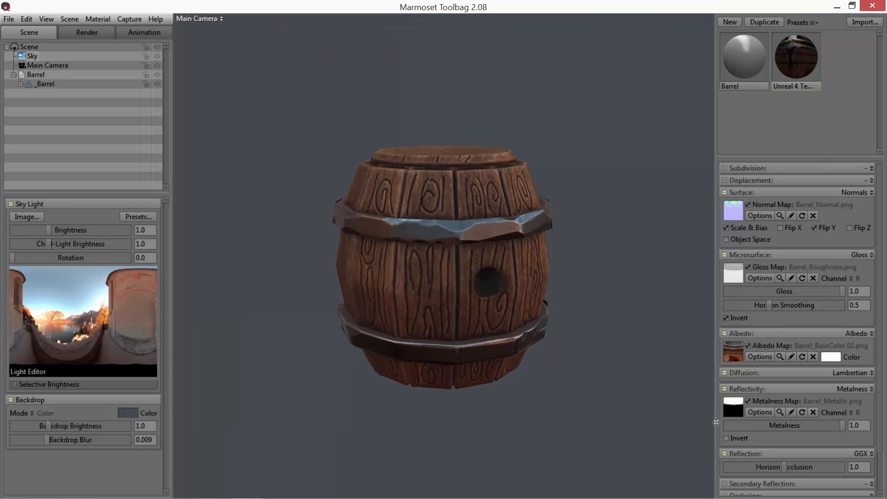
Step: Enable occlusion on the material with Barrel_occlusion from the Barrel folder as its map, and show only the viewport
scroll(756, 406, down, 3)
click(725, 453)
click(862, 453)
click(835, 477)
click(738, 471)
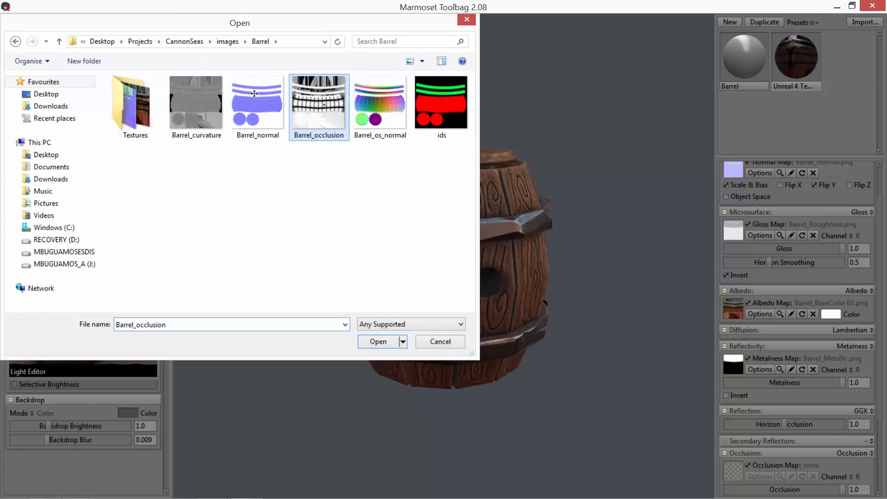
key(Return)
key(Tab)
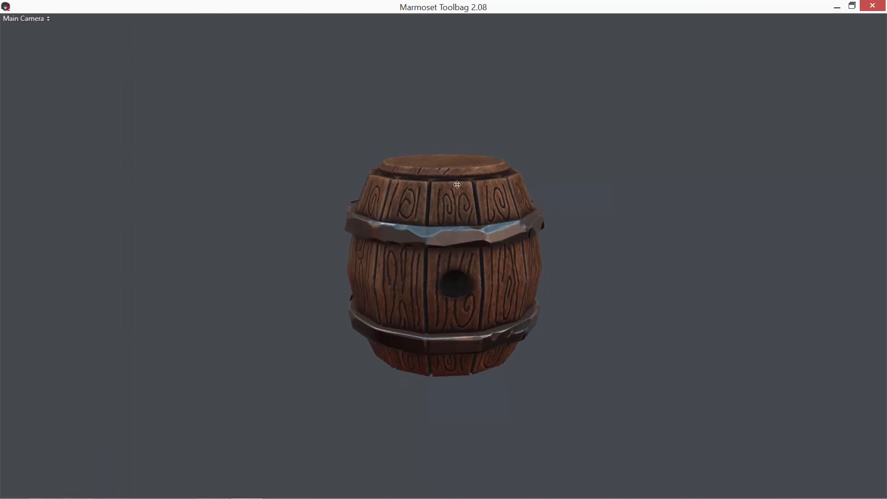